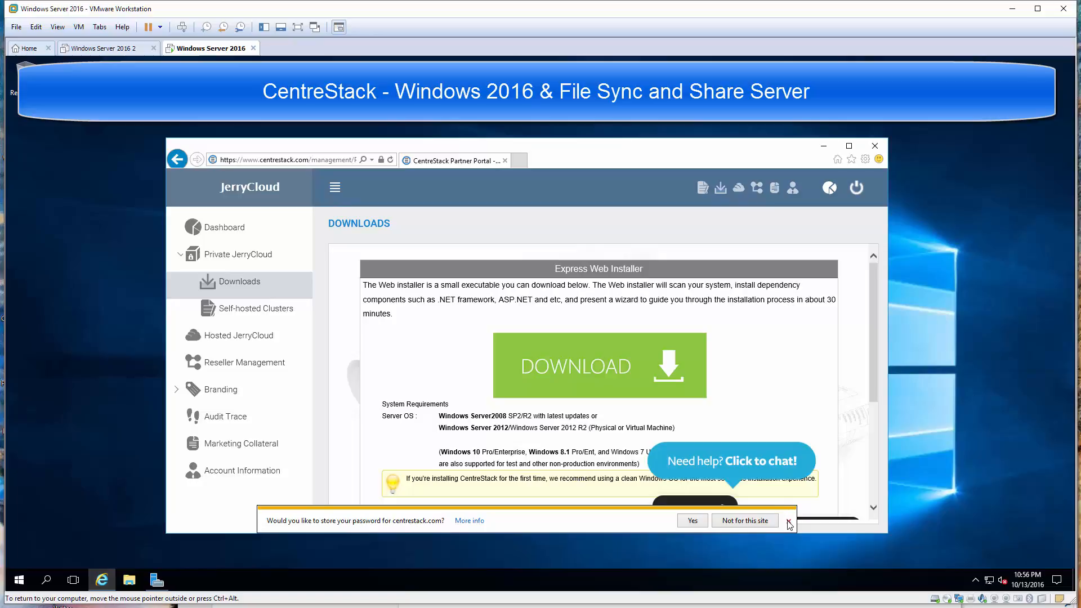
# Download the Version 7.10 CentreStack server installer (installEntGUI3560.exe), save it and run it
pyautogui.click(787, 518)
pyautogui.scroll(-3, 846, 394)
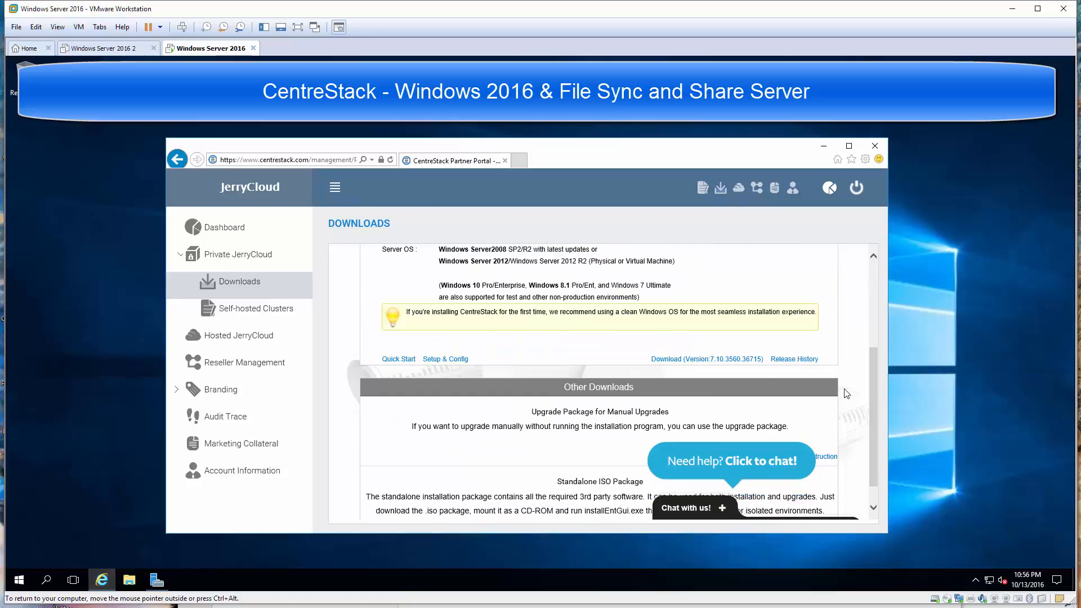
pyautogui.click(722, 360)
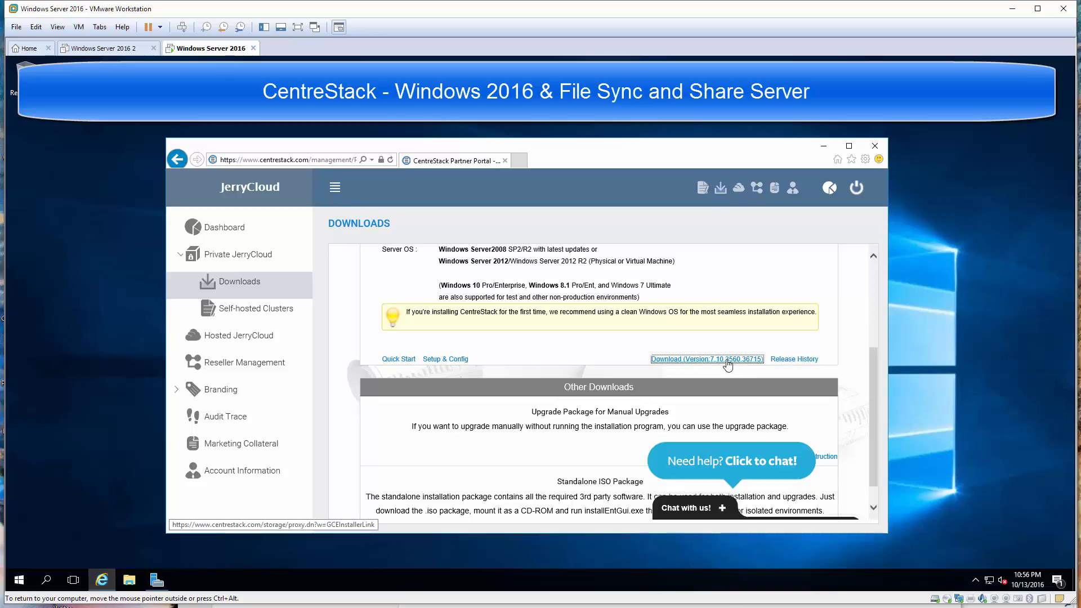
pyautogui.click(728, 360)
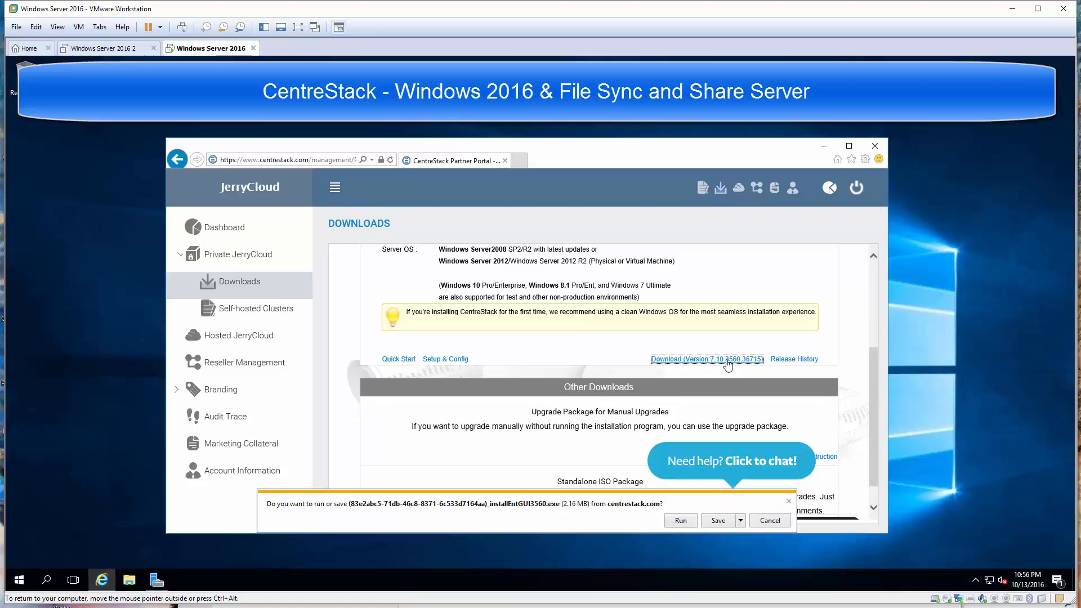
pyautogui.click(718, 521)
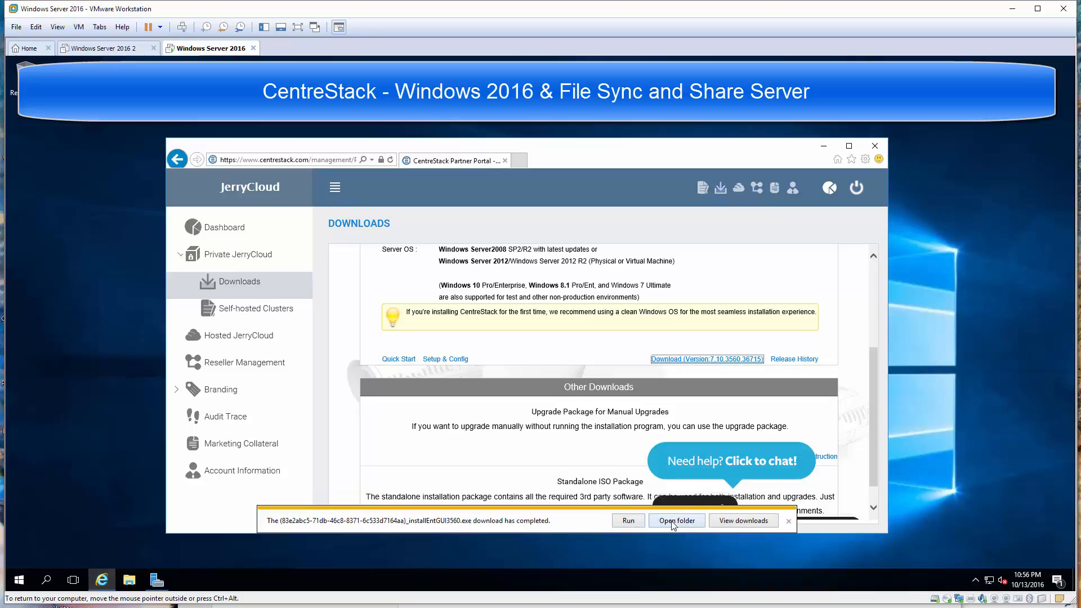
pyautogui.click(628, 521)
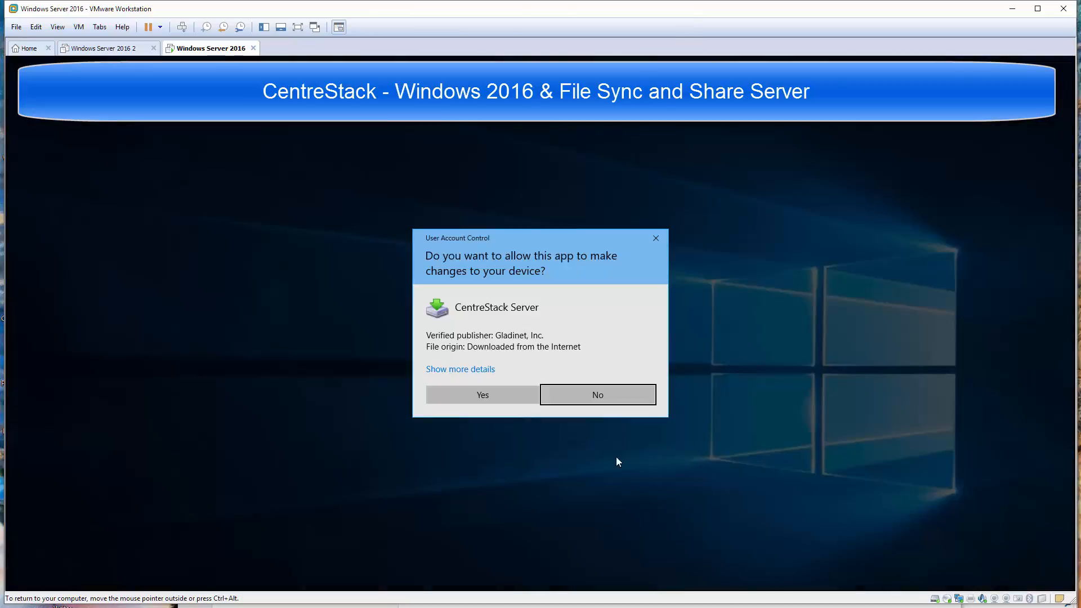
# Allow the installer to run, agree to the licence, and keep the Express All-in-one installation
pyautogui.click(483, 395)
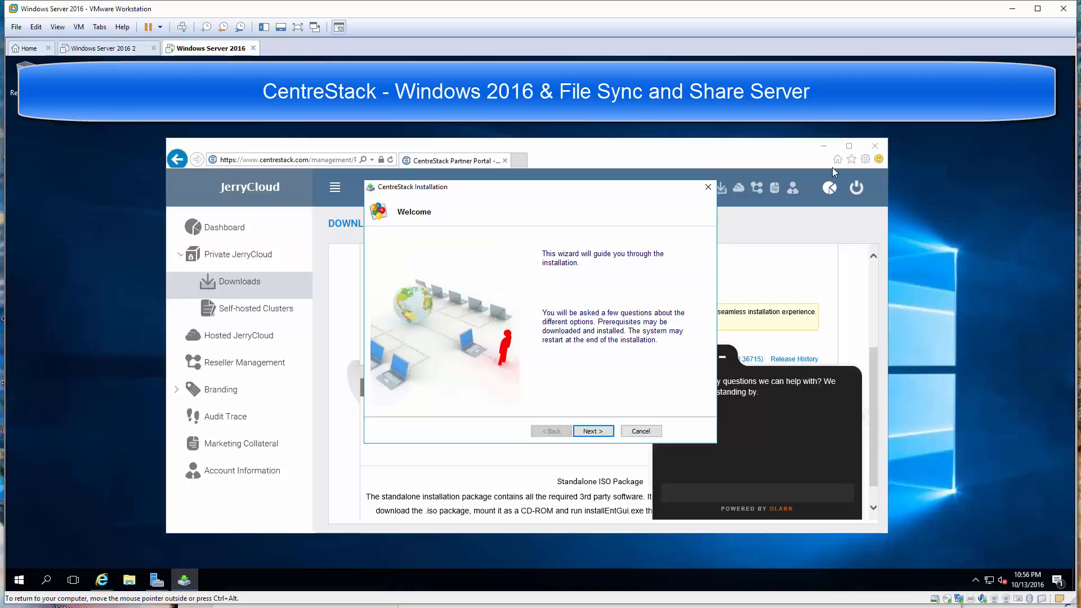
pyautogui.click(823, 147)
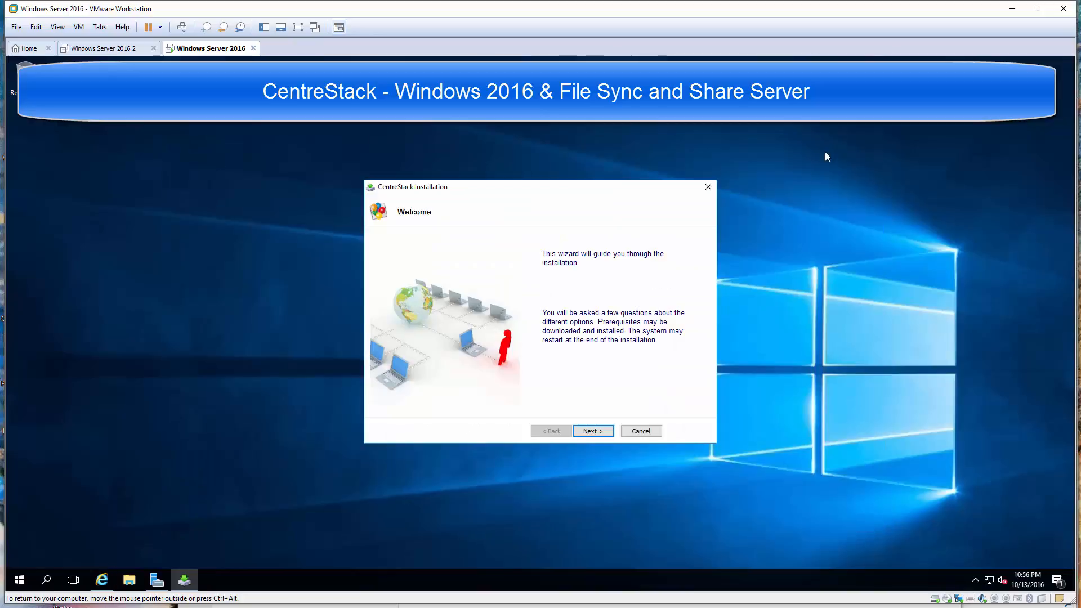
pyautogui.click(596, 431)
pyautogui.click(385, 408)
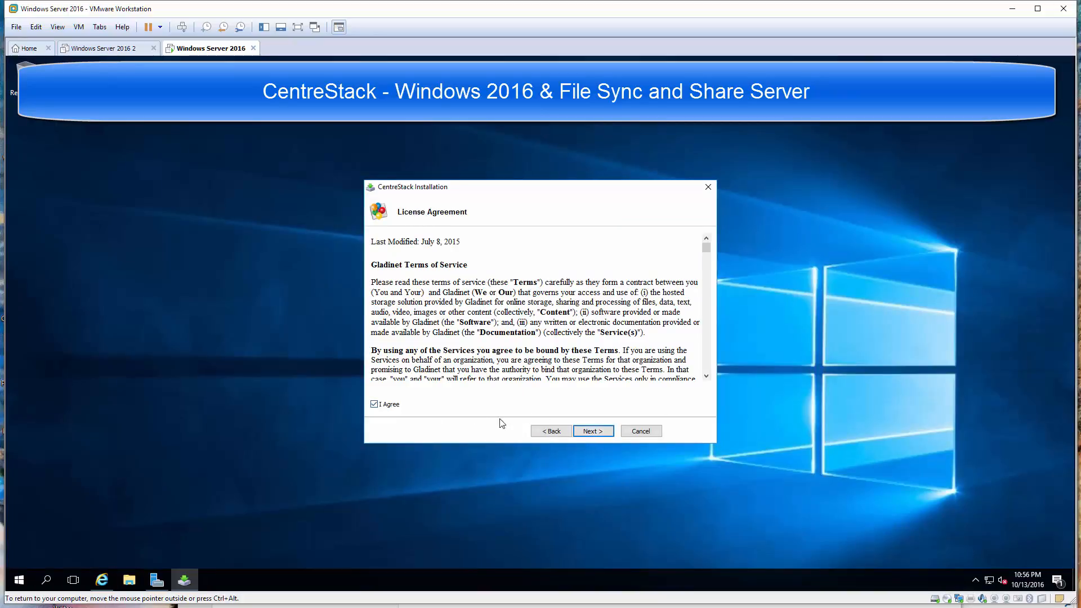
pyautogui.click(592, 430)
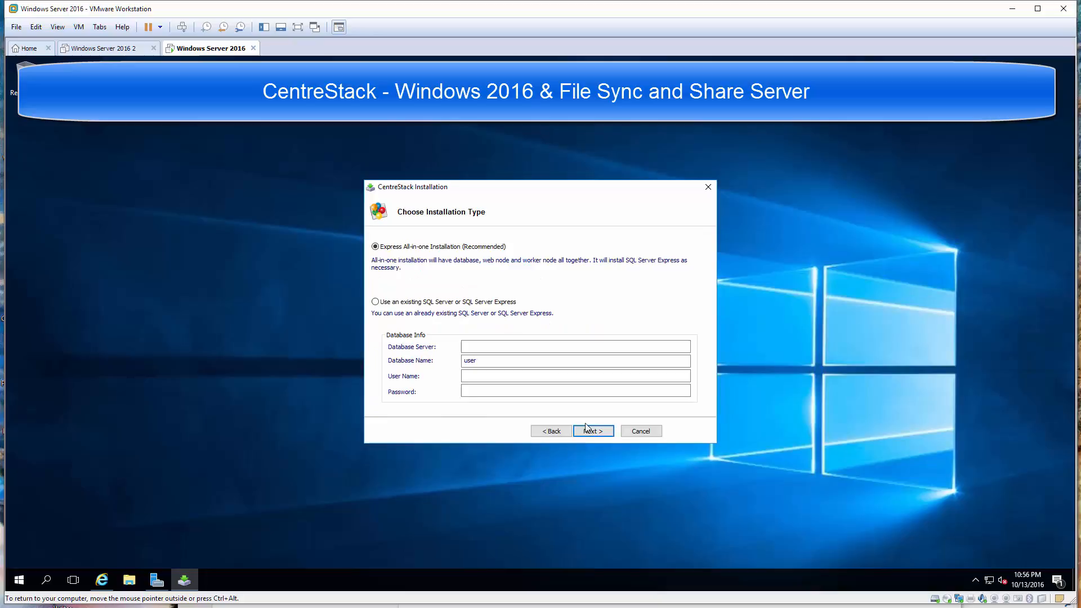
pyautogui.click(598, 432)
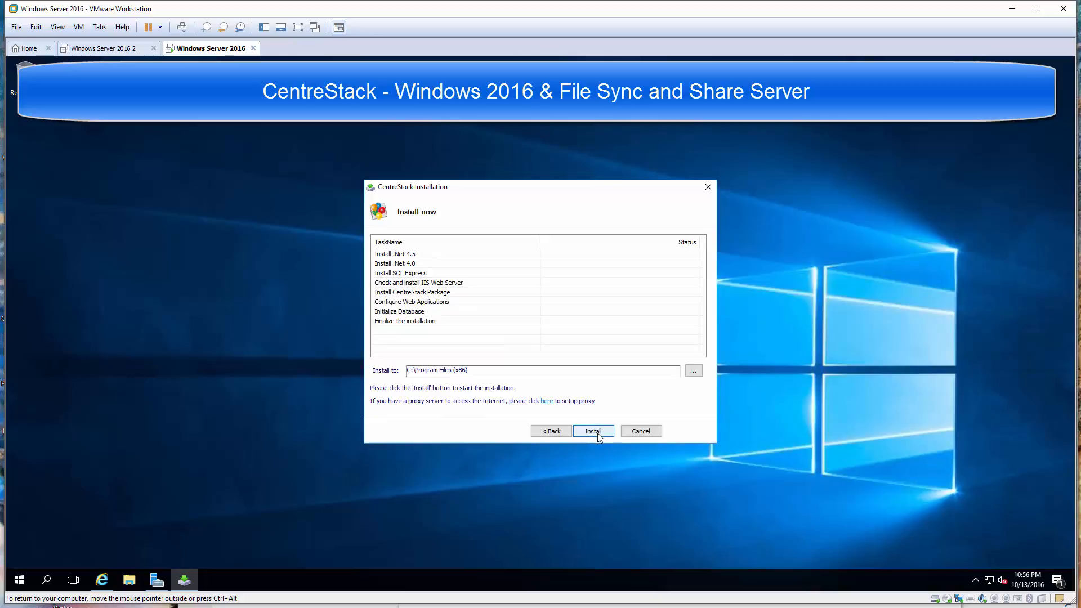
# Run the eight installation tasks, from .Net 4.5 through Finalize the installation
pyautogui.click(598, 433)
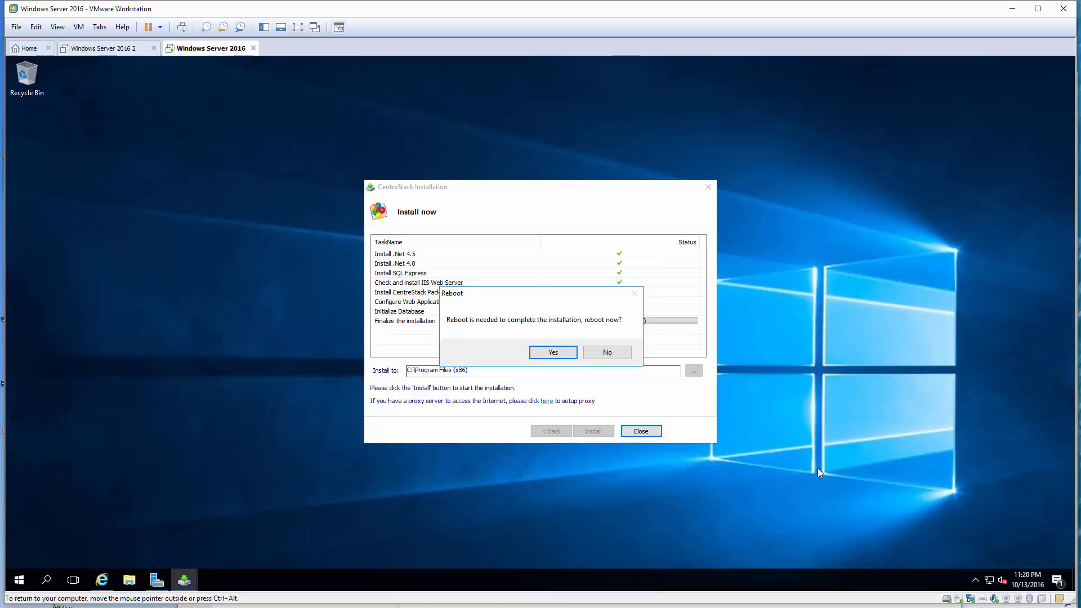
# Reboot the server, send Ctrl+Alt+Del and sign back in with the administrator password
pyautogui.click(549, 353)
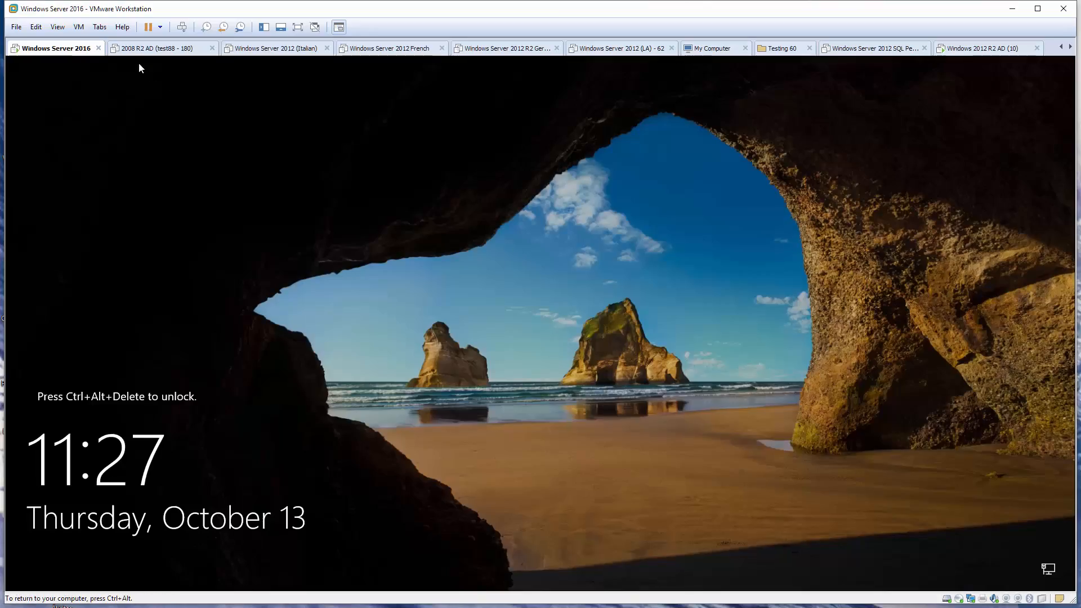
pyautogui.click(79, 27)
pyautogui.click(115, 83)
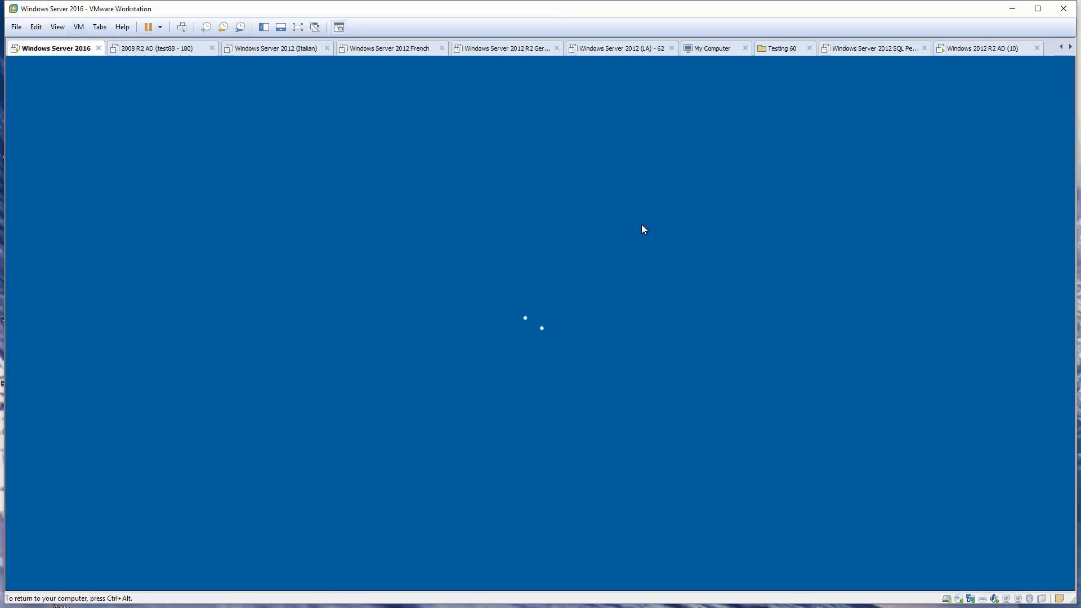
pyautogui.write('Password1')
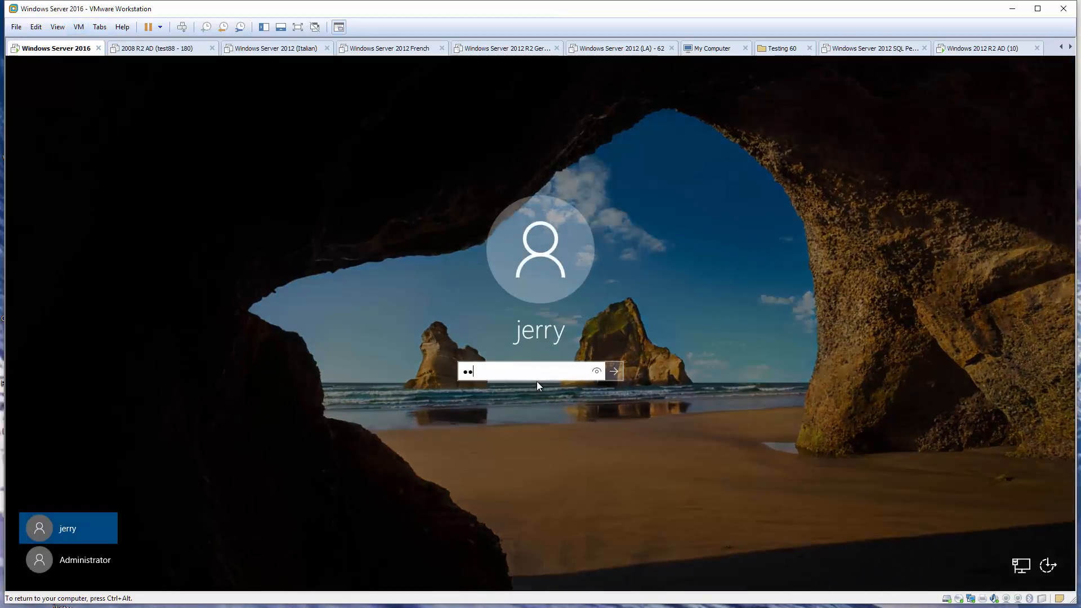
pyautogui.press('Return')
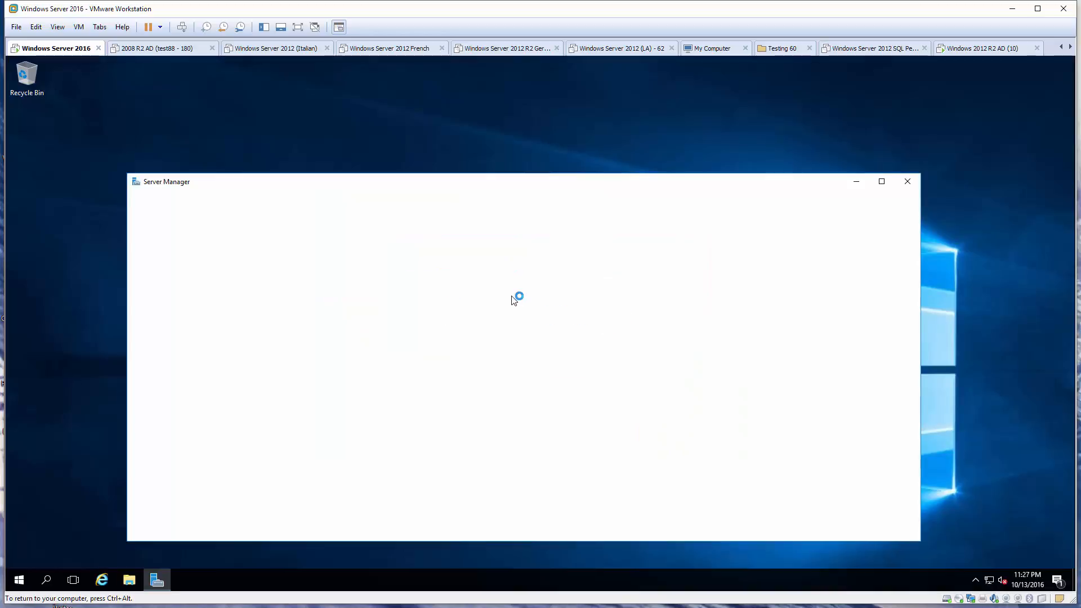
# Open the CentreStack Create Default Admin Account page in Internet Explorer
pyautogui.click(855, 182)
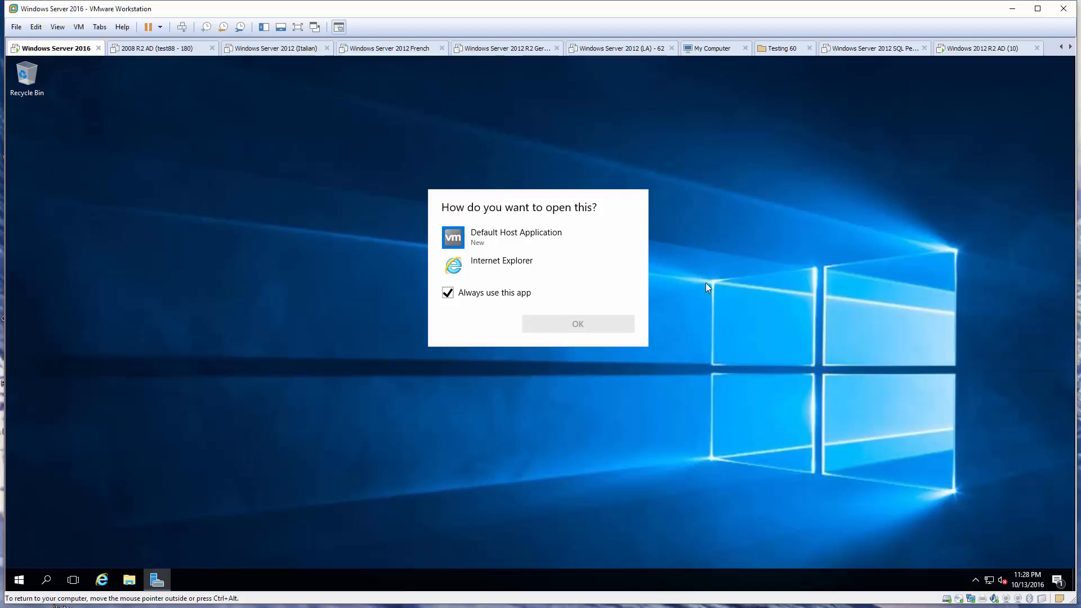
pyautogui.click(511, 268)
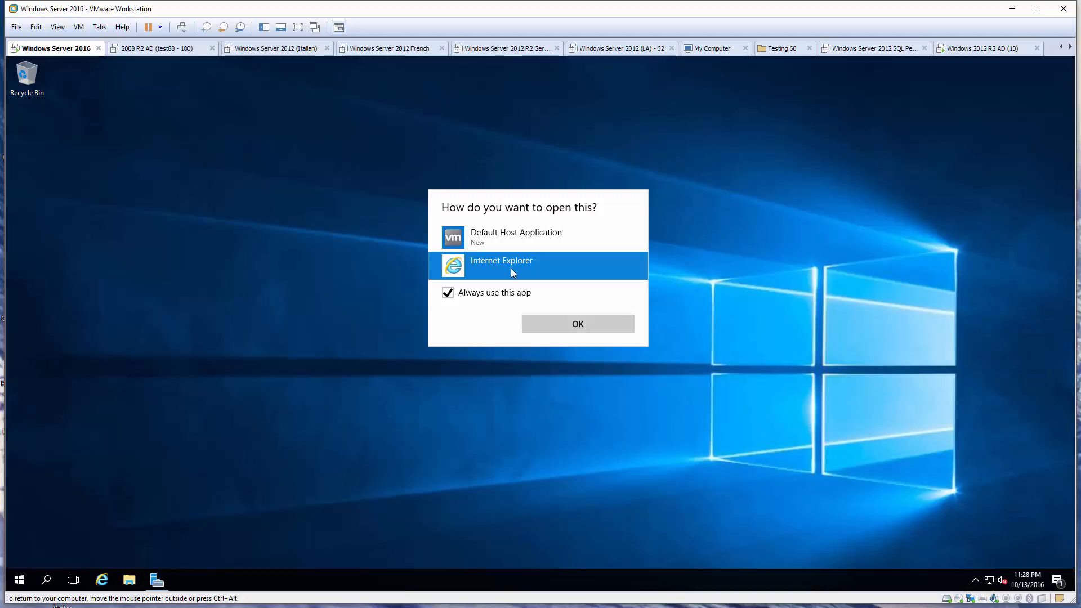
pyautogui.click(584, 329)
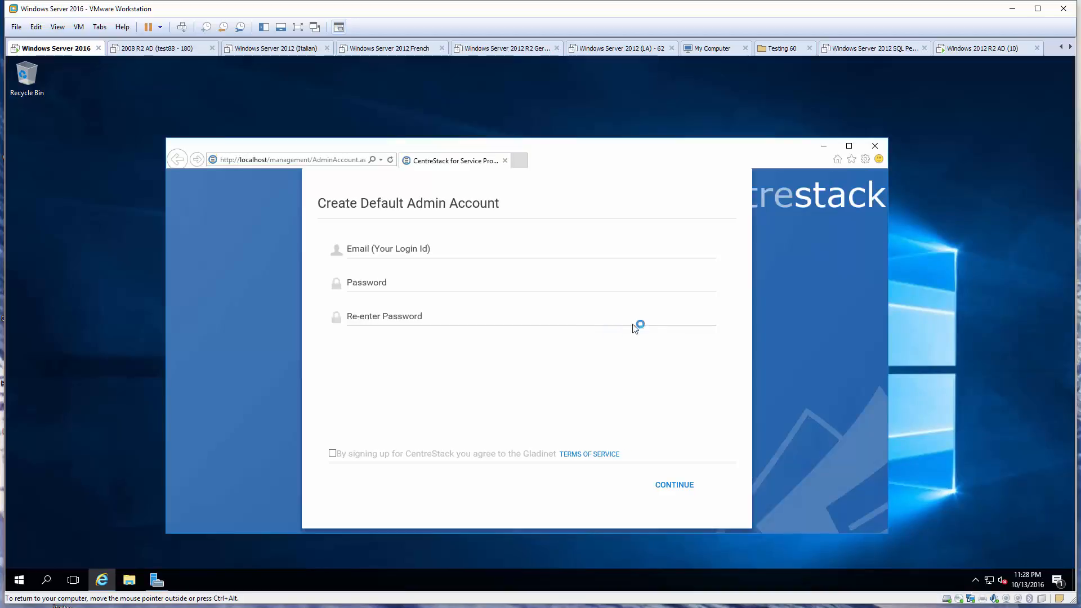
# Create the default admin account with a login e-mail and confirmed password, accepting the terms
pyautogui.click(849, 148)
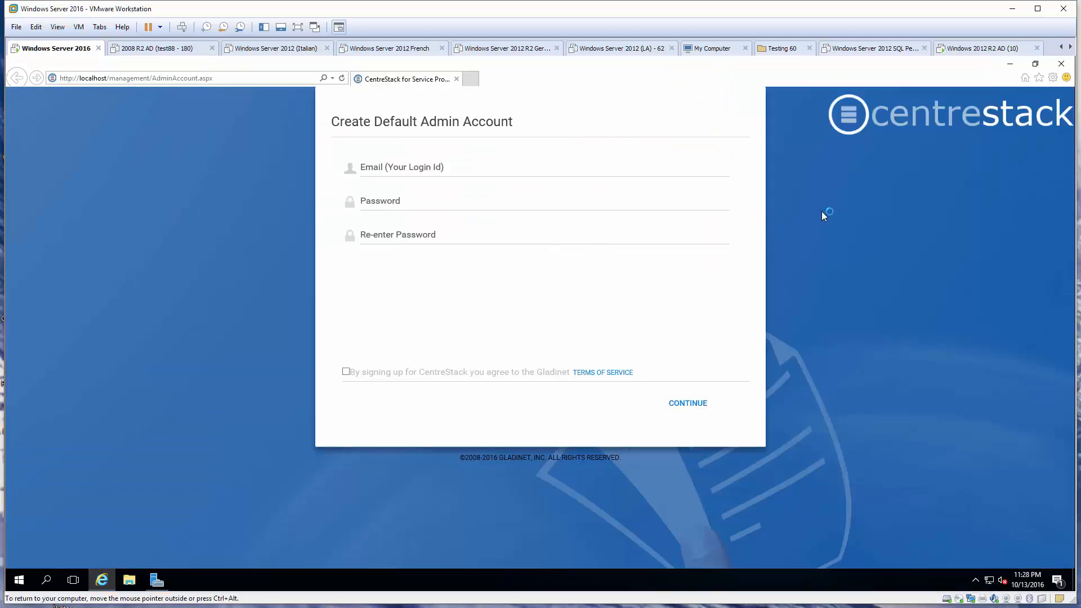
pyautogui.click(341, 78)
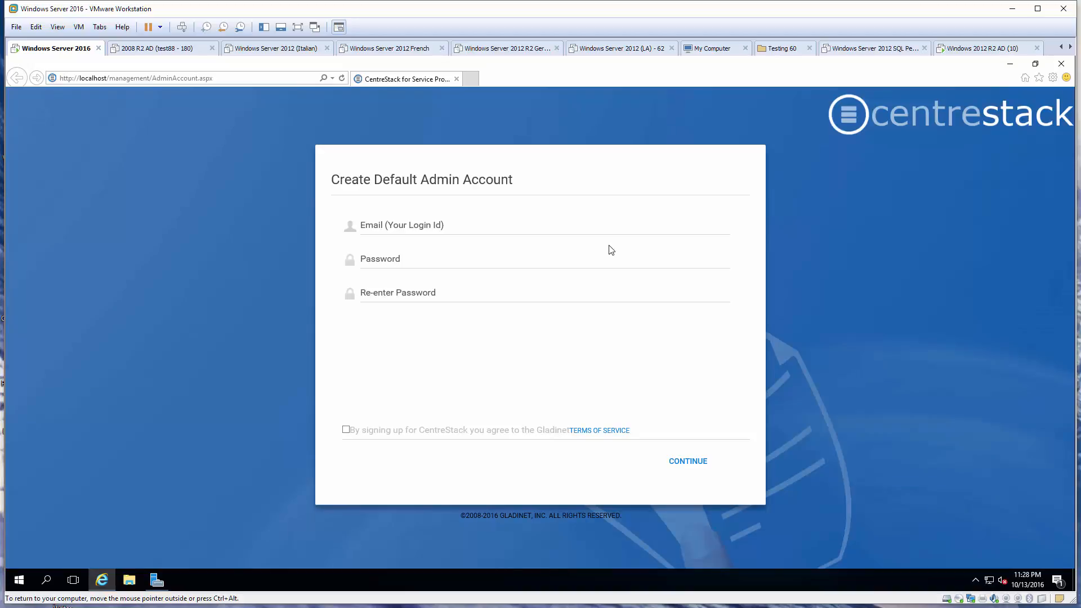
pyautogui.click(460, 230)
pyautogui.write('adm')
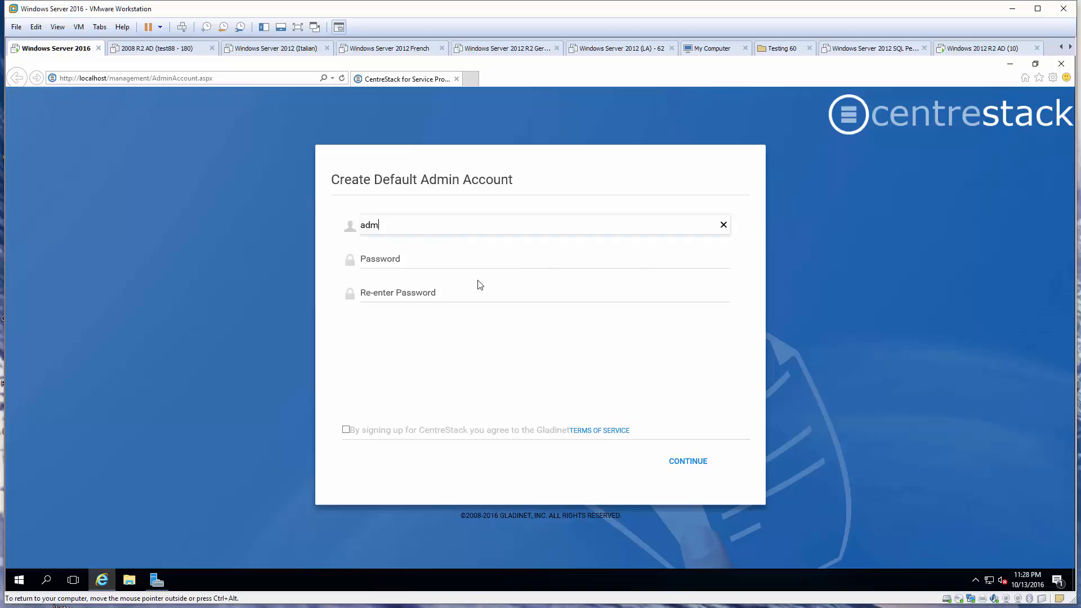
pyautogui.write('in@local')
pyautogui.press('Tab')
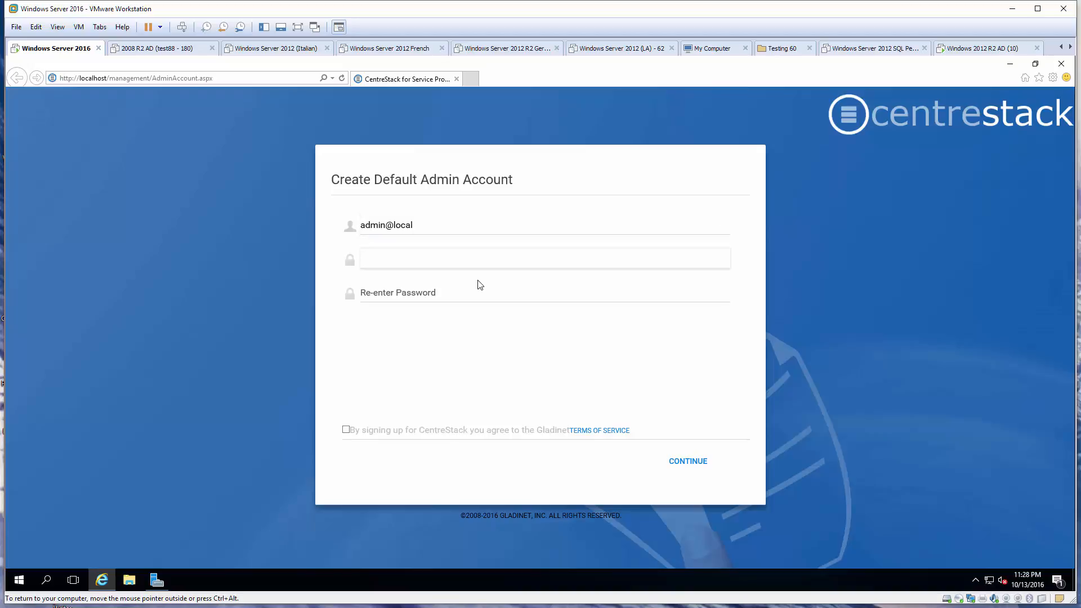
pyautogui.write('•••••')
pyautogui.click(480, 285)
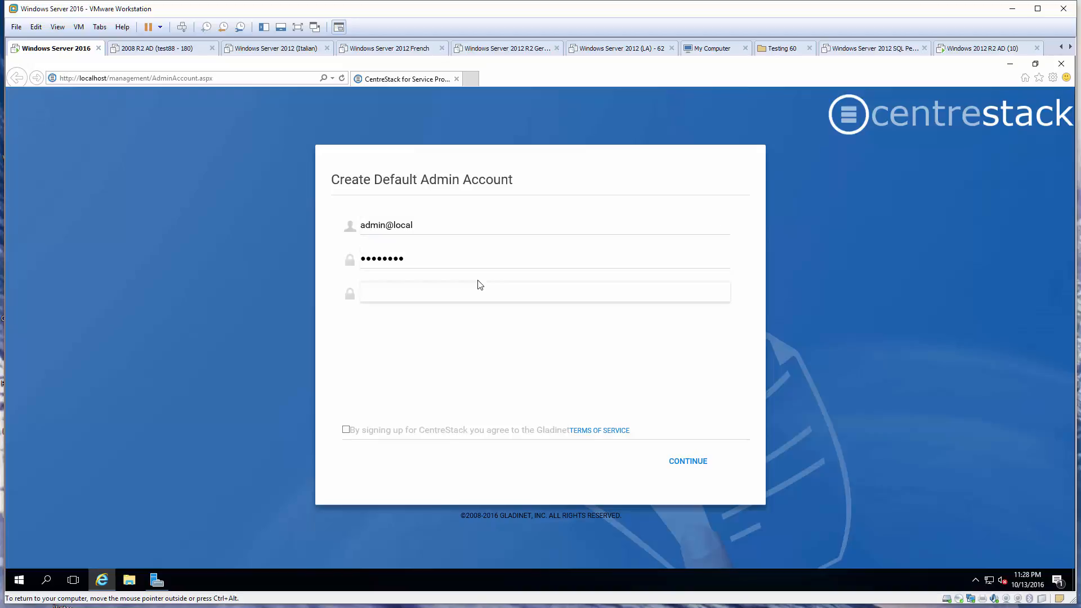
pyautogui.write('••••••')
pyautogui.click(346, 430)
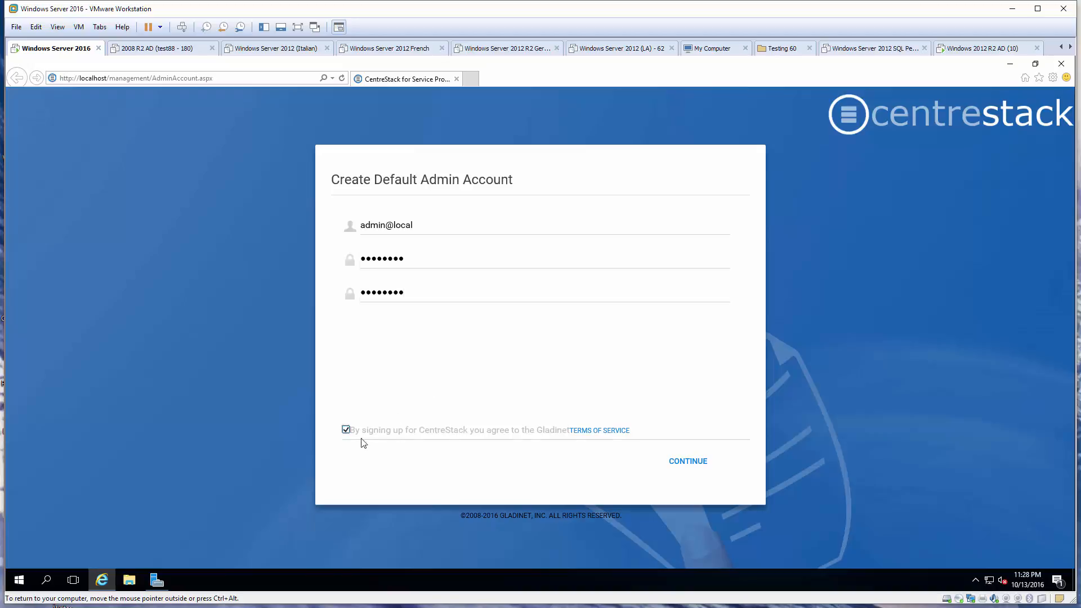
pyautogui.click(675, 468)
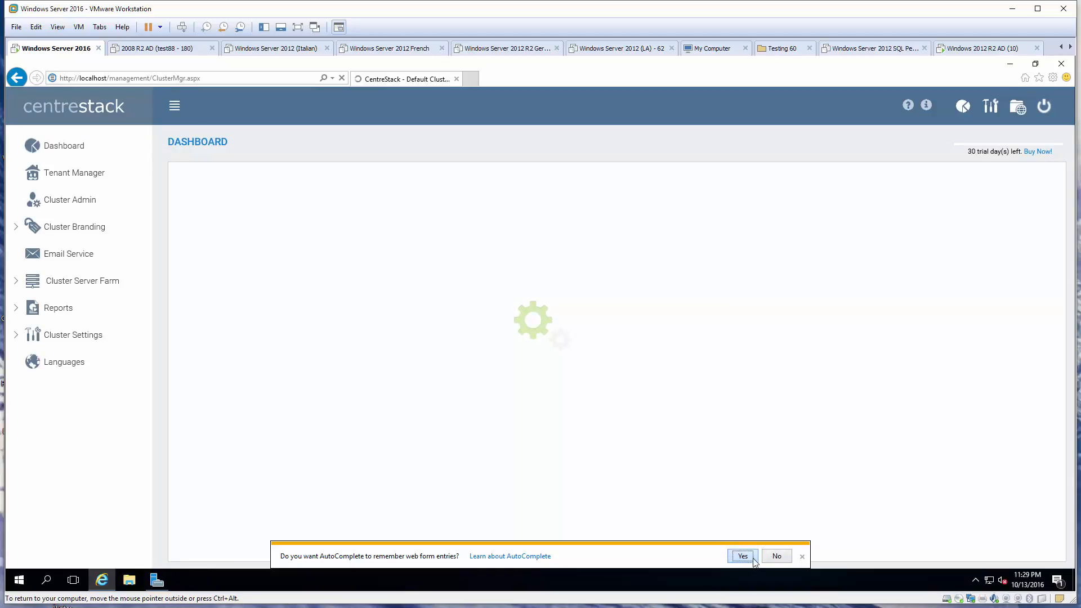
# Decline AutoComplete, open the web file browser, then its Download Native Clients page
pyautogui.click(777, 556)
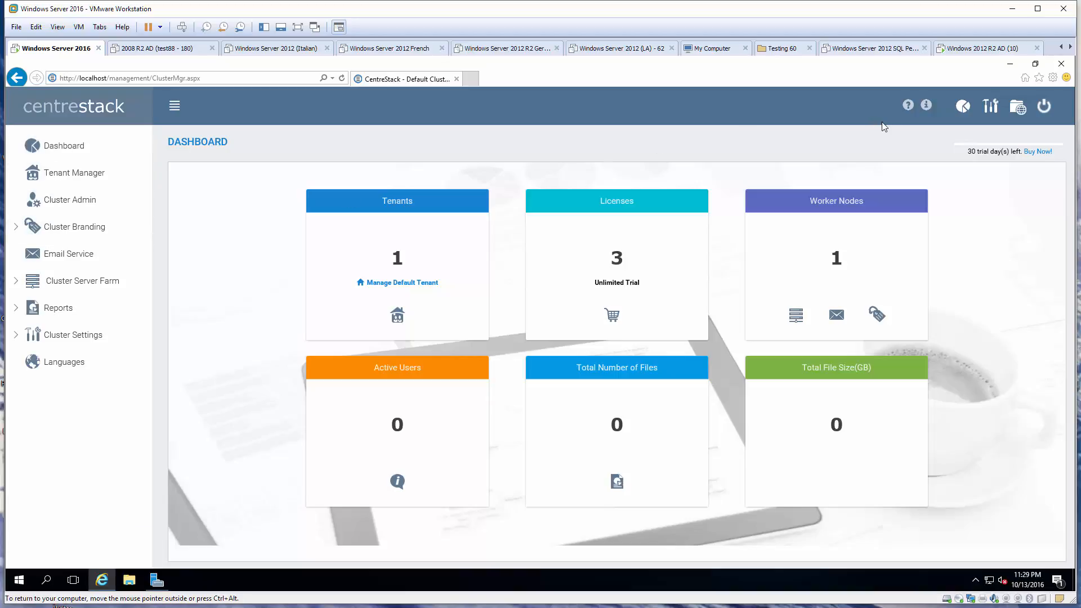
pyautogui.click(1018, 111)
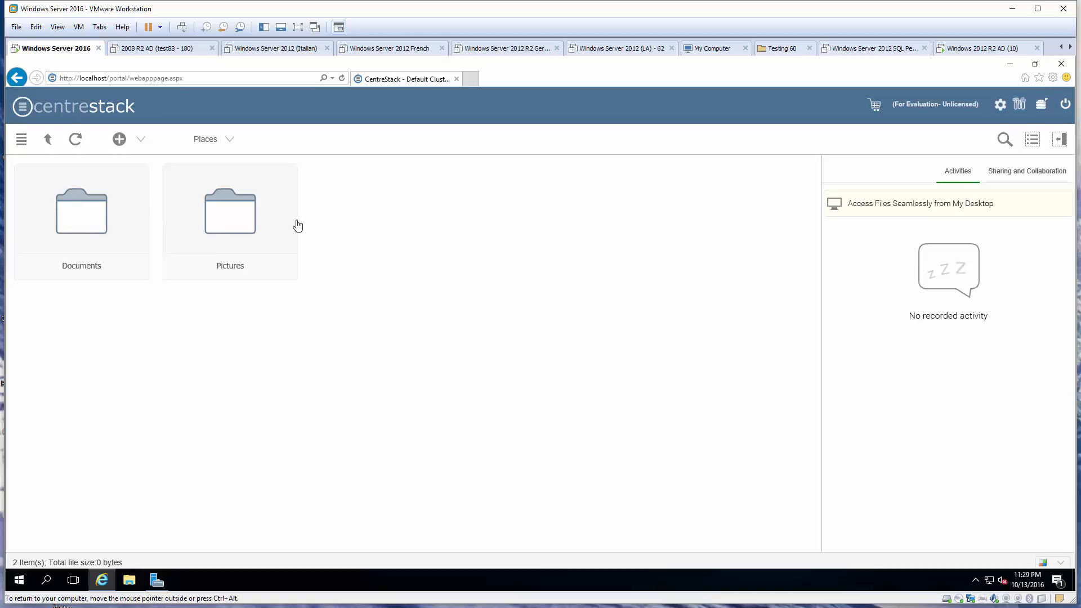
pyautogui.click(1017, 106)
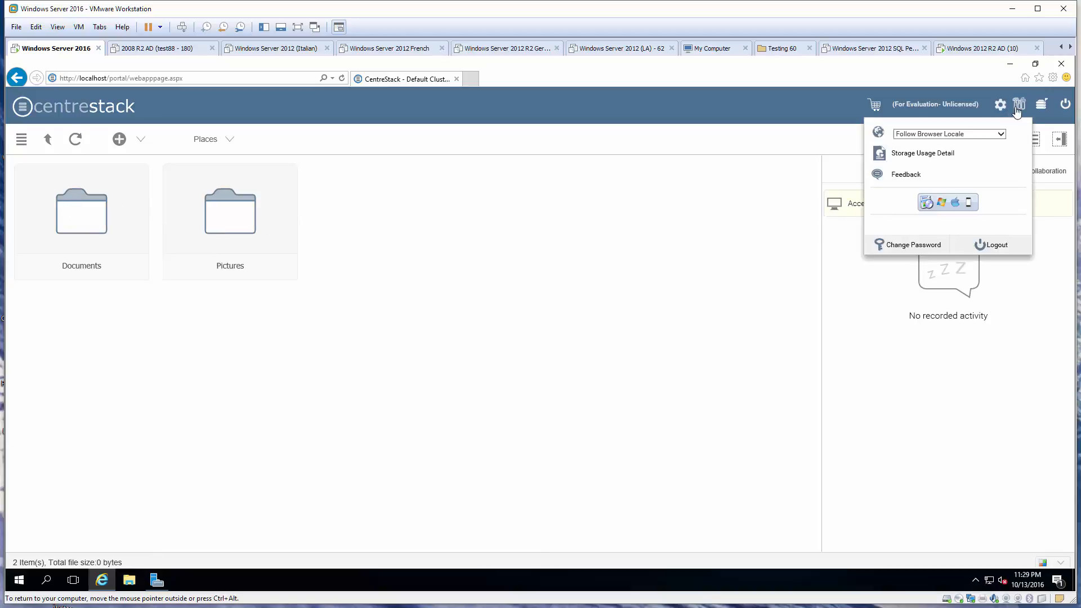
pyautogui.click(955, 206)
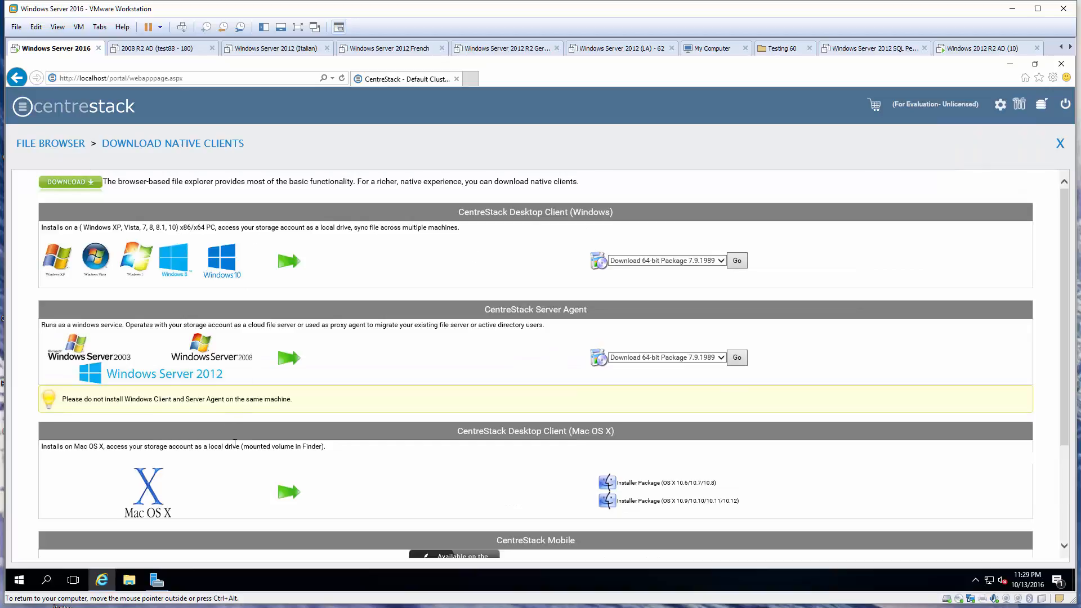
pyautogui.click(470, 78)
pyautogui.write('www.centrestasc')
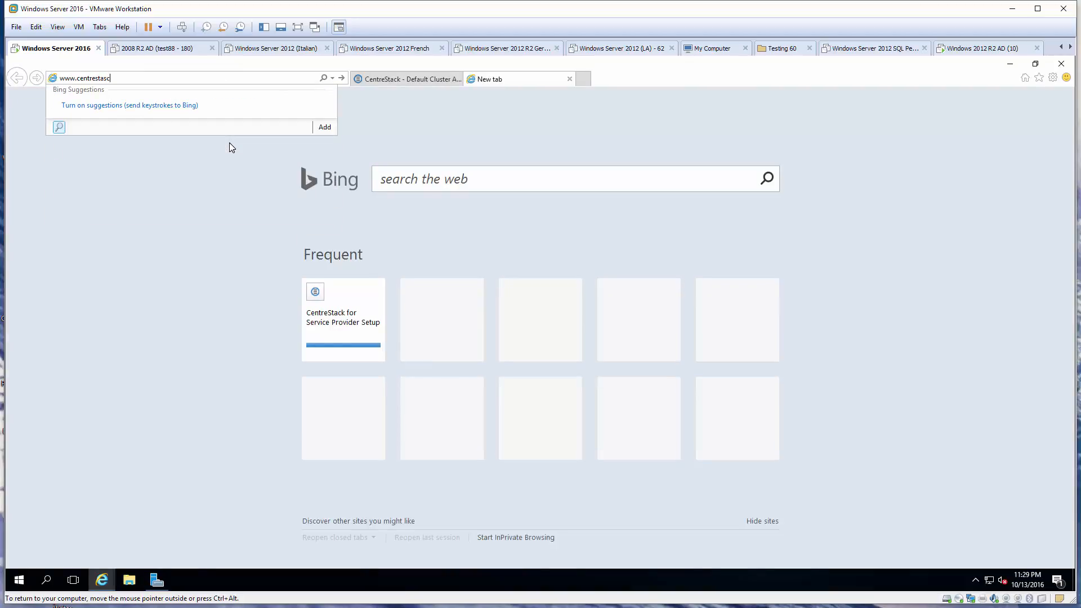
pyautogui.press('BackSpace')
pyautogui.press('BackSpace')
pyautogui.write('ck.com/')
pyautogui.press('Return')
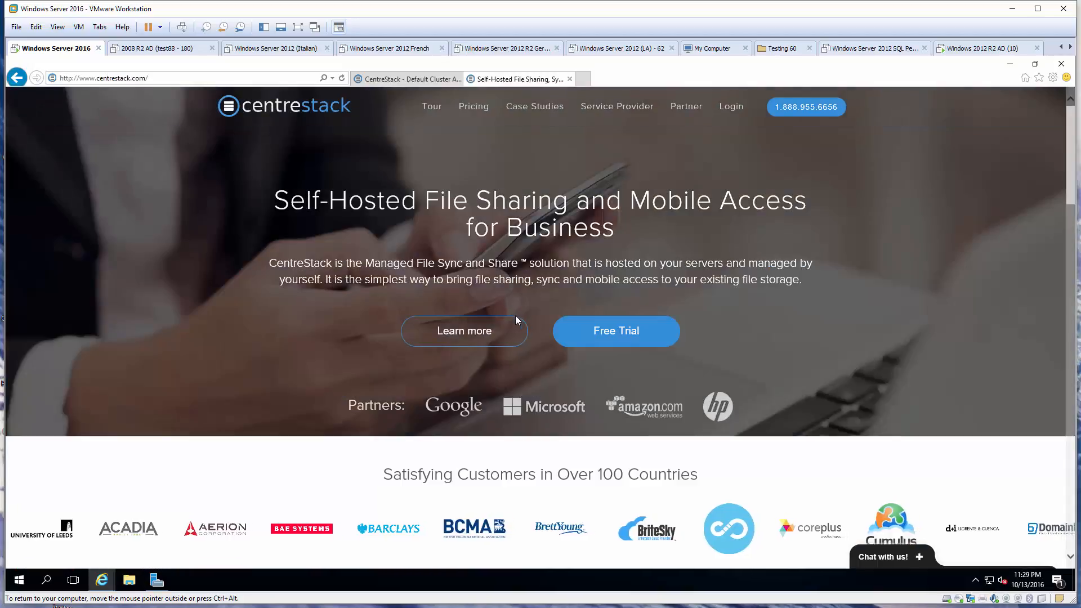
# Open the Deployment Guide from the site's documentation, skim it, then minimize the browser
pyautogui.scroll(-15, 515, 318)
pyautogui.scroll(-10, 612, 336)
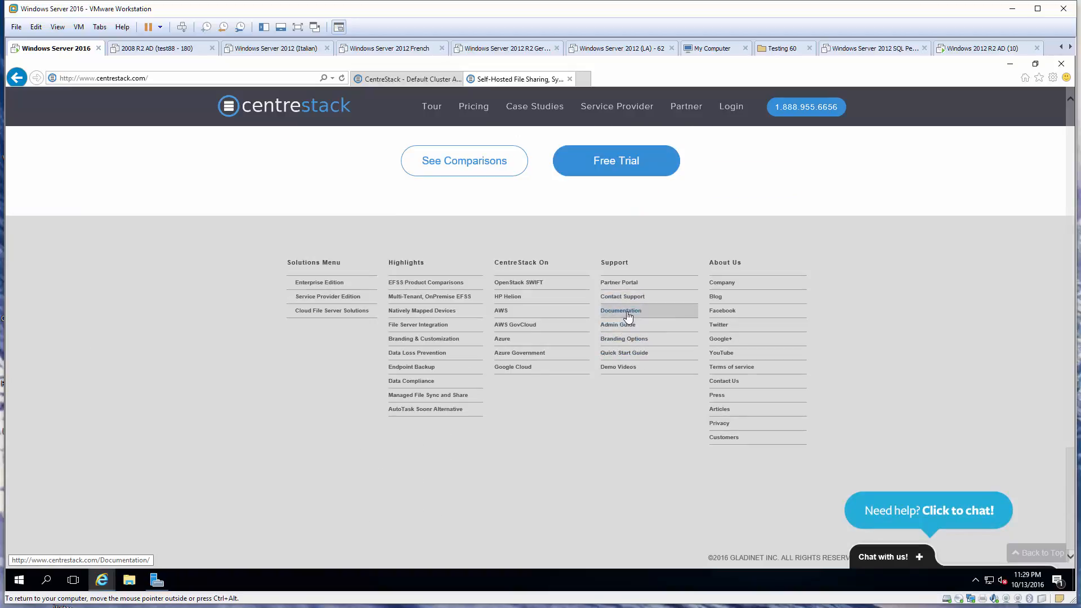
pyautogui.click(623, 312)
pyautogui.scroll(-5, 417, 336)
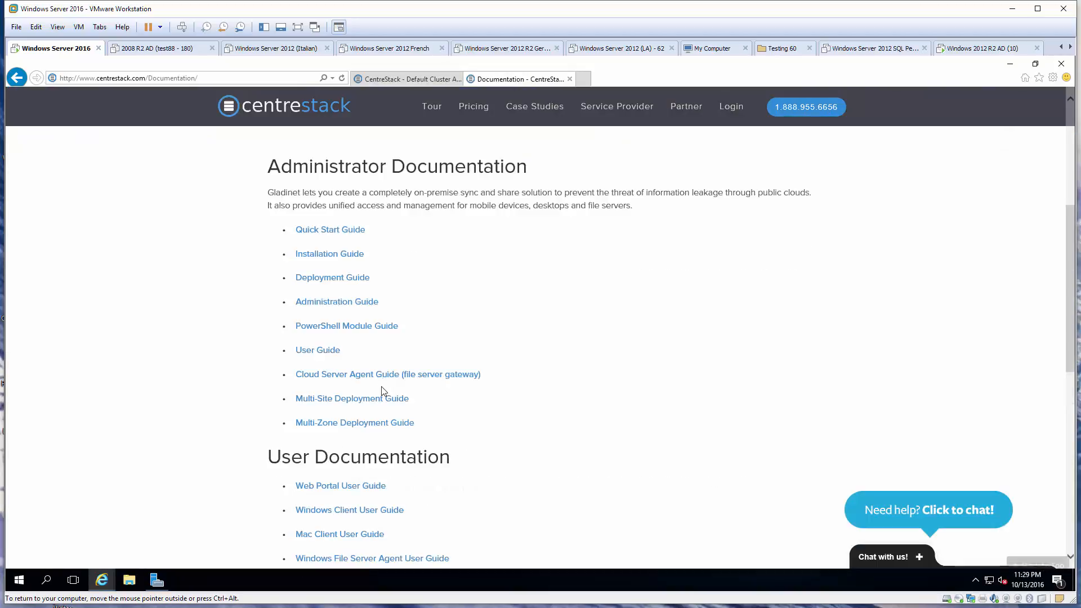
pyautogui.click(337, 278)
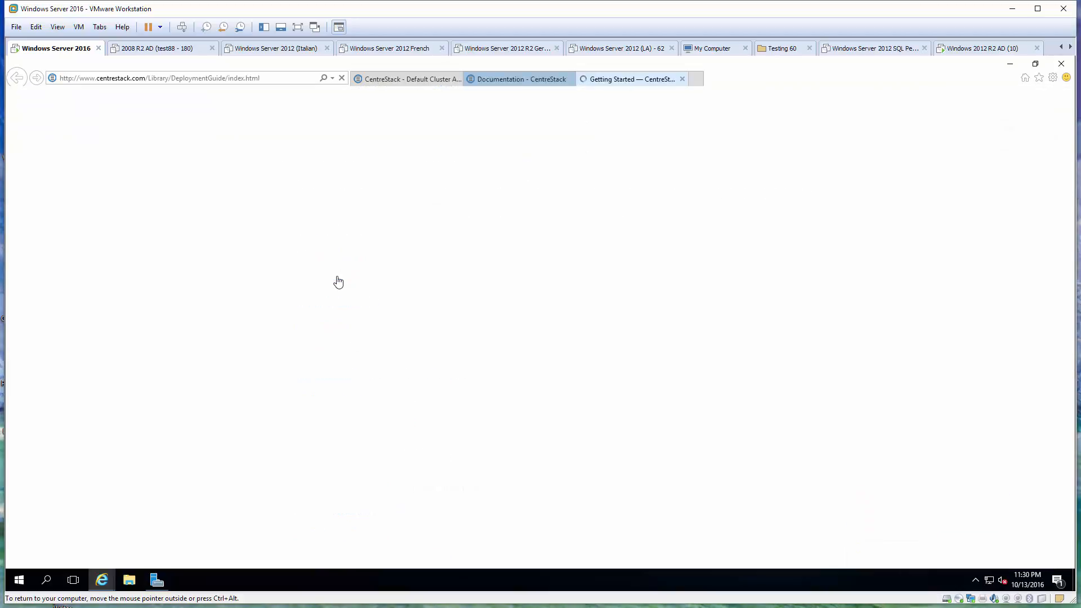
pyautogui.scroll(-5, 480, 281)
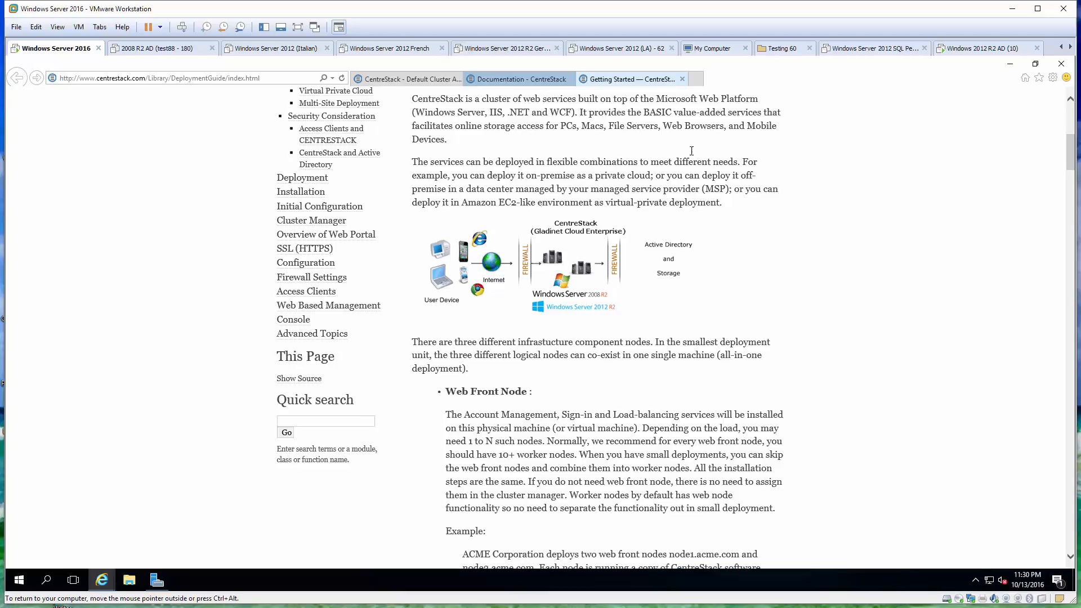
pyautogui.click(1010, 63)
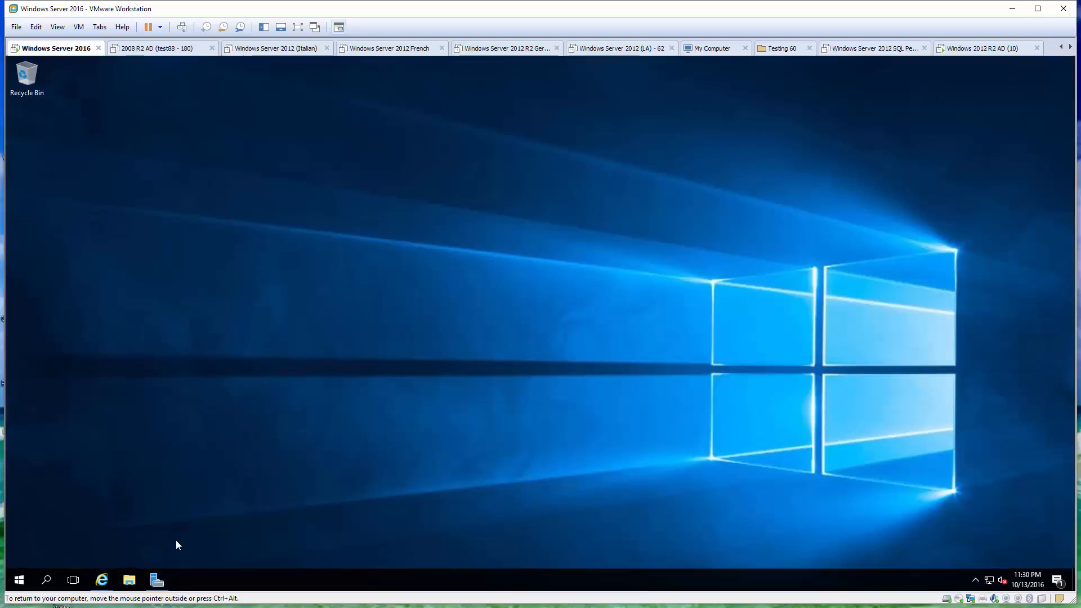
# Return to the CentreStack tab and open Advanced > Active Directory Settings in the management console
pyautogui.moveTo(97, 583)
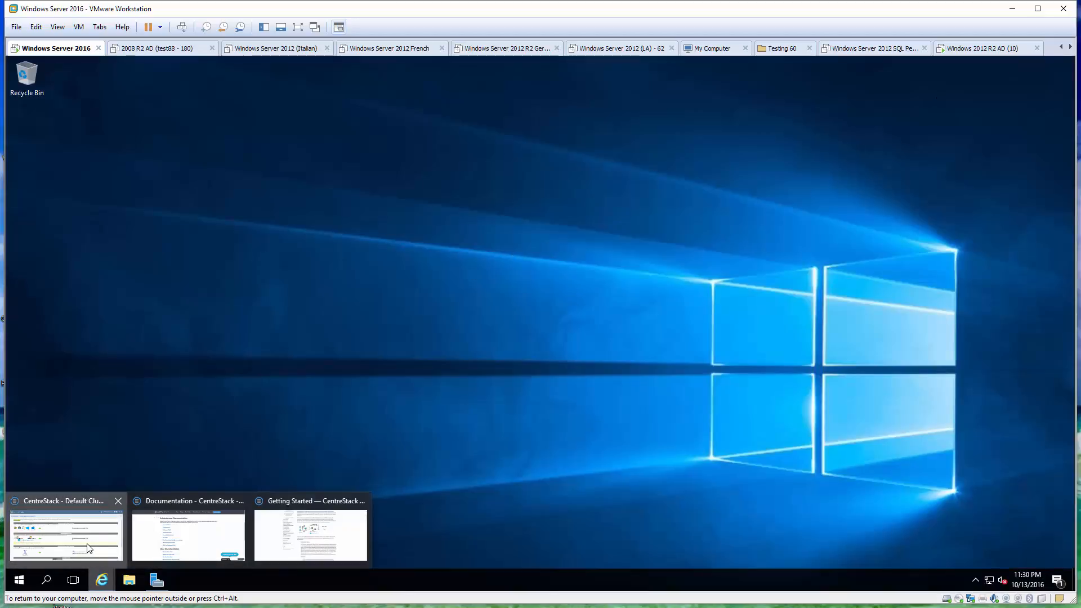
pyautogui.click(90, 548)
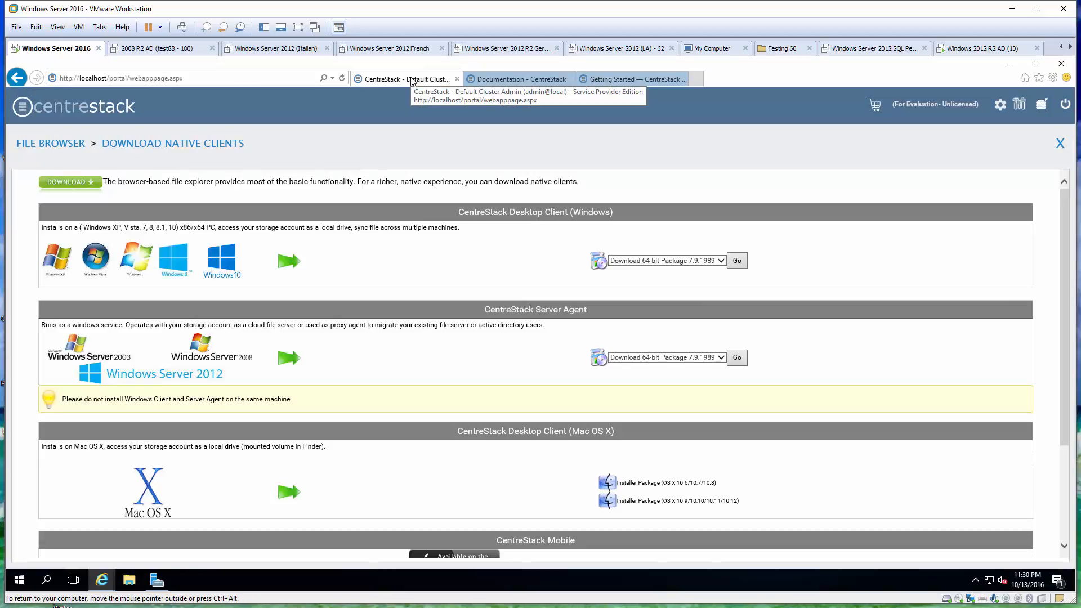
pyautogui.click(1021, 107)
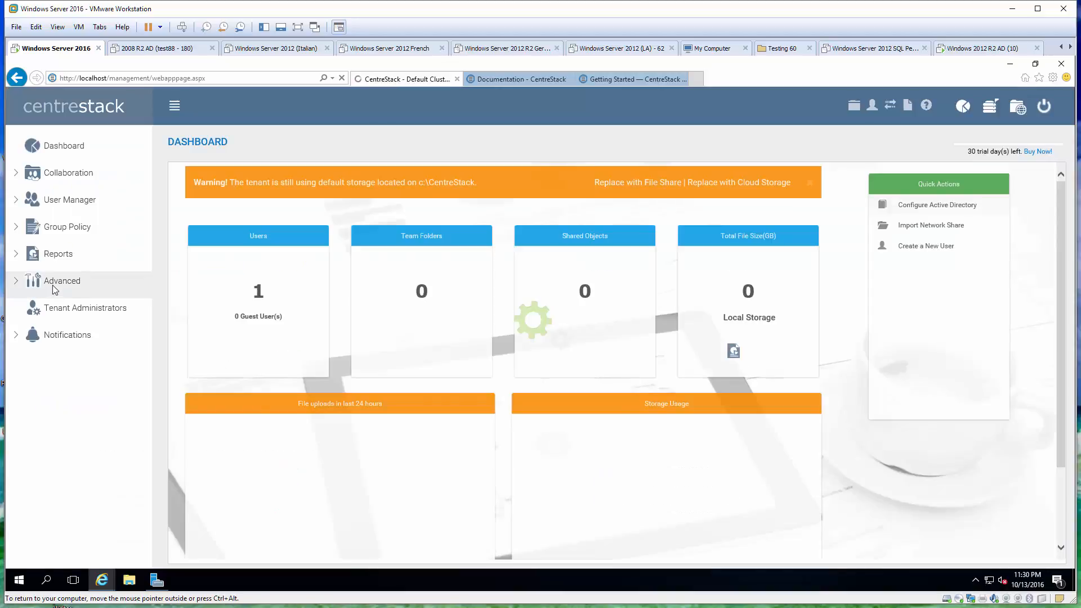
pyautogui.click(52, 284)
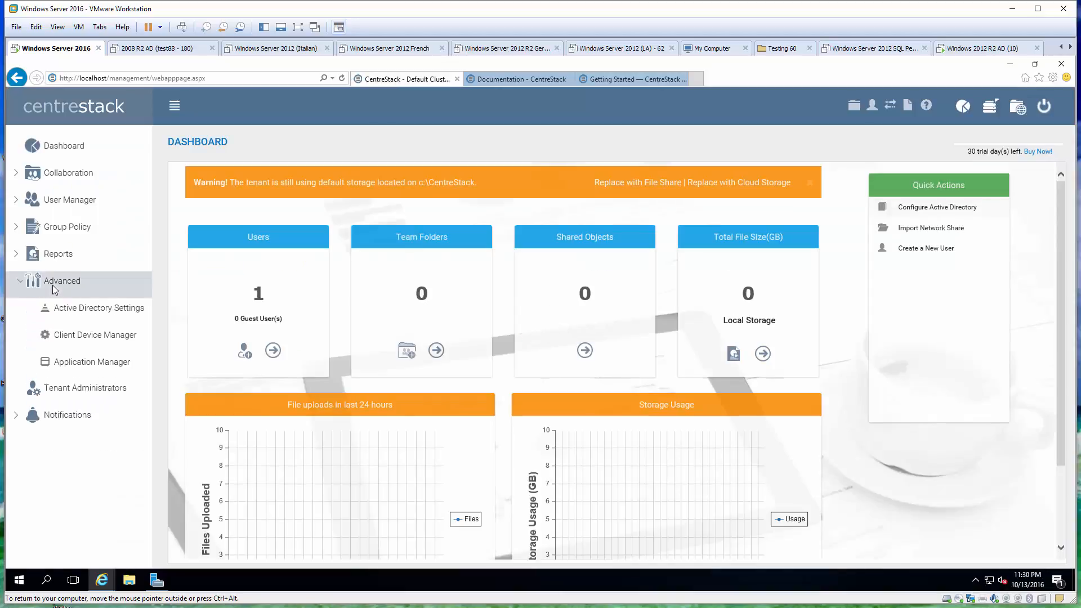
pyautogui.click(79, 309)
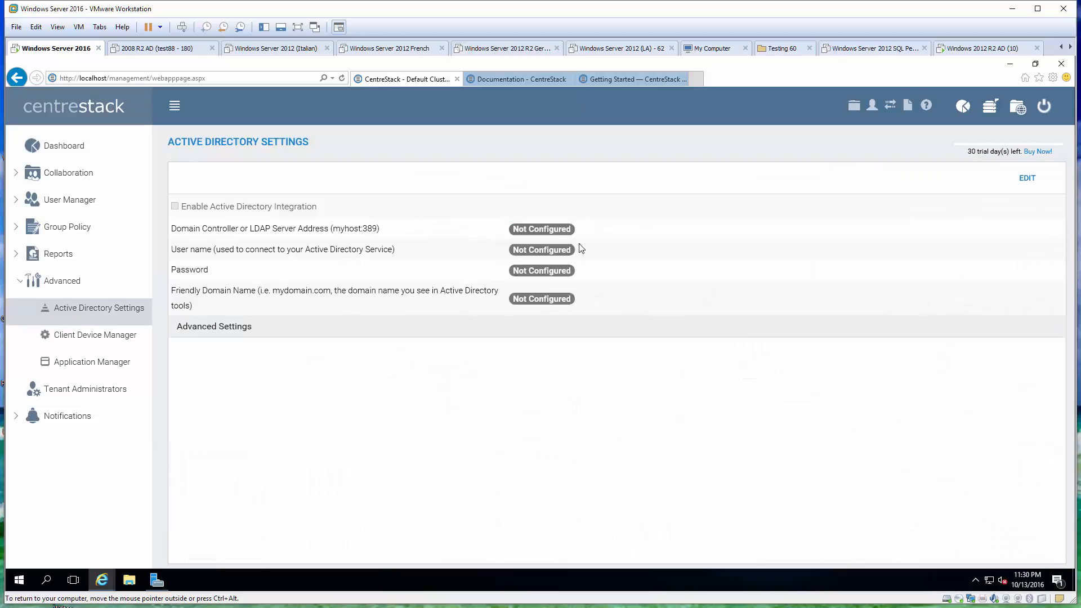
# Enable AD integration with 192.168.2.10, the tsys domain administrator account and tsys.gladinet.com, then apply
pyautogui.click(1030, 179)
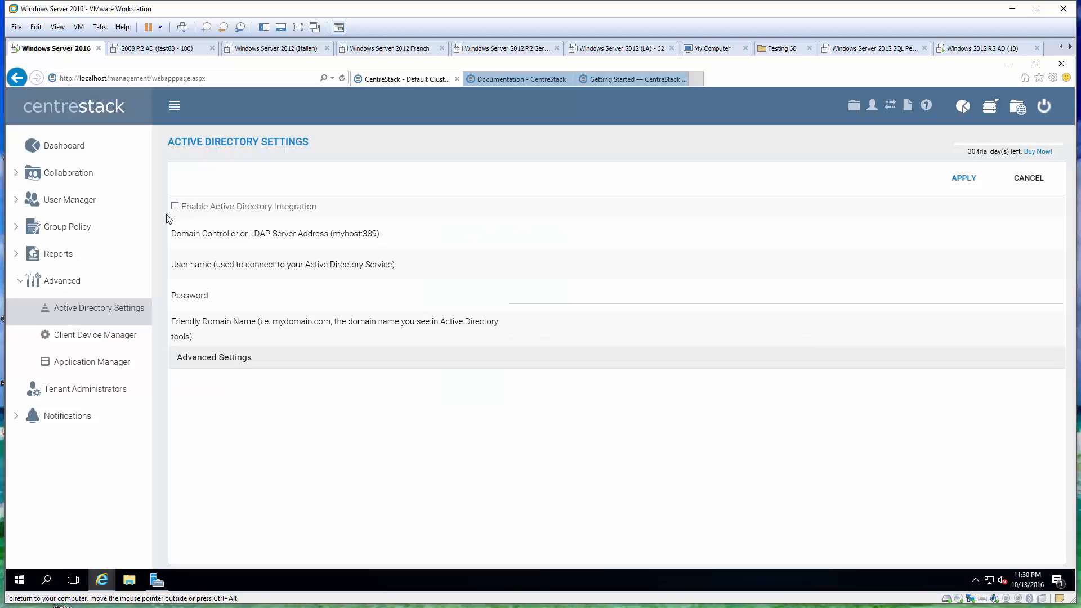
pyautogui.click(175, 207)
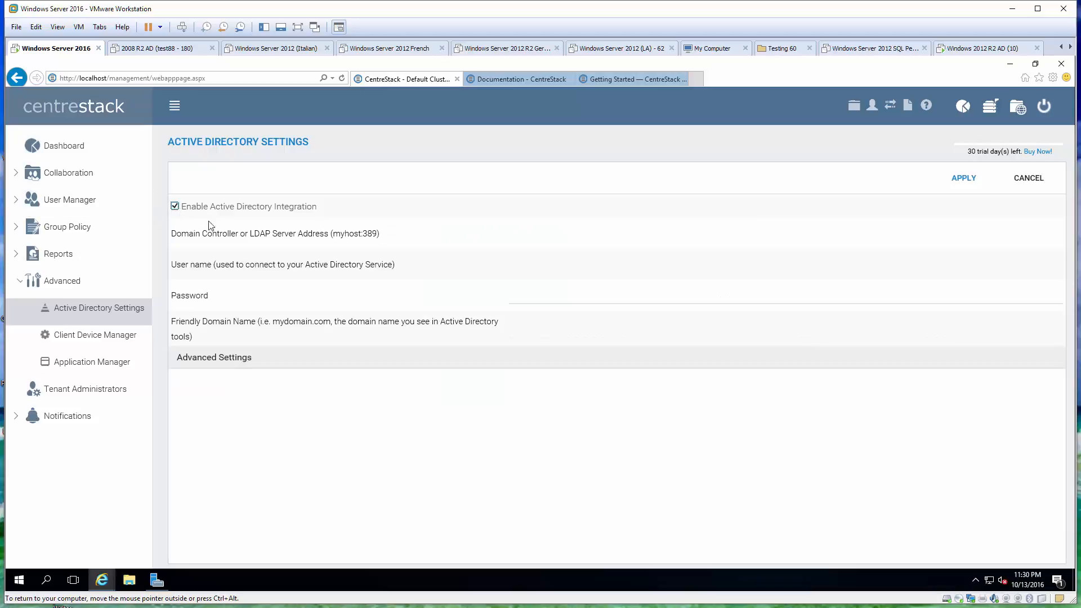
pyautogui.click(546, 235)
pyautogui.write('19')
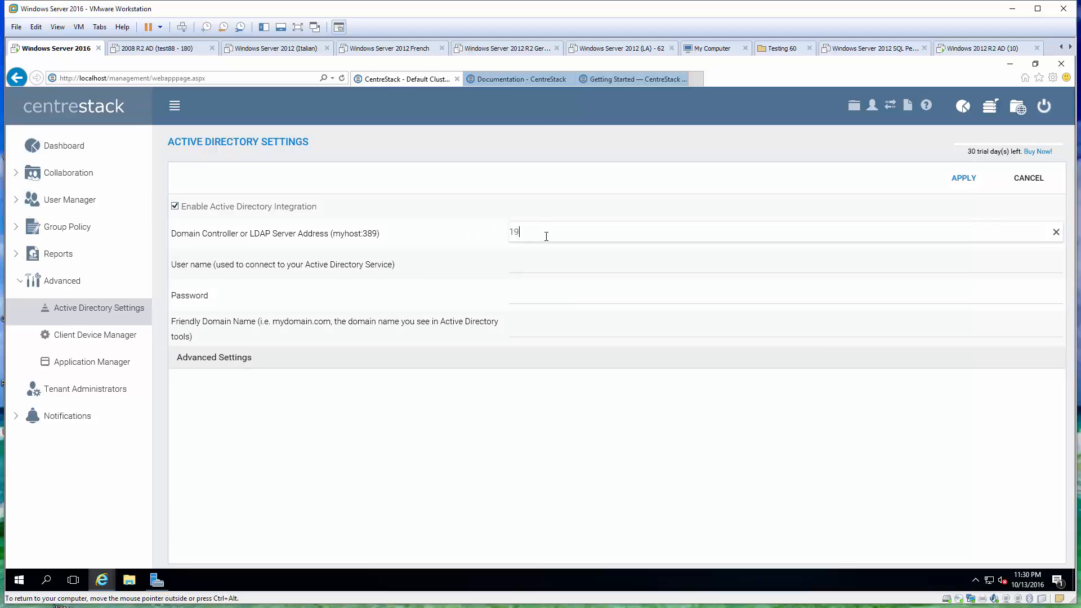
pyautogui.write('2.168.2.10')
pyautogui.click(566, 262)
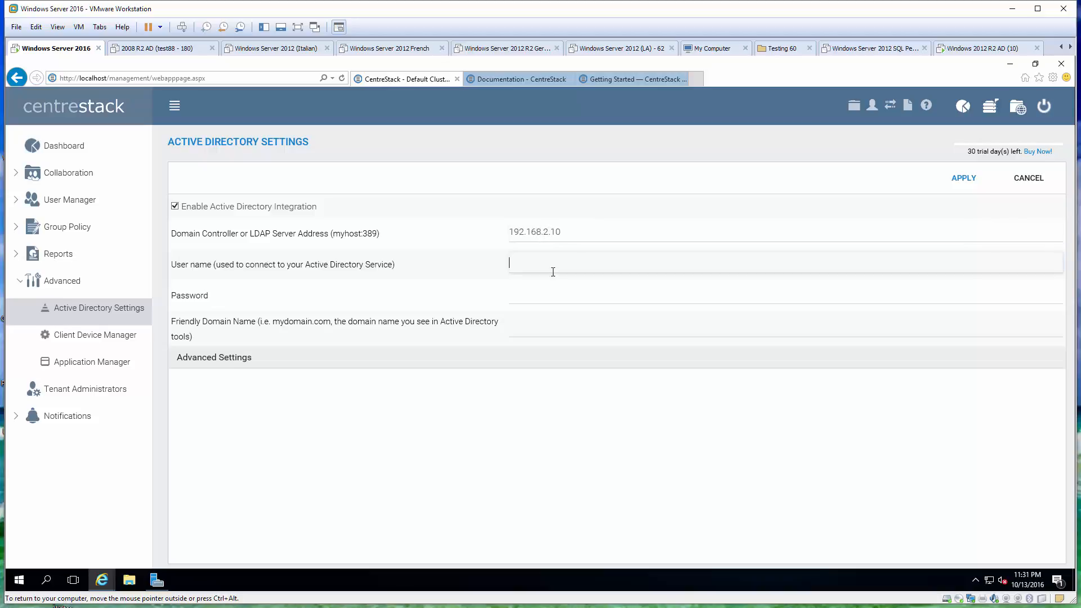
pyautogui.write('tsys\\administrator')
pyautogui.press('Tab')
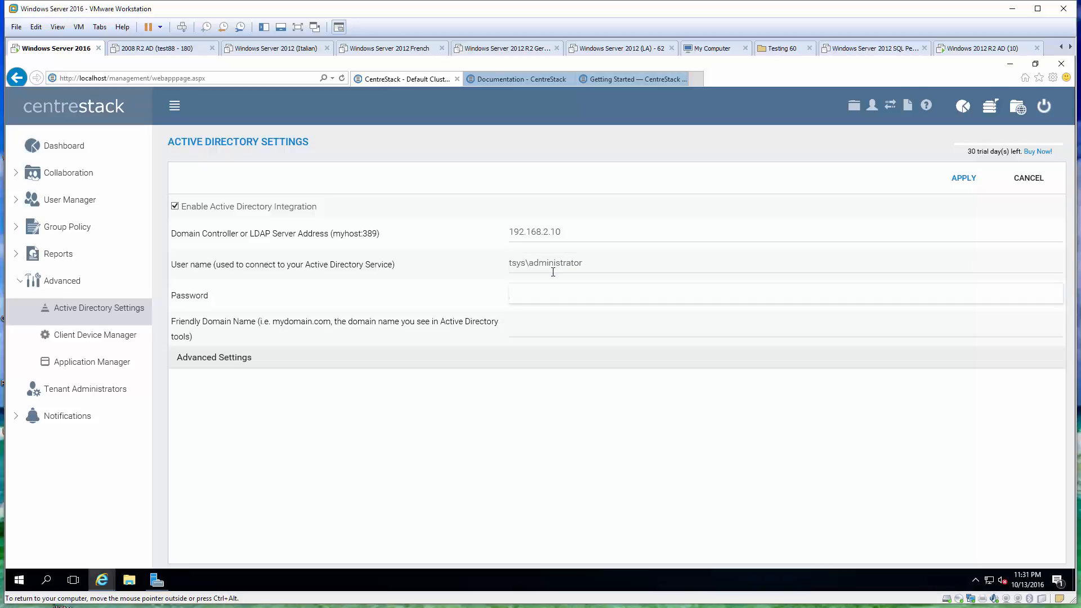
pyautogui.write('pa')
pyautogui.click(555, 325)
pyautogui.write('tsys')
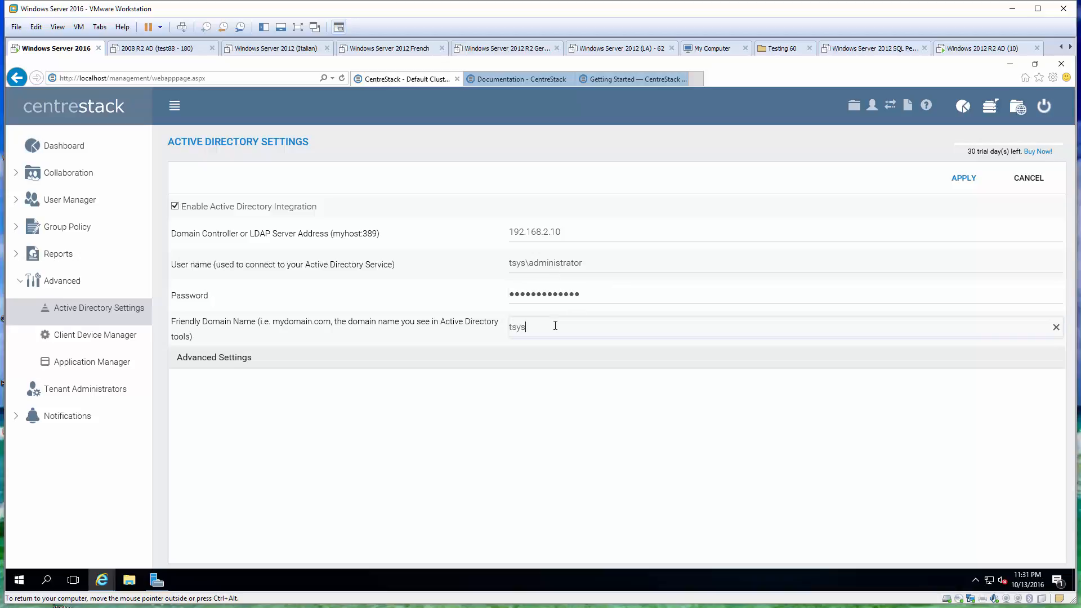
pyautogui.write('.gladinet.com')
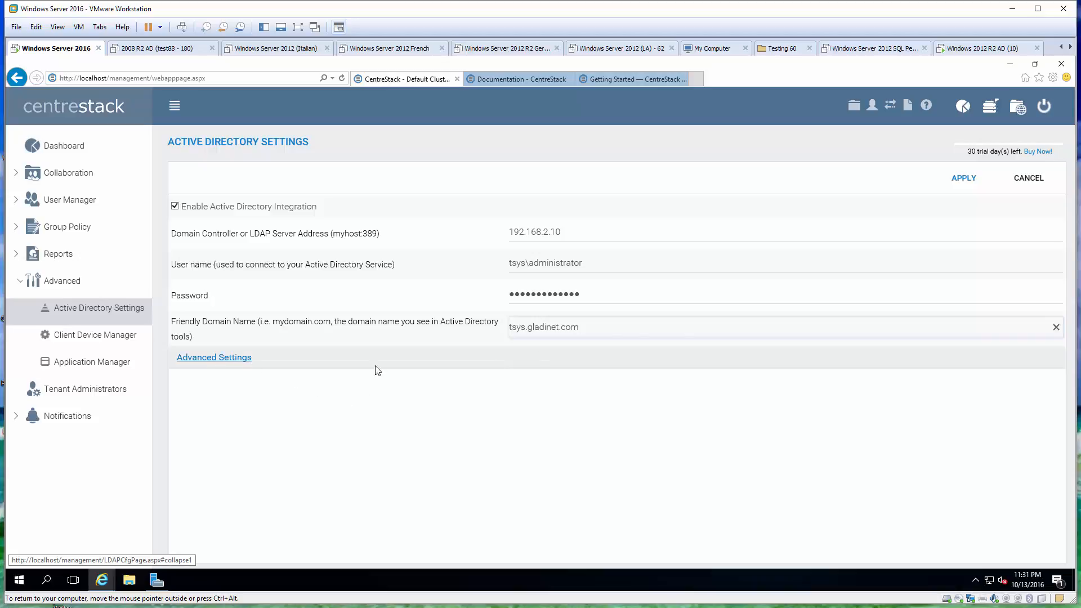
pyautogui.click(963, 178)
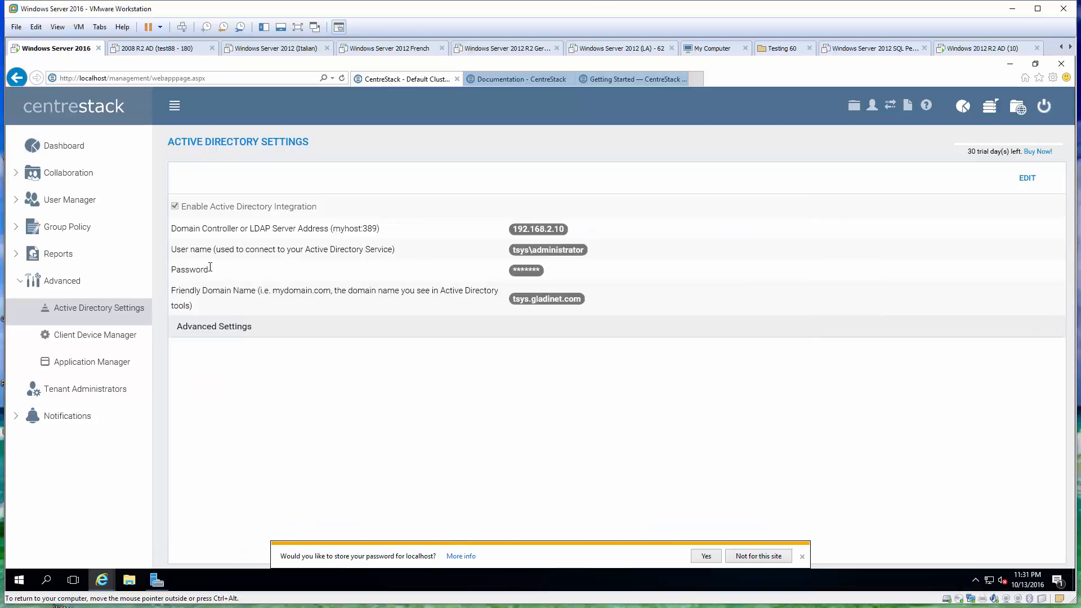
# In User Manager, choose Import User from Active Directory (LDAP) and search names containing 'e1'
pyautogui.click(84, 201)
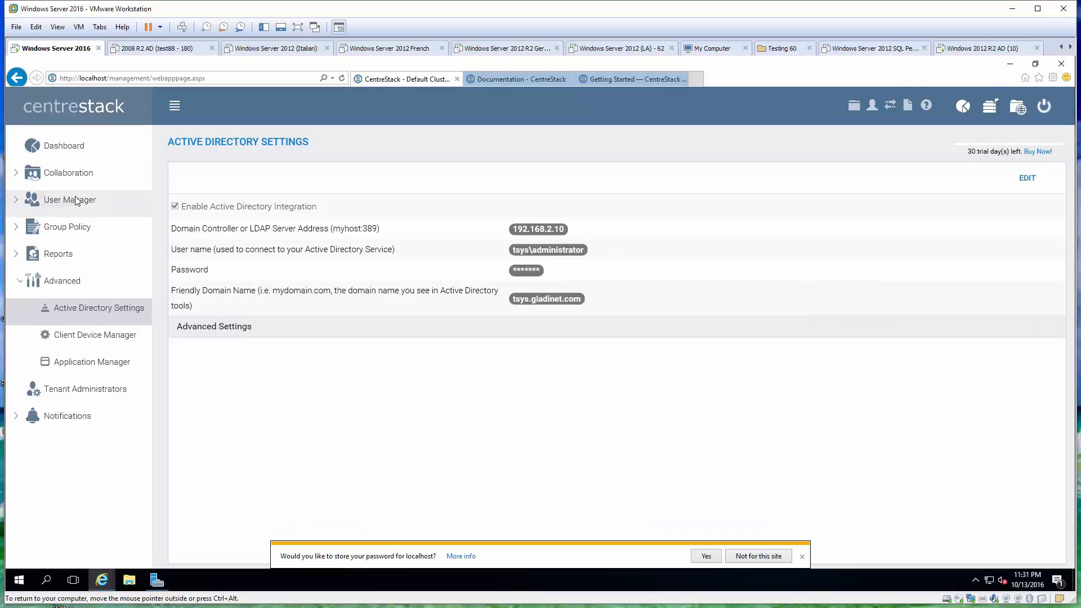
pyautogui.click(92, 230)
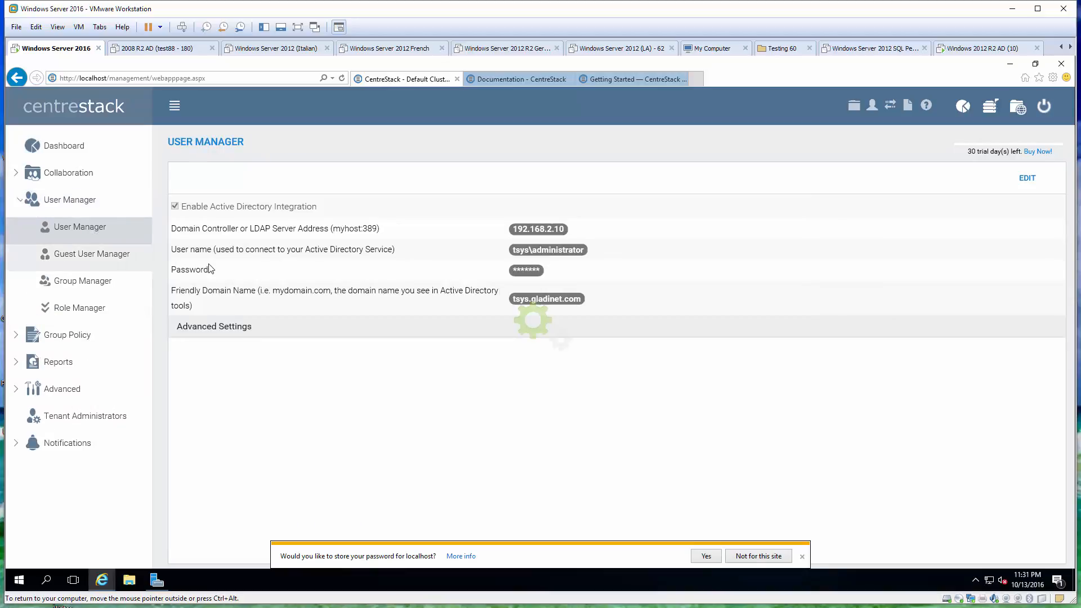
pyautogui.click(973, 178)
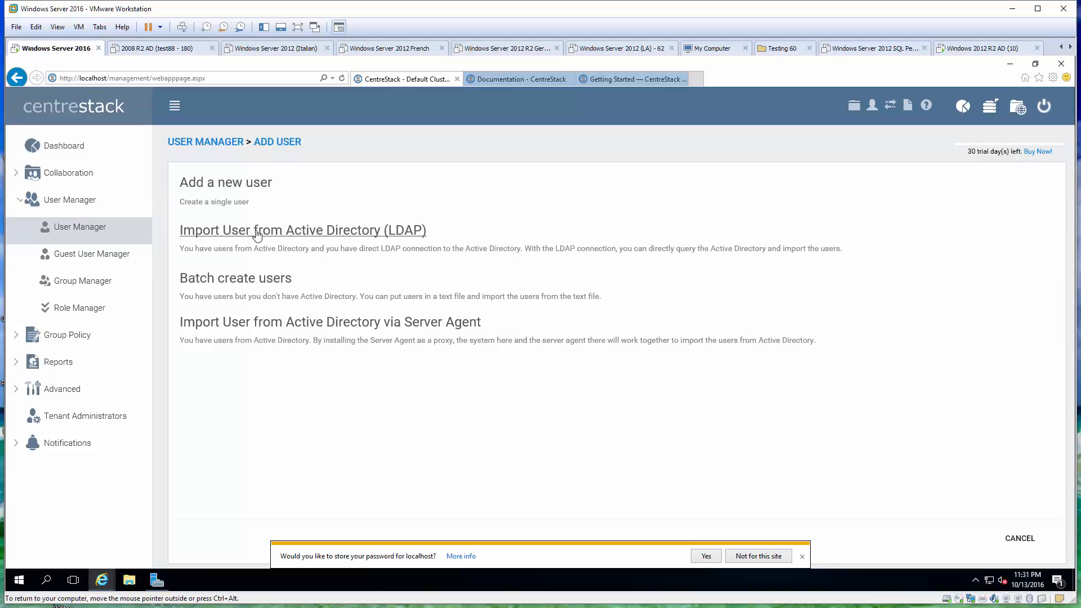
pyautogui.click(258, 233)
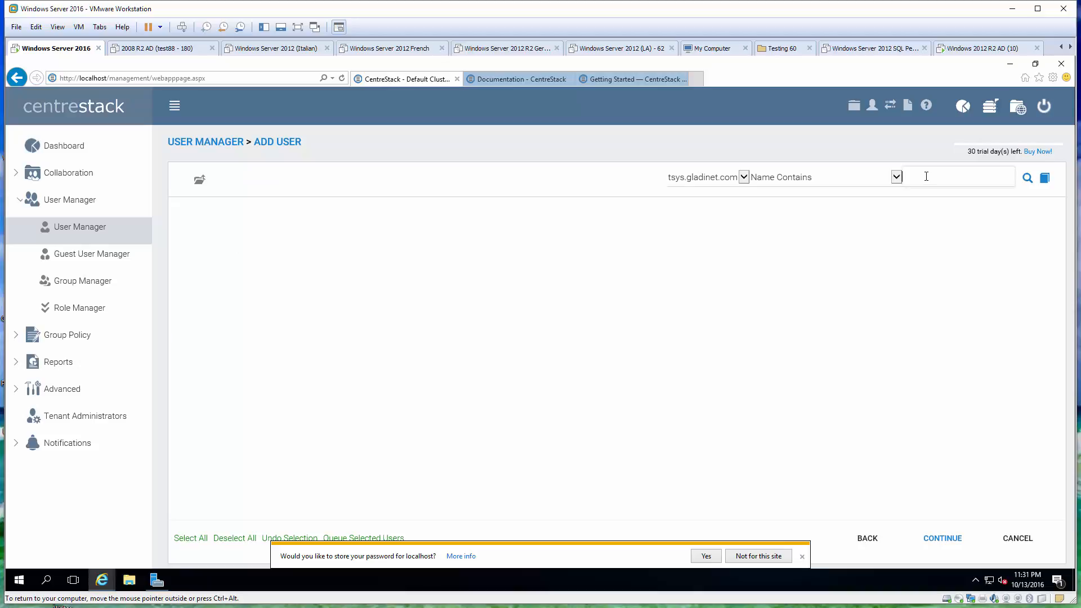
pyautogui.write('e1')
pyautogui.click(1027, 180)
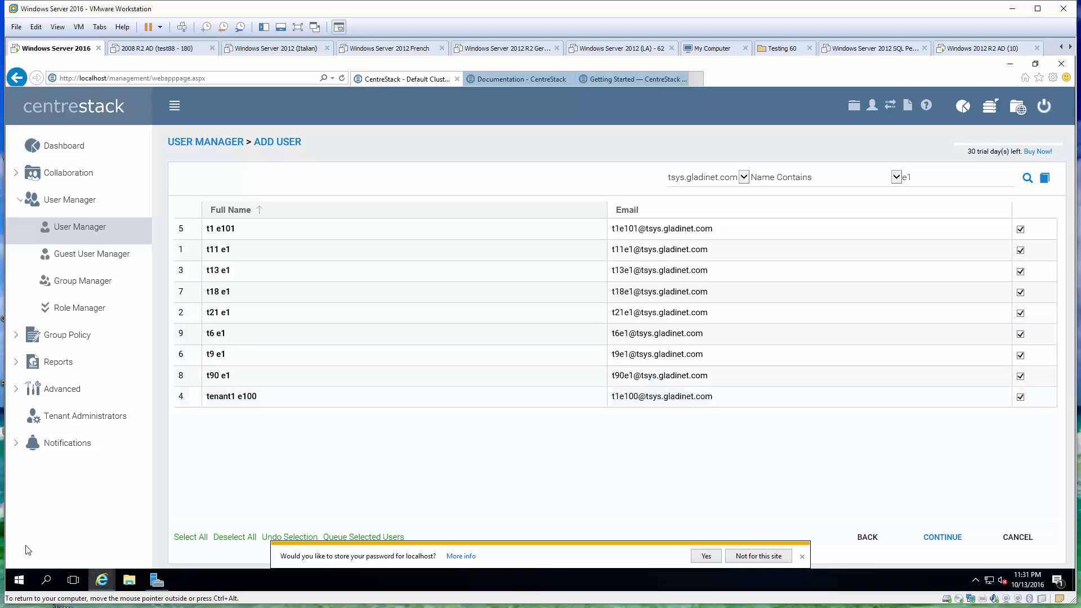
# Launch Remote Desktop Connection with mstsc and connect to 192.168.2.10
pyautogui.rightClick(19, 579)
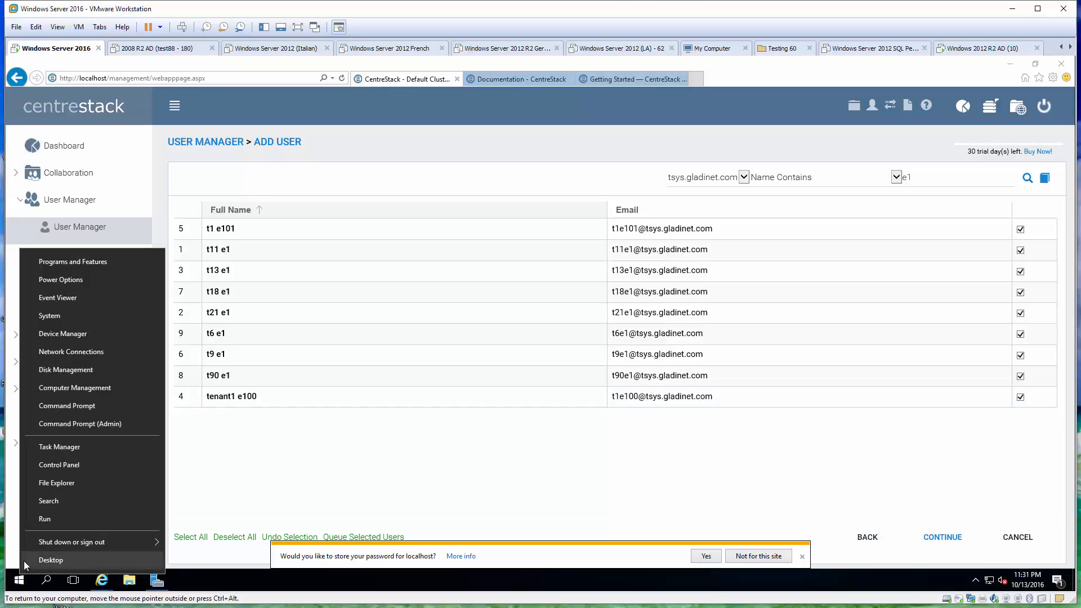
pyautogui.click(49, 518)
pyautogui.write('mstsc')
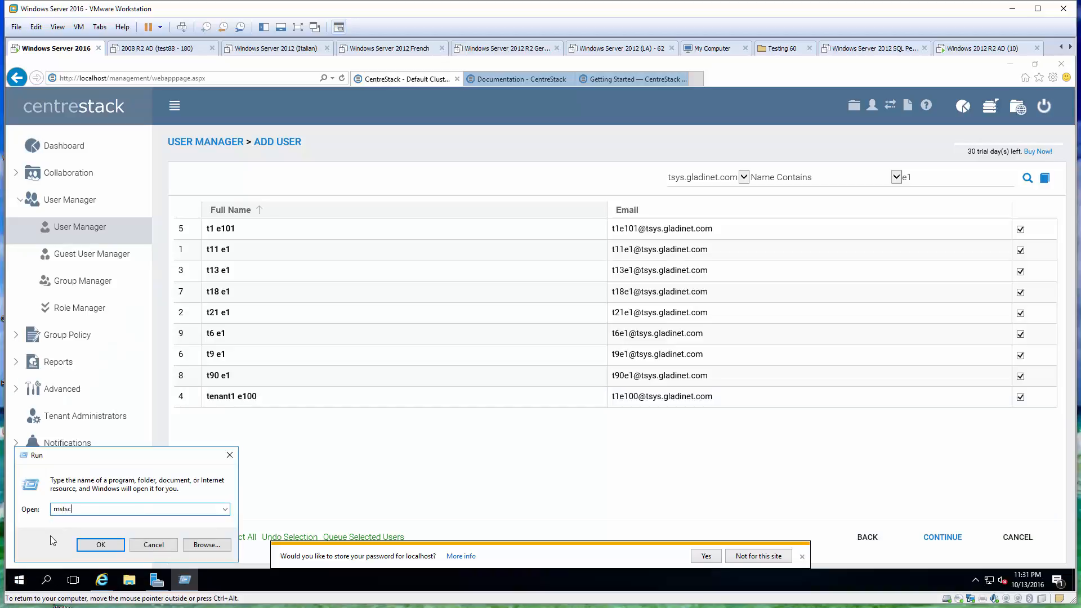
pyautogui.press('Return')
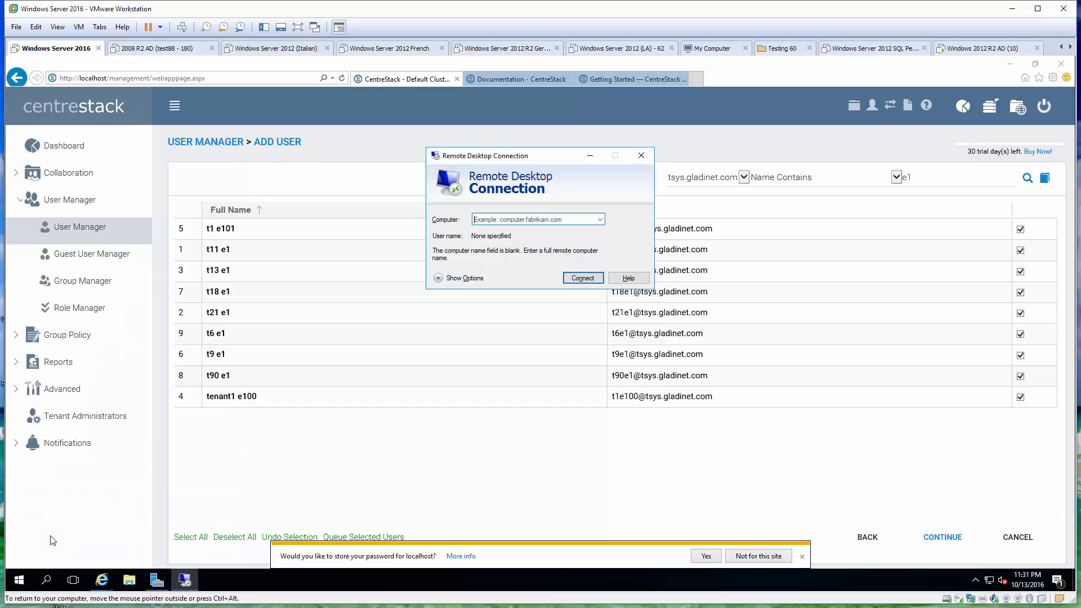
pyautogui.click(546, 222)
pyautogui.write('192.168.2.10')
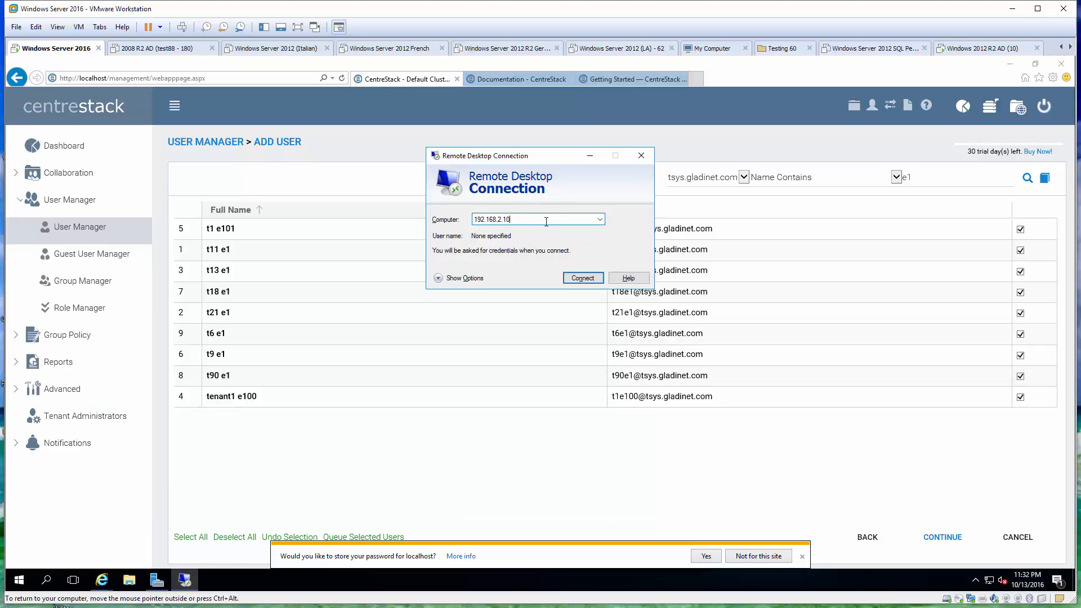
pyautogui.press('Return')
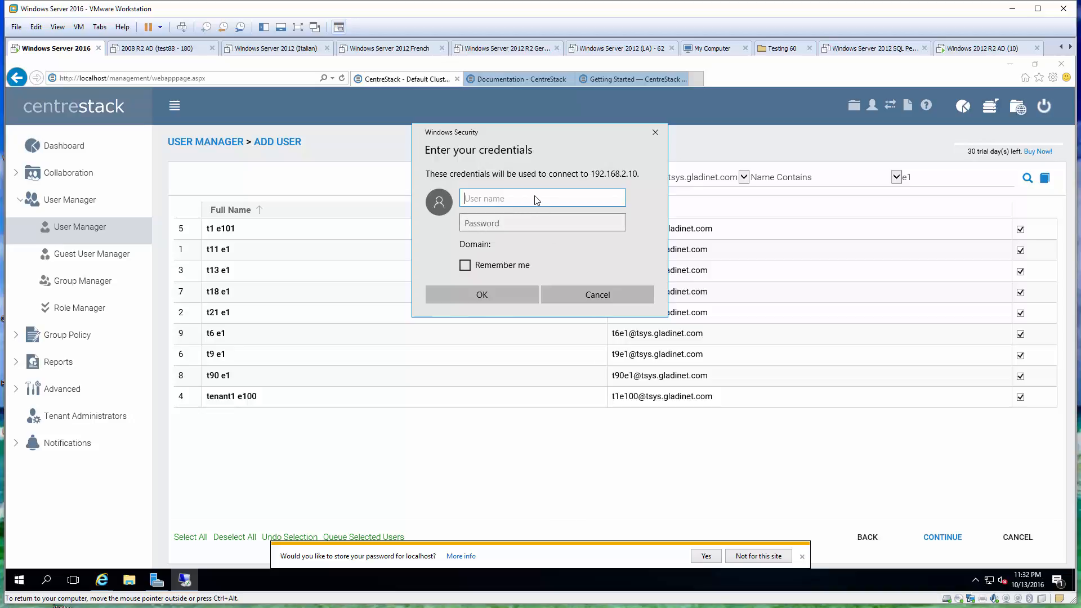
# Sign in as administrator with remembered credentials, accept the certificate, and open Administrative Tools
pyautogui.write('administrator')
pyautogui.press('Tab')
pyautogui.write('•••••••')
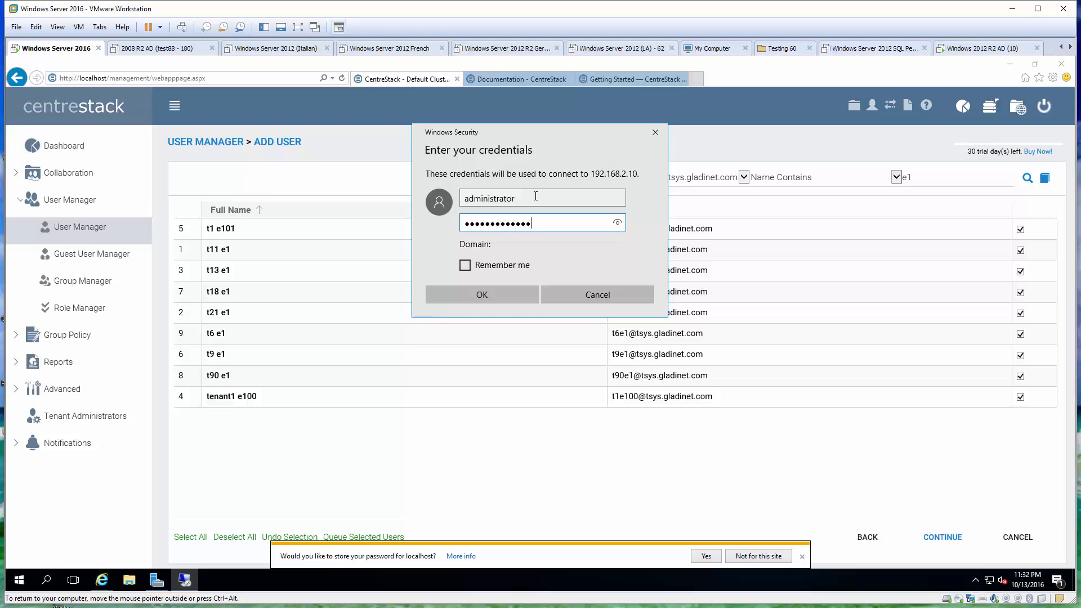
pyautogui.click(465, 265)
pyautogui.click(485, 294)
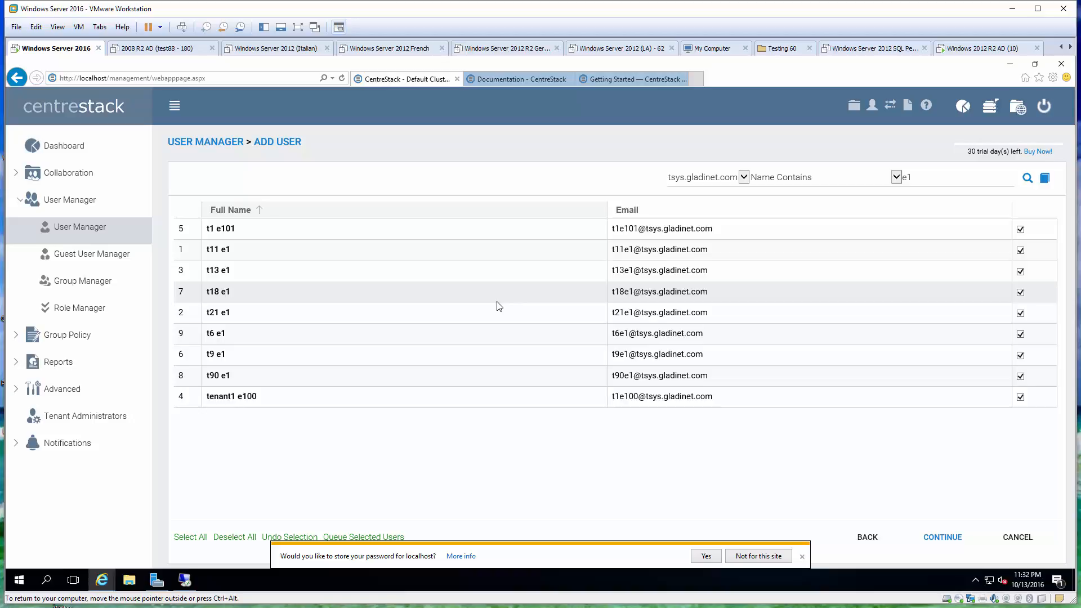
pyautogui.click(185, 580)
pyautogui.click(577, 318)
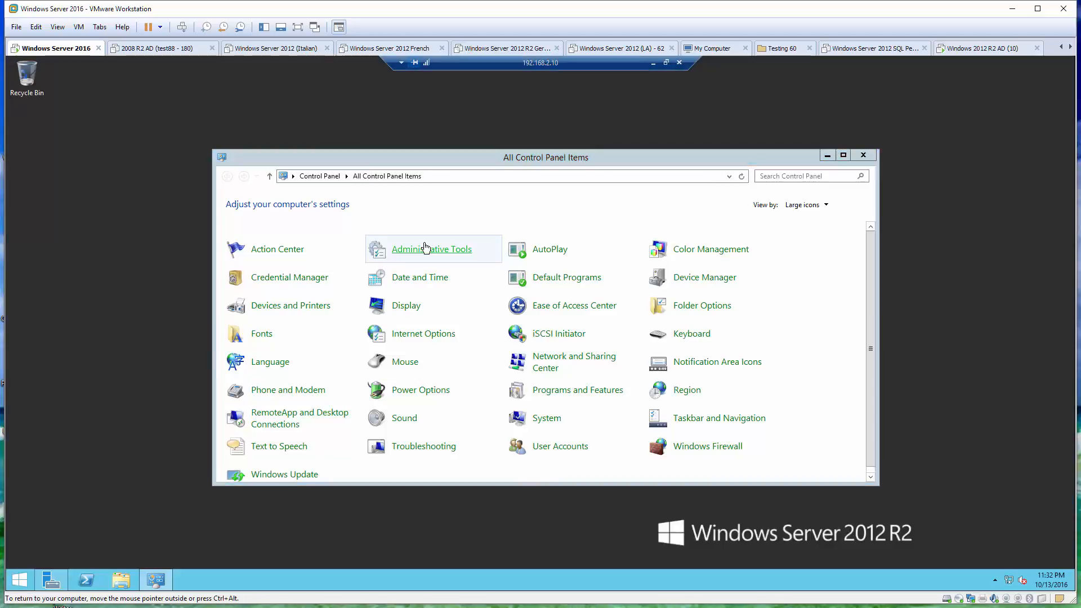
pyautogui.click(422, 246)
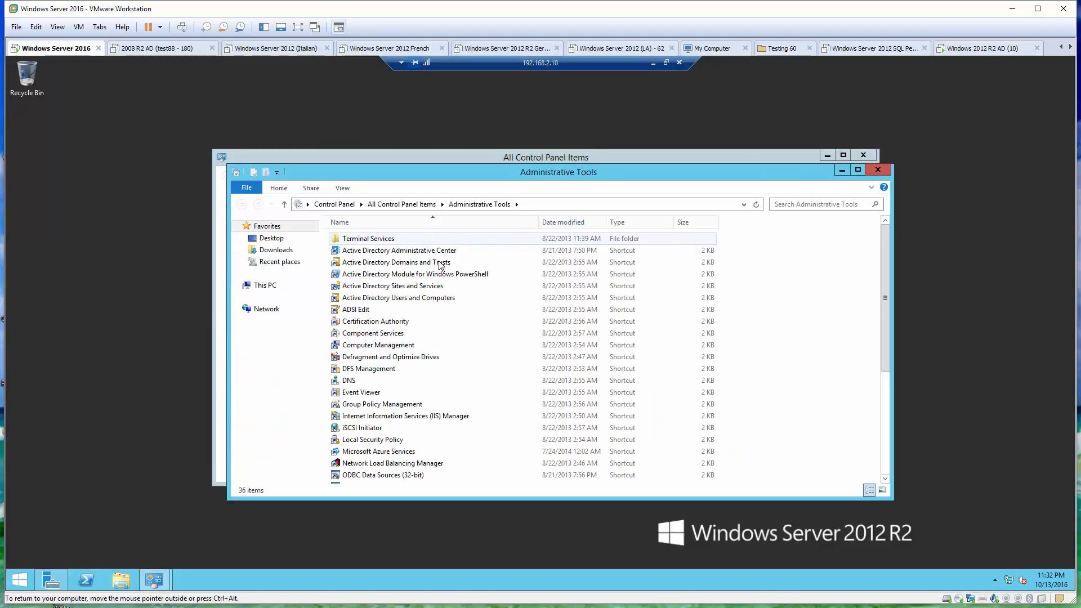
# Open Active Directory Users and Computers, select the target user, then return to CentreStack's name search box
pyautogui.click(425, 298)
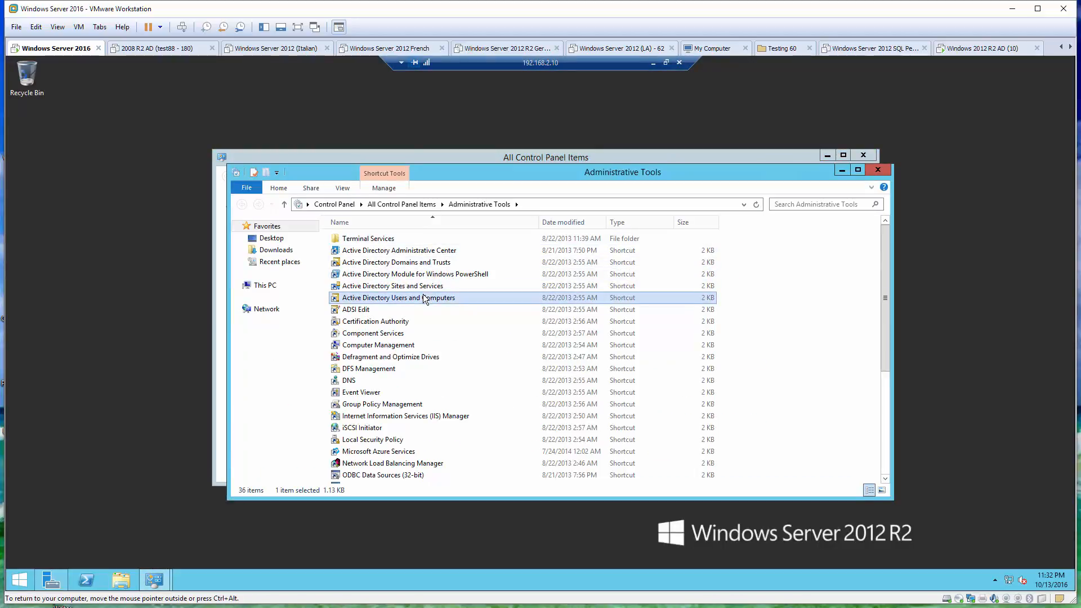
pyautogui.doubleClick(423, 298)
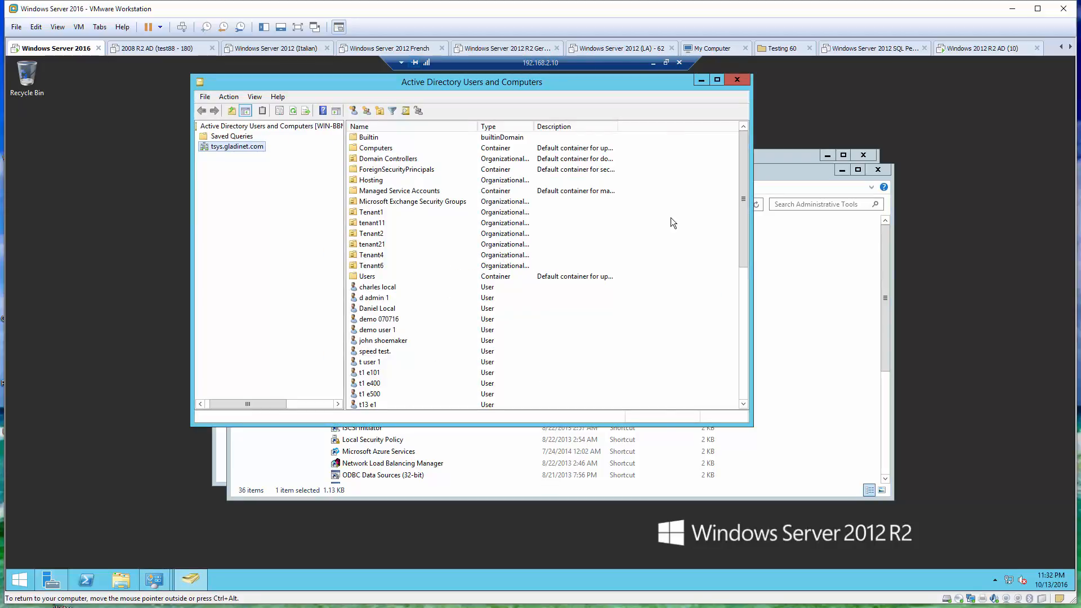
pyautogui.moveTo(742, 211); pyautogui.dragTo(725, 255)
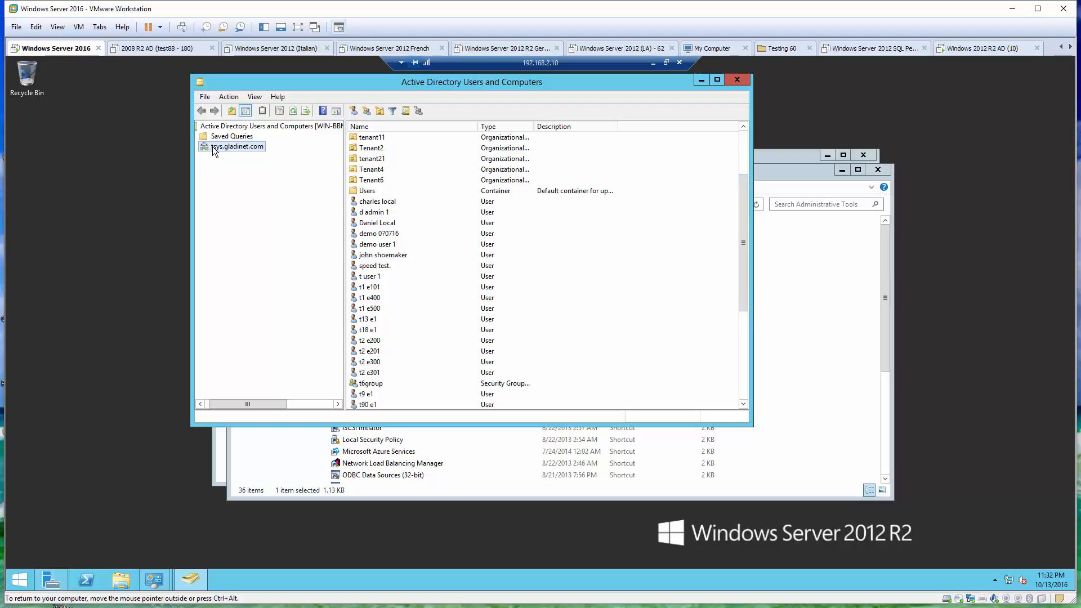
pyautogui.click(386, 255)
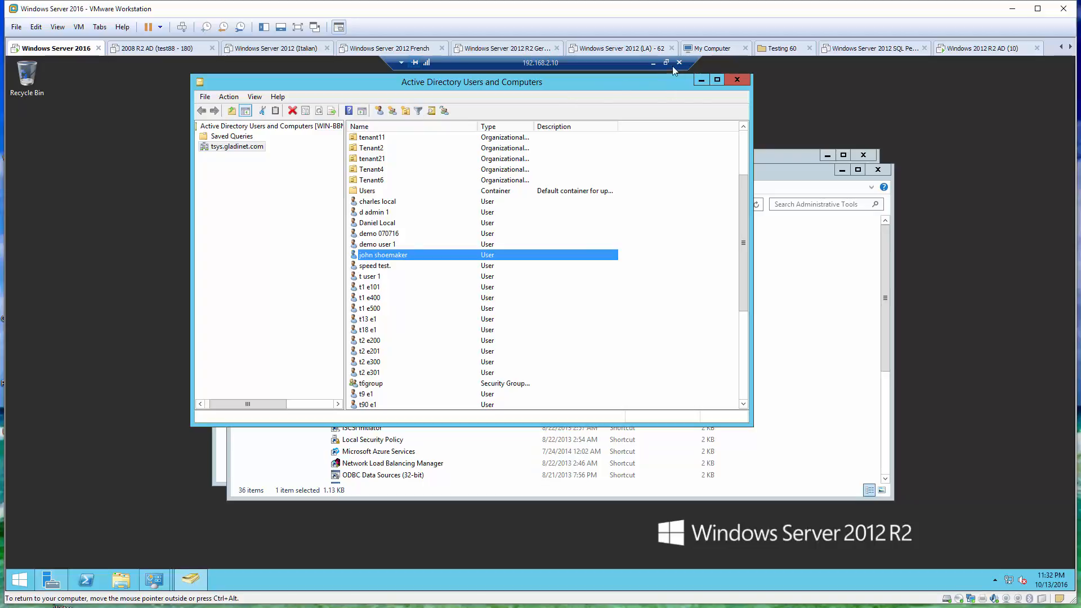
pyautogui.click(653, 63)
pyautogui.doubleClick(899, 177)
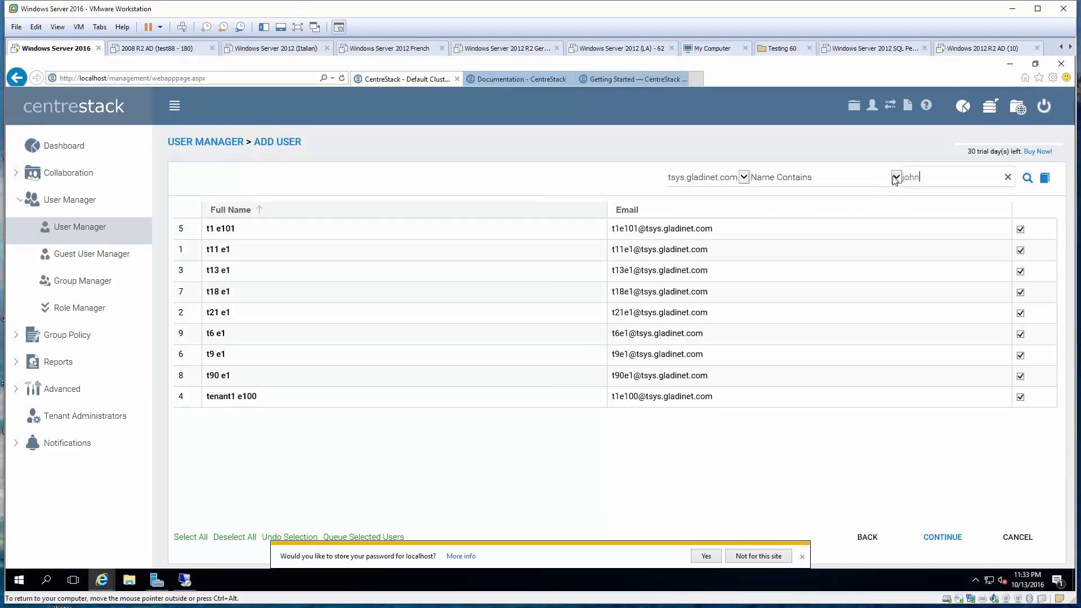
# Search for the AD user by first name and add them without a welcome email
pyautogui.write('john')
pyautogui.click(1028, 178)
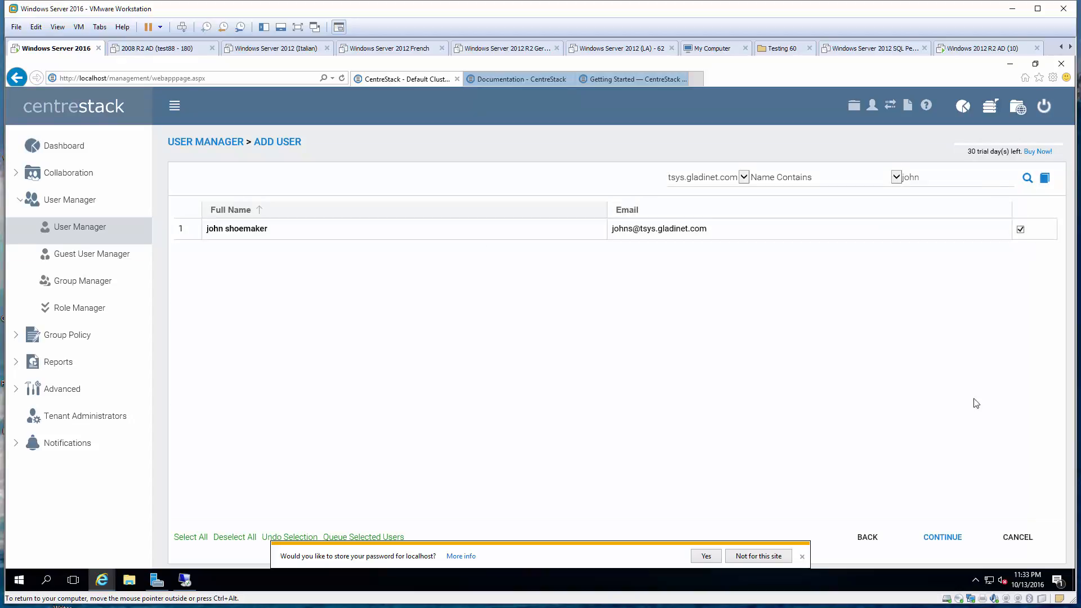
pyautogui.click(941, 538)
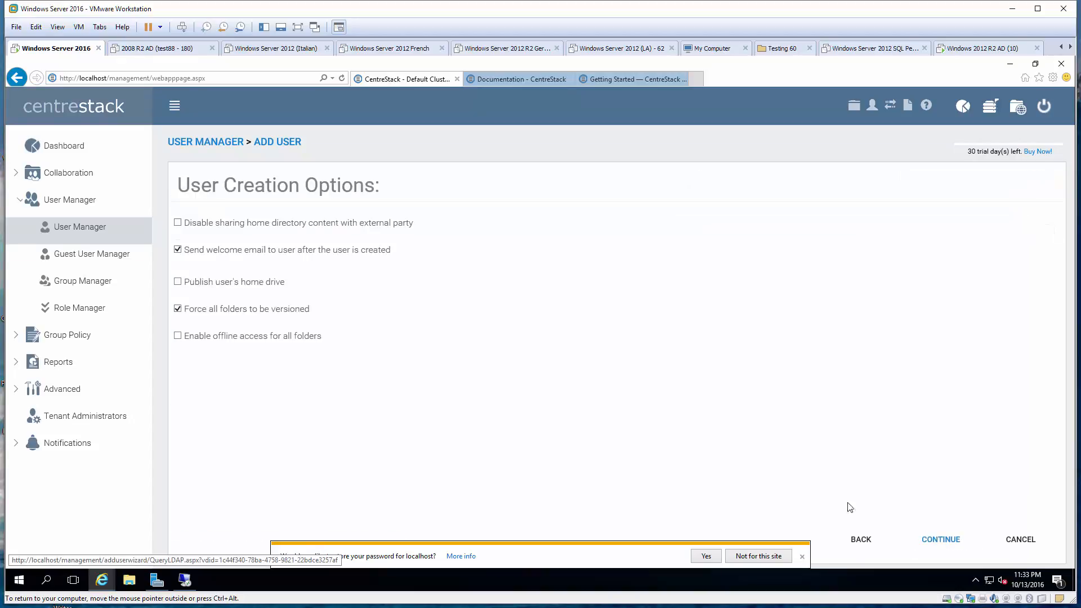
pyautogui.click(277, 250)
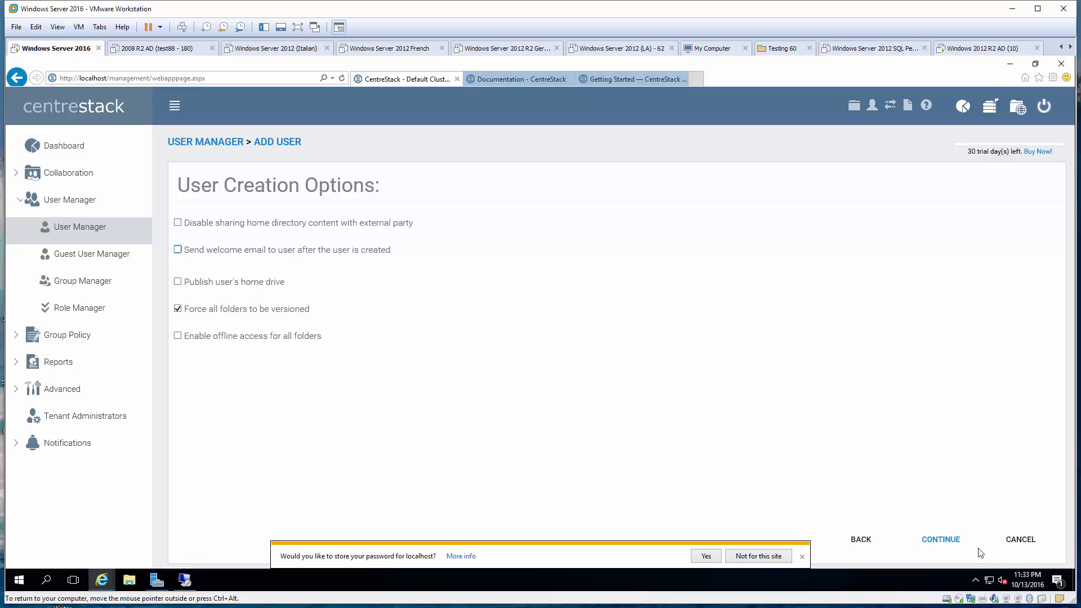
pyautogui.click(956, 540)
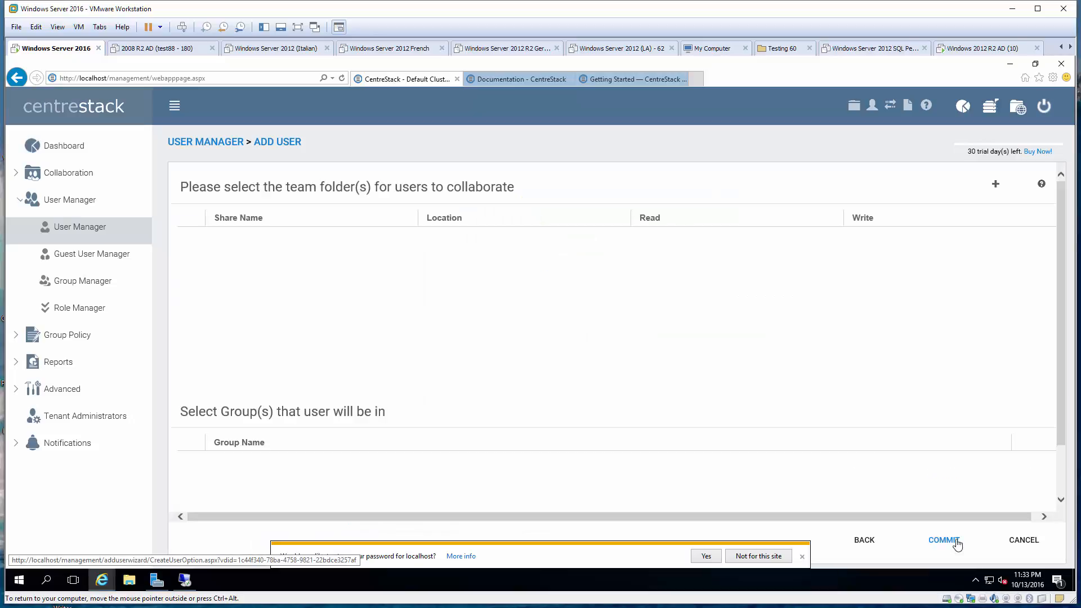
pyautogui.click(956, 540)
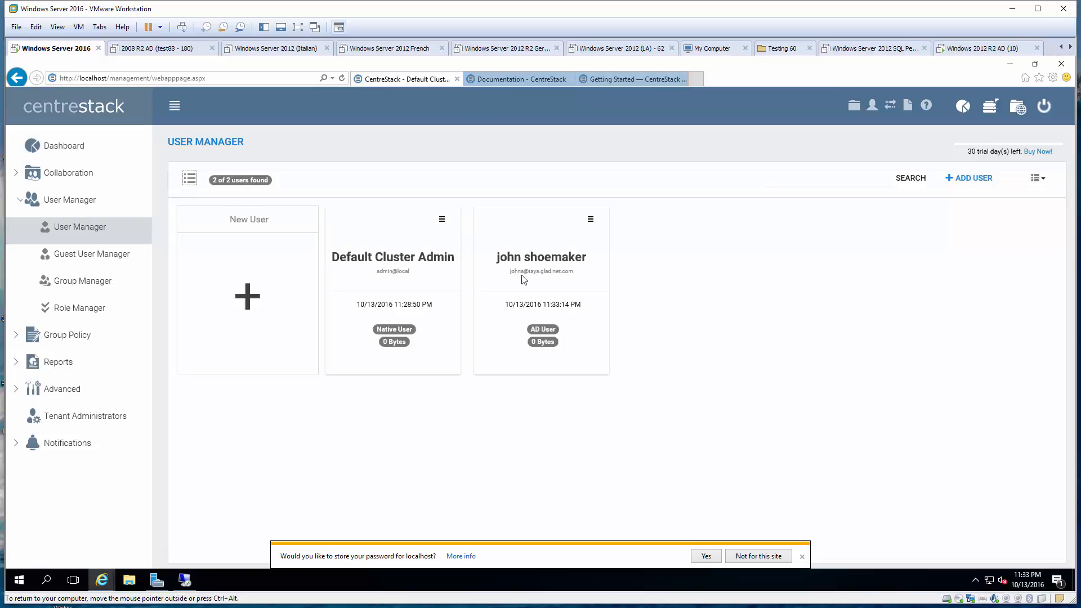
# In the remote session, review the AD user's Account tab logon details and close without changes
pyautogui.click(185, 579)
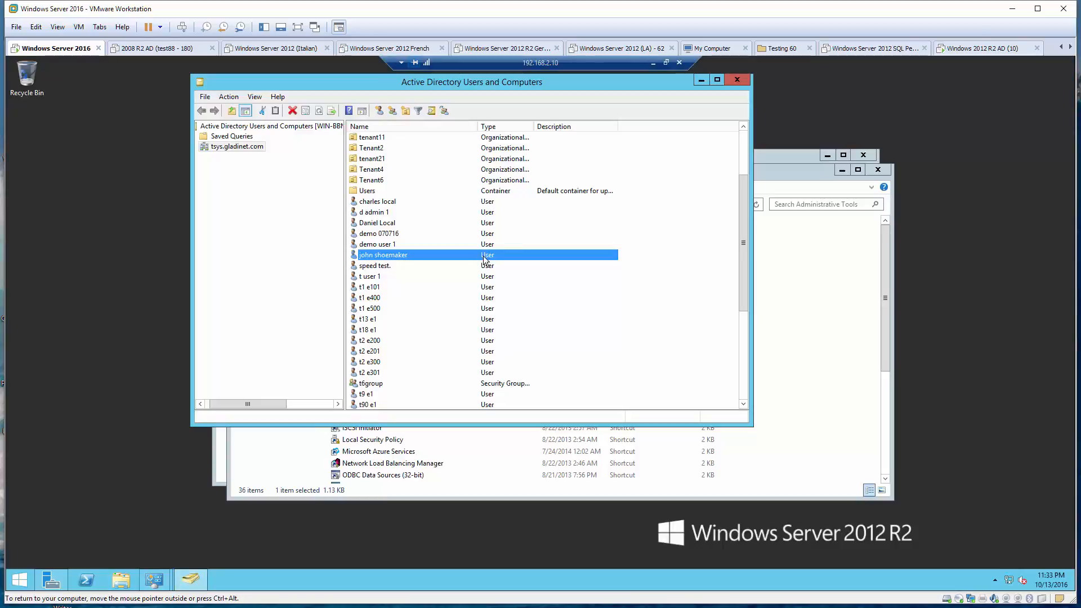
pyautogui.doubleClick(388, 256)
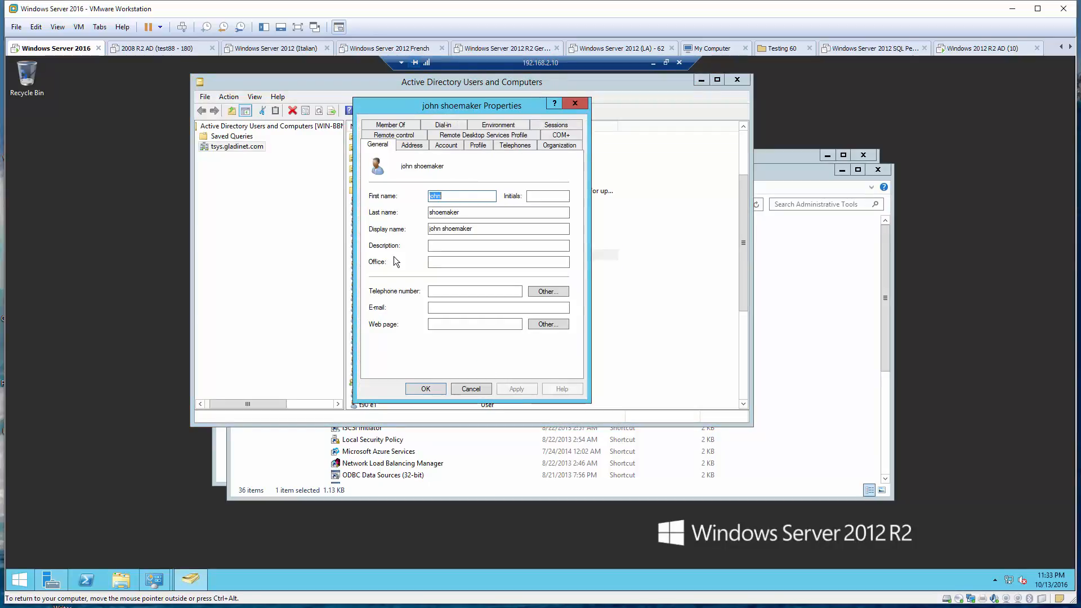
pyautogui.click(460, 145)
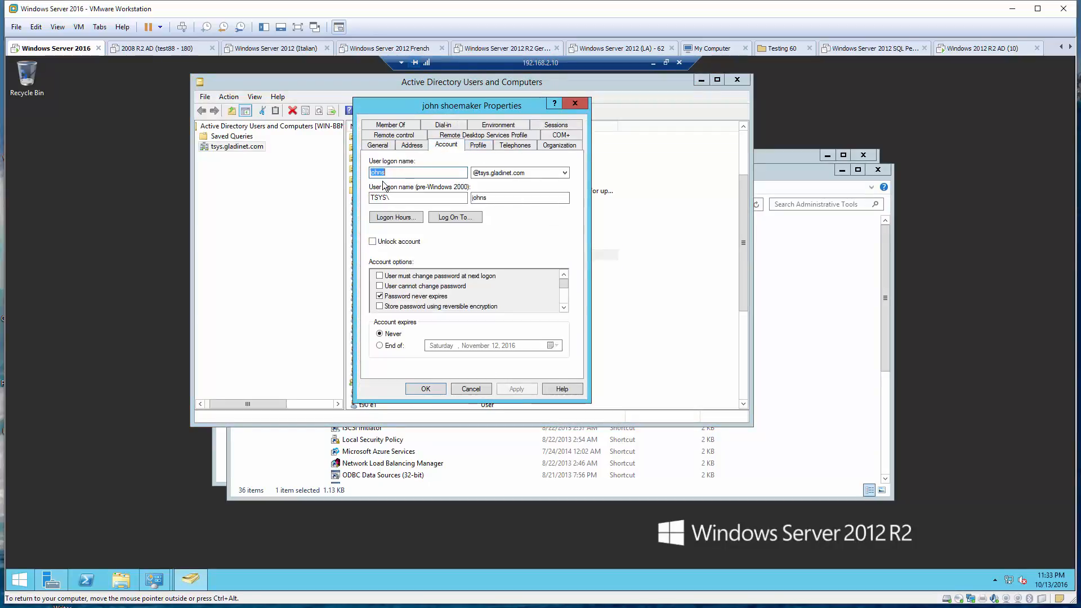
pyautogui.click(470, 389)
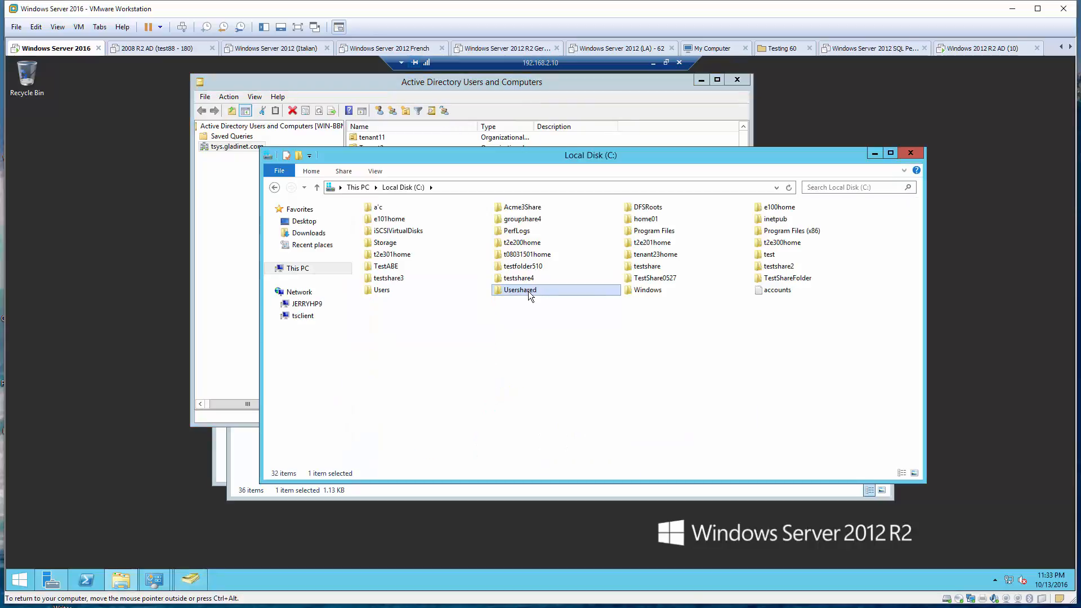
pyautogui.doubleClick(528, 291)
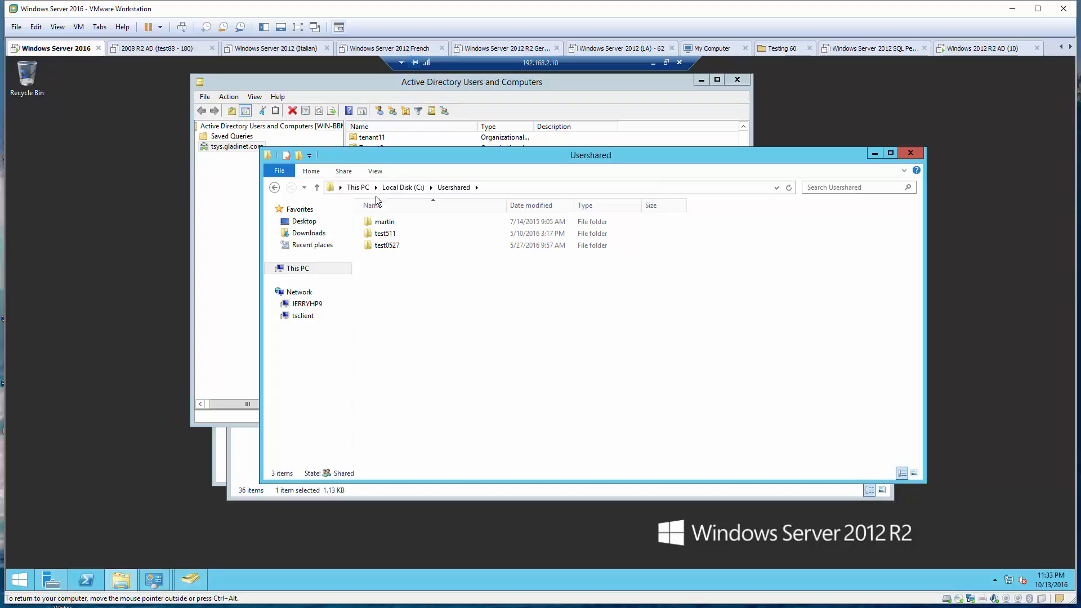
pyautogui.click(274, 187)
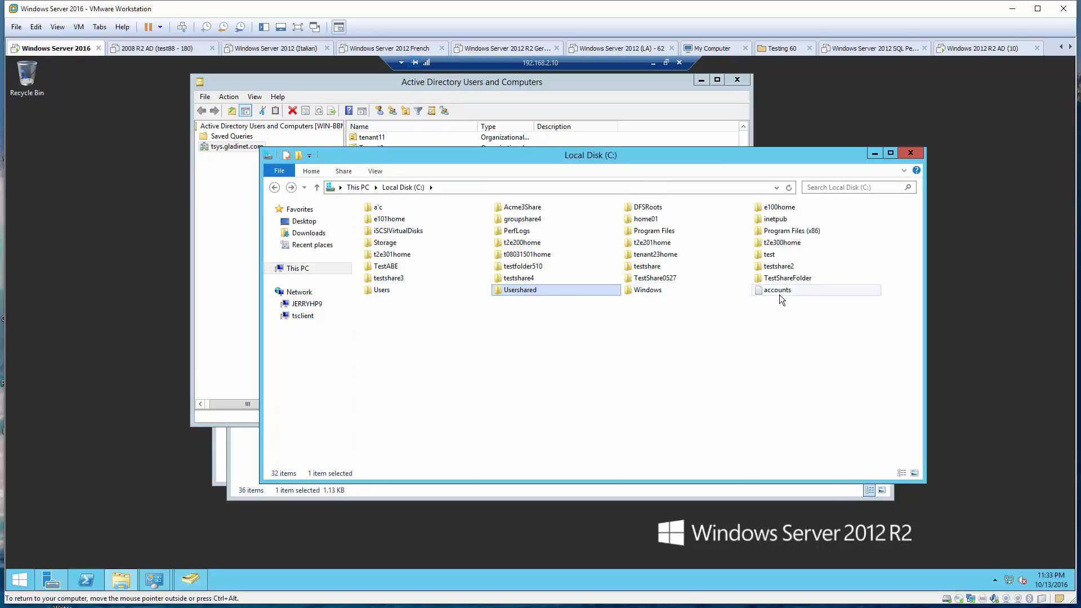
pyautogui.doubleClick(642, 265)
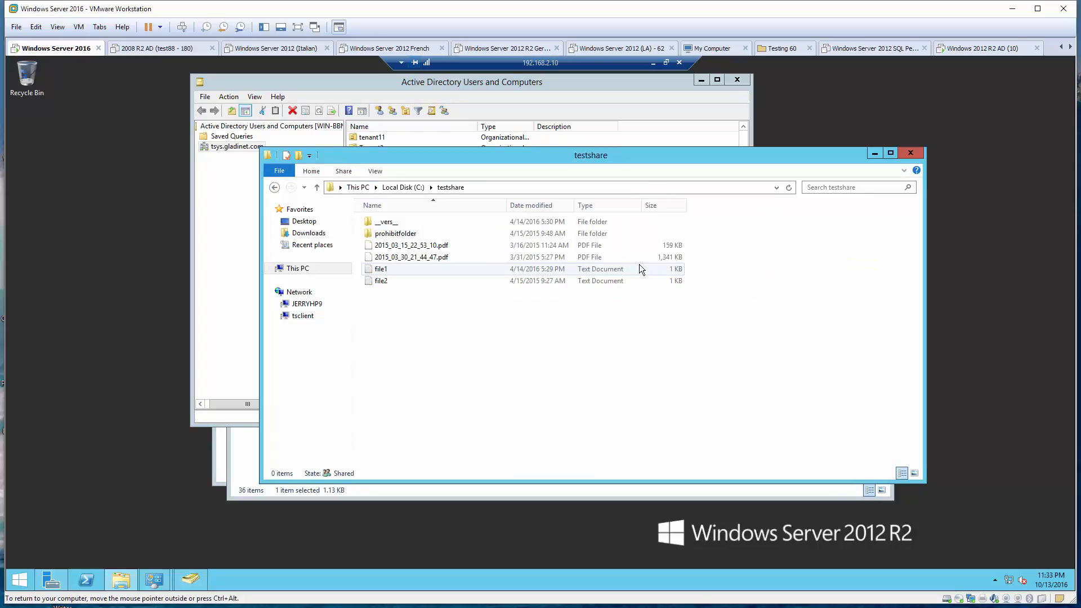
pyautogui.click(274, 187)
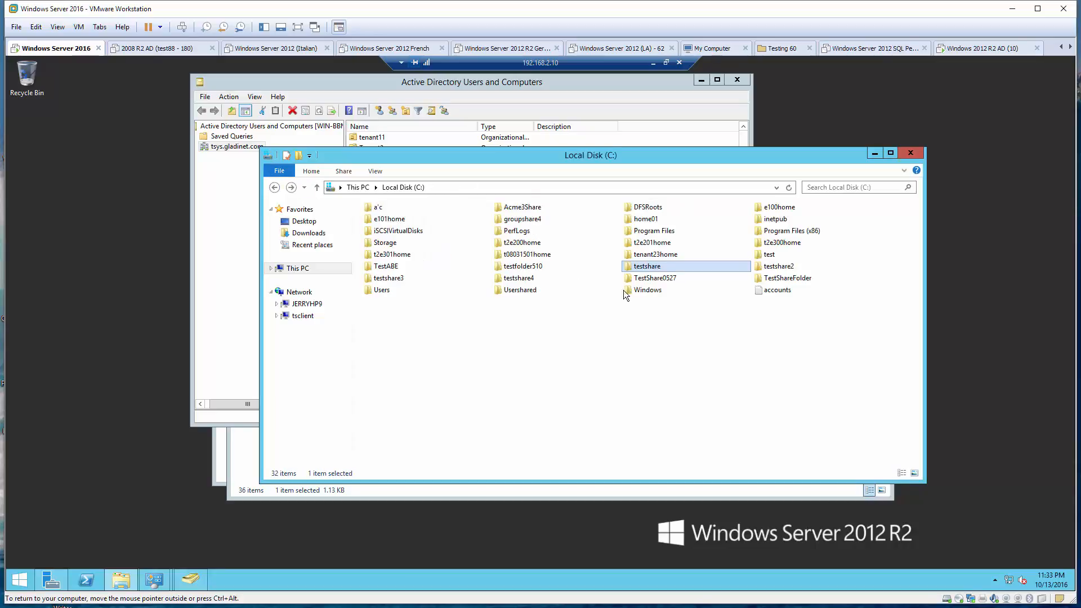
pyautogui.click(779, 268)
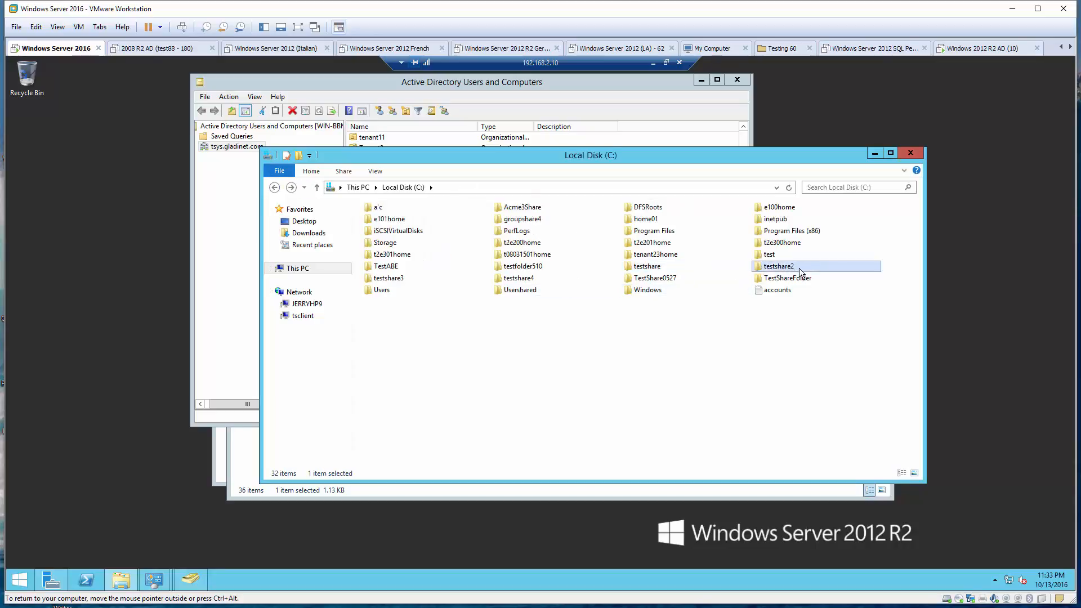
pyautogui.doubleClick(800, 268)
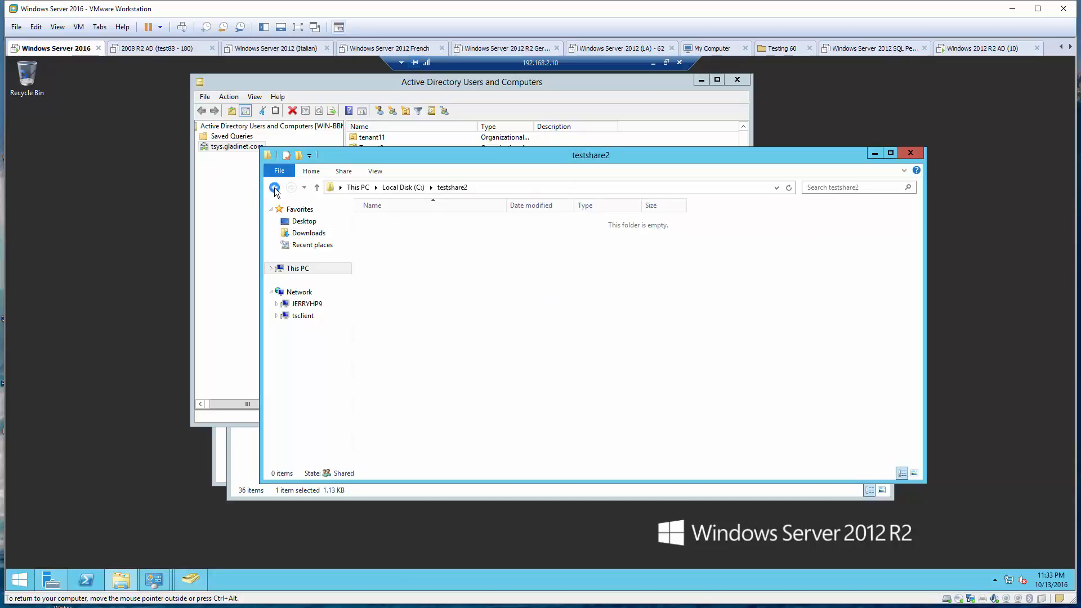
pyautogui.click(274, 187)
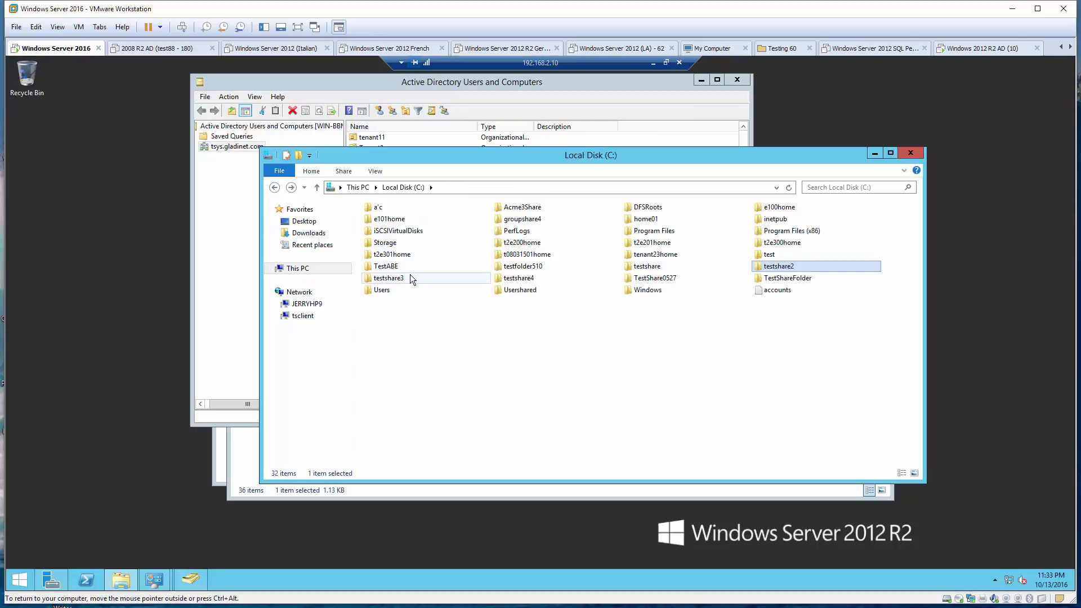
pyautogui.doubleClick(533, 281)
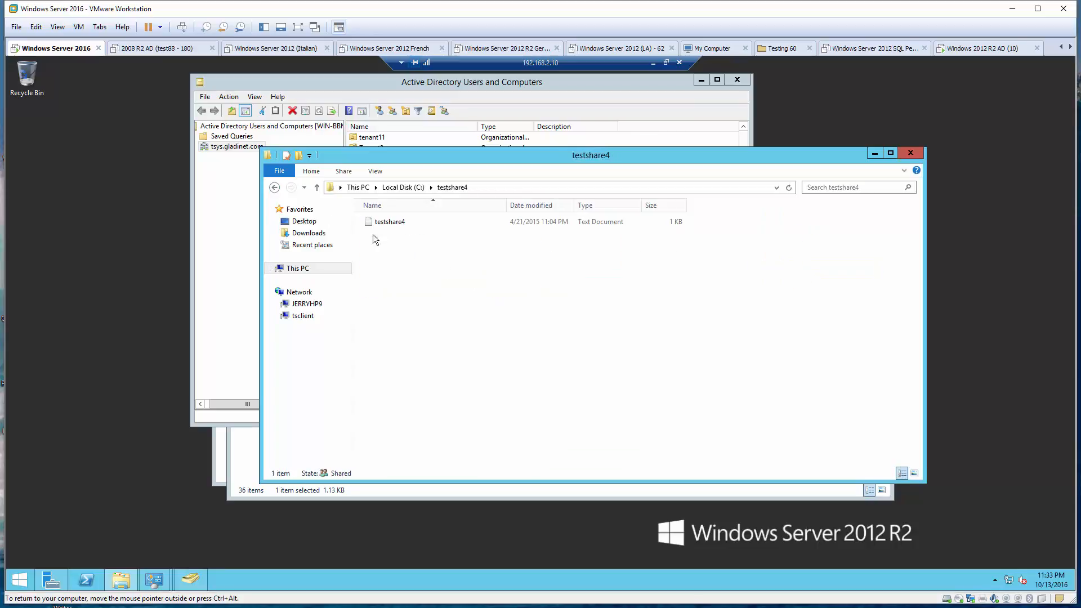
pyautogui.click(274, 188)
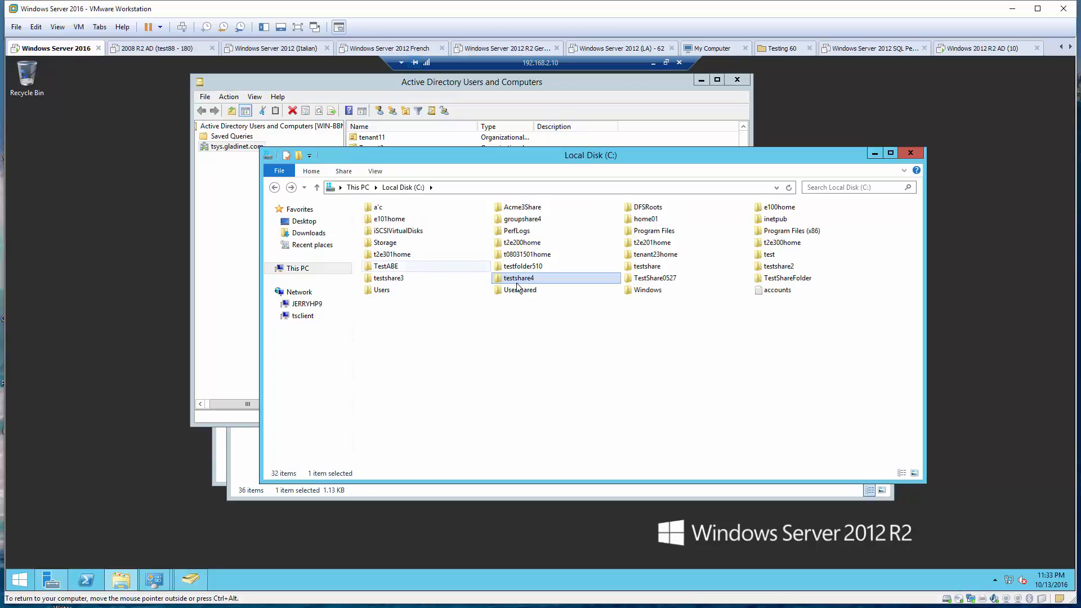
pyautogui.doubleClick(656, 278)
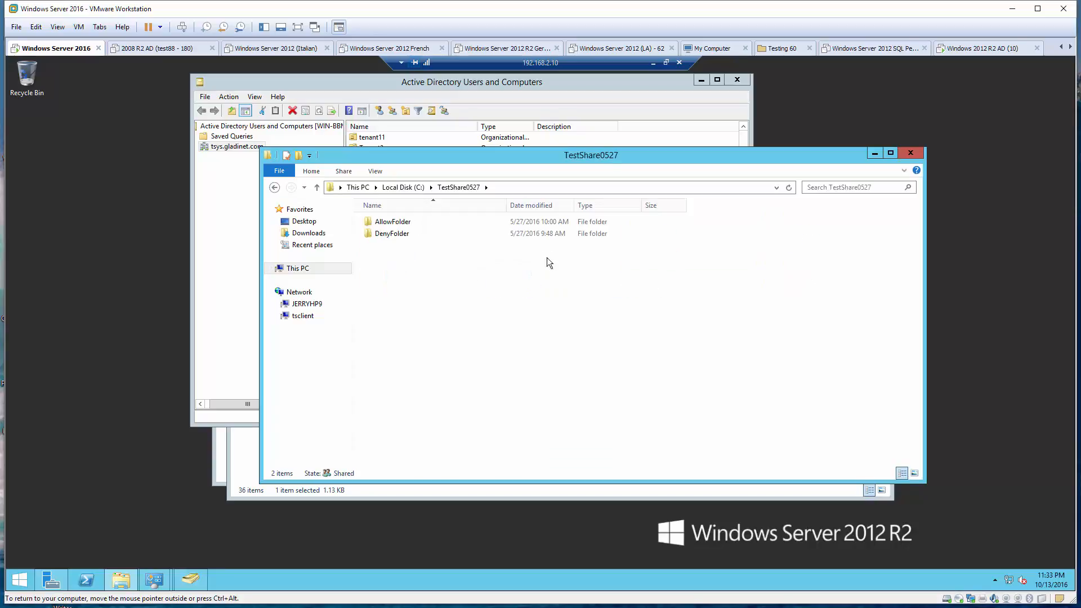
pyautogui.click(275, 187)
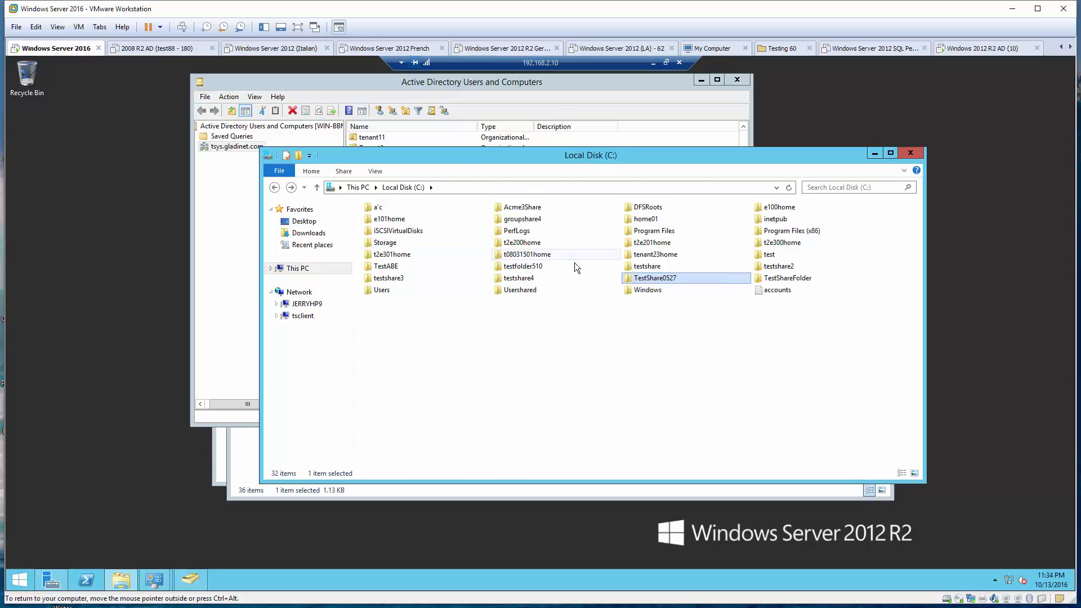
# Open TestShare0527 and review AllowFolder's Security permissions without changes
pyautogui.doubleClick(652, 277)
pyautogui.click(412, 220)
pyautogui.rightClick(412, 220)
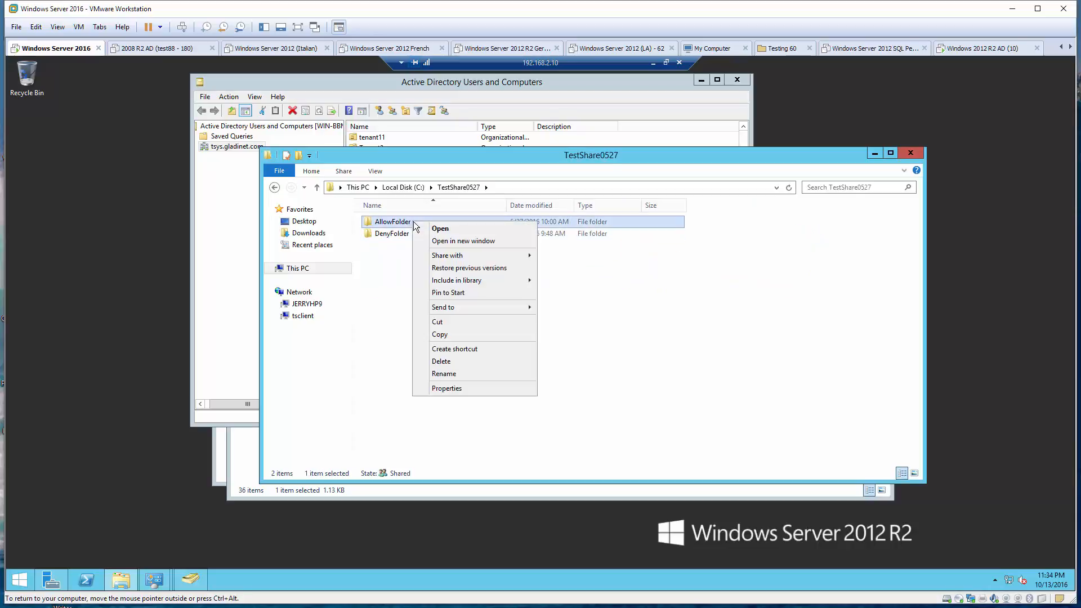
pyautogui.click(461, 389)
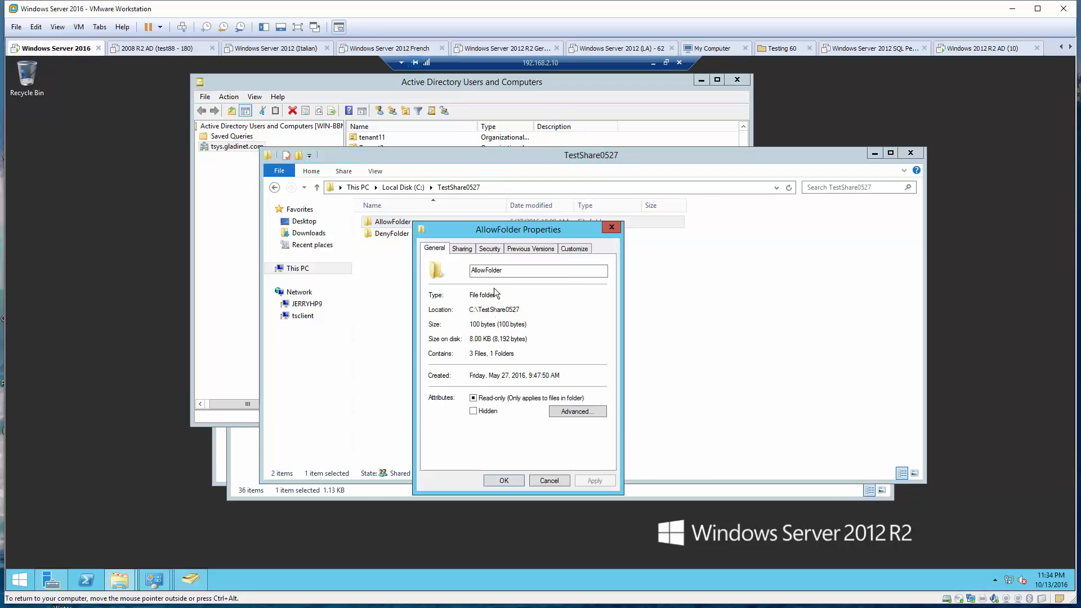
pyautogui.click(489, 249)
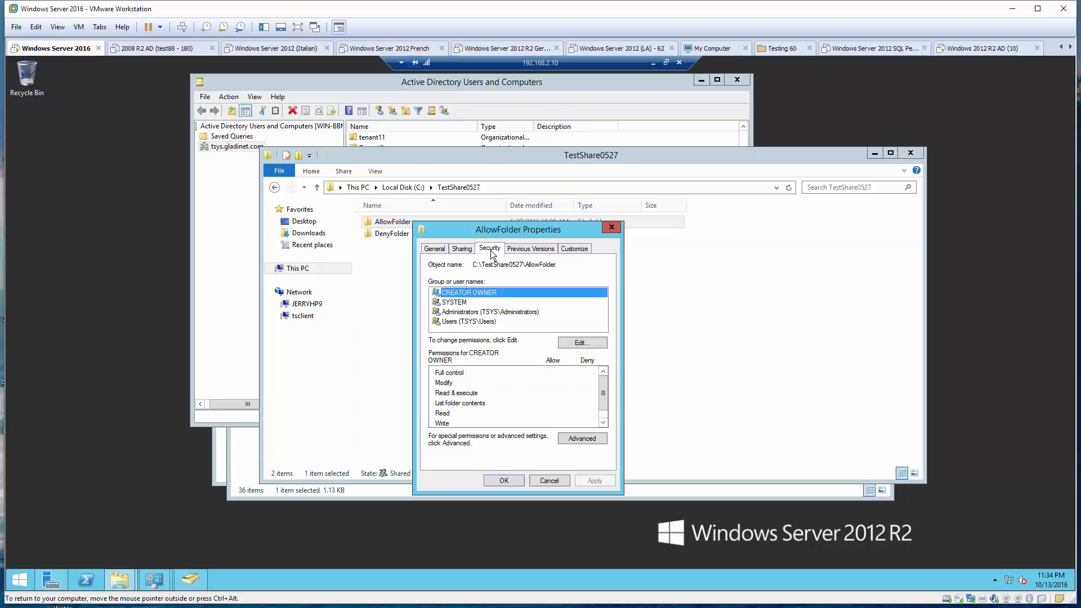
pyautogui.click(549, 481)
# Review DenyFolder's Security permissions, showing the test user denied everything
pyautogui.click(397, 235)
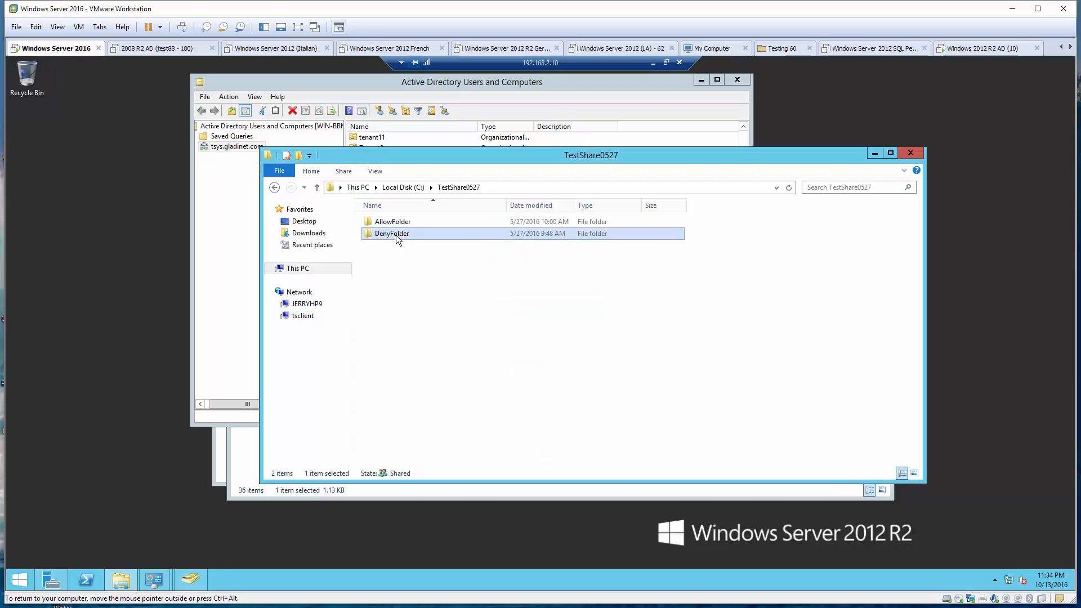
pyautogui.rightClick(397, 236)
pyautogui.click(454, 402)
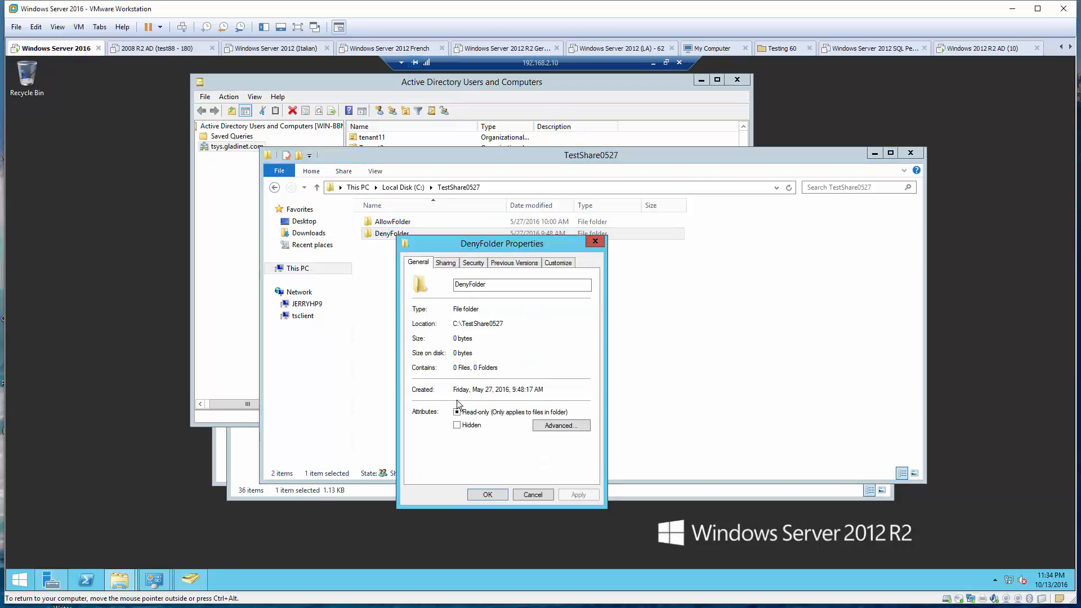
pyautogui.click(472, 264)
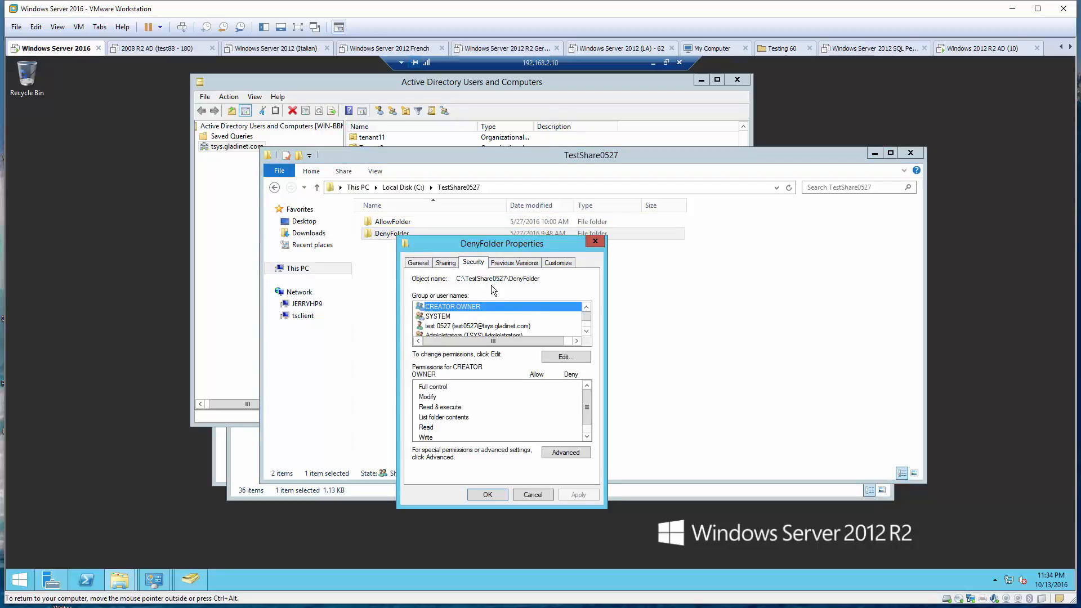
pyautogui.scroll(-1, 496, 319)
pyautogui.scroll(1, 495, 306)
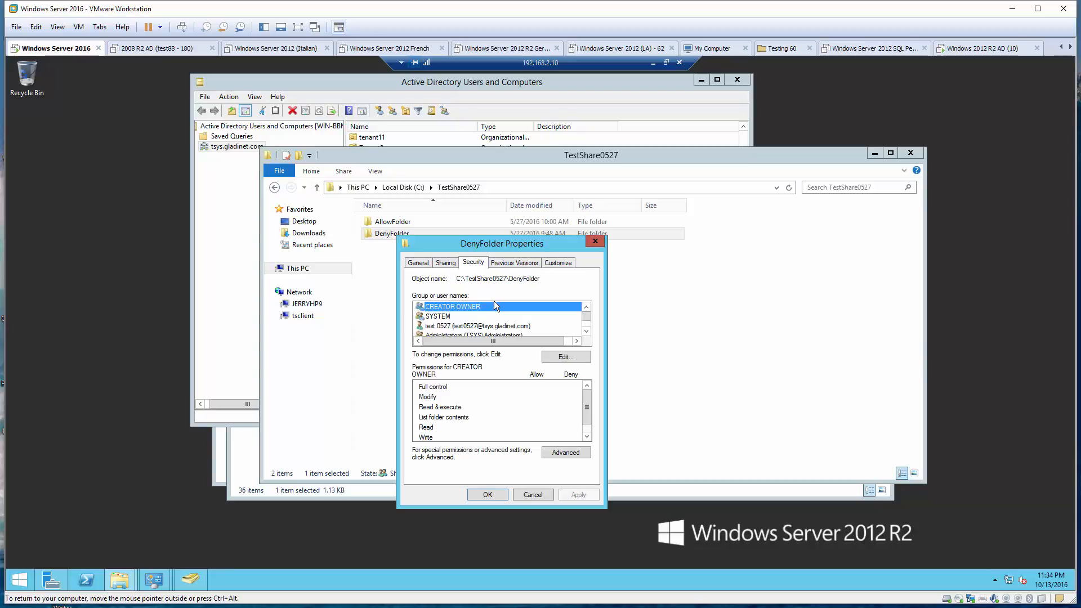
pyautogui.click(470, 327)
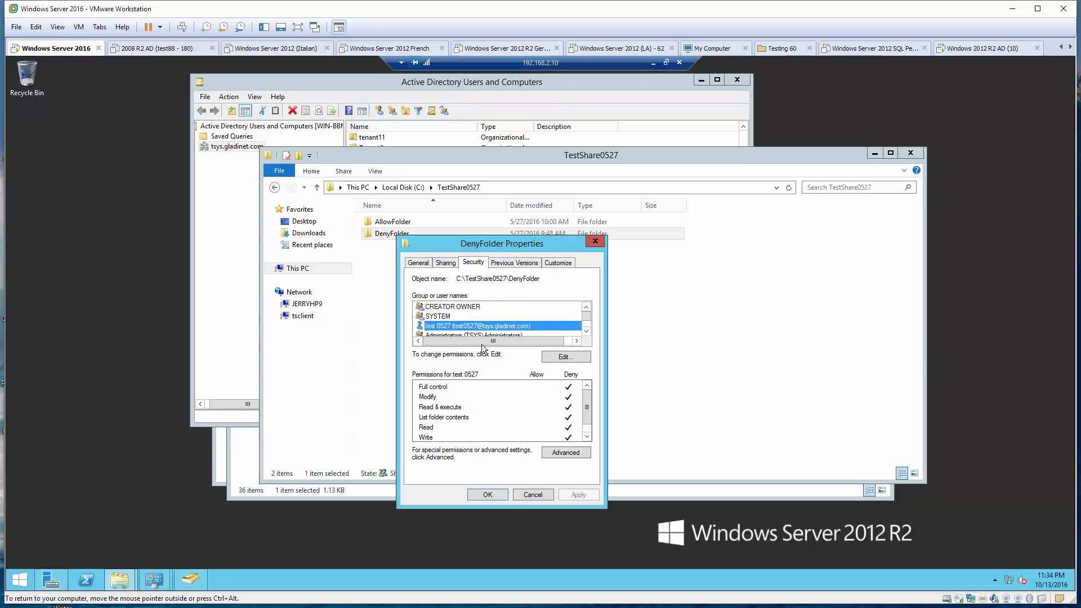
pyautogui.click(533, 494)
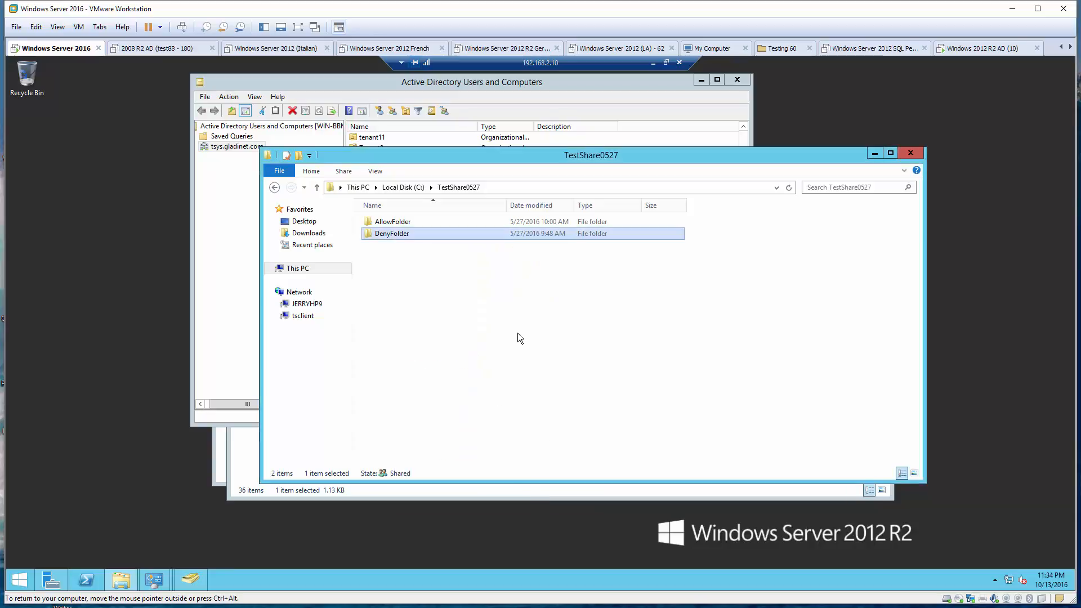
# From Local Disk (C:), open TestShareFolder and review John_Allowed's Security permissions
pyautogui.click(399, 188)
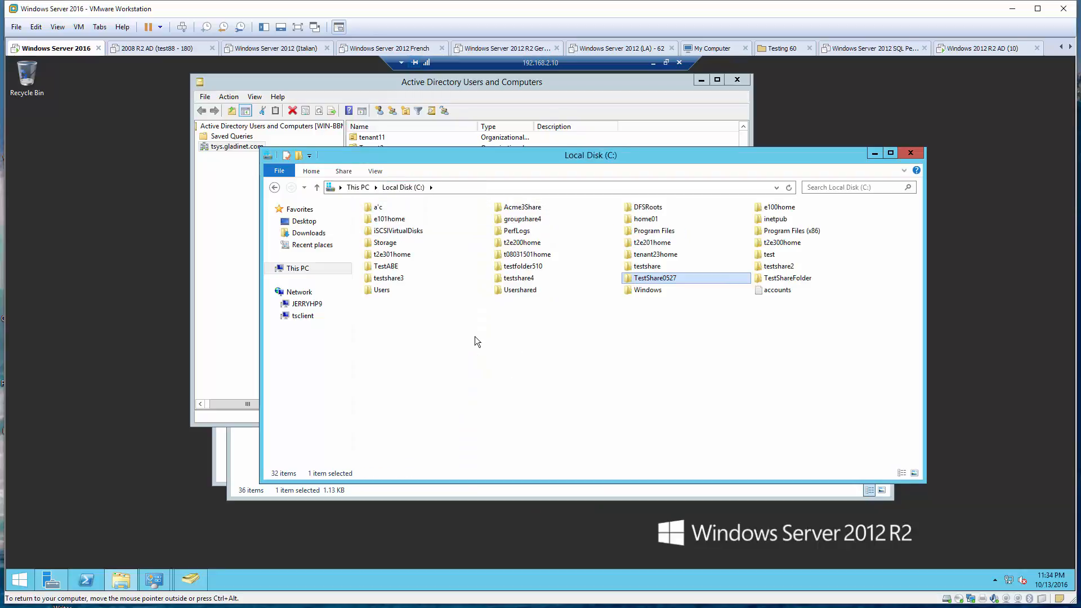
pyautogui.doubleClick(793, 279)
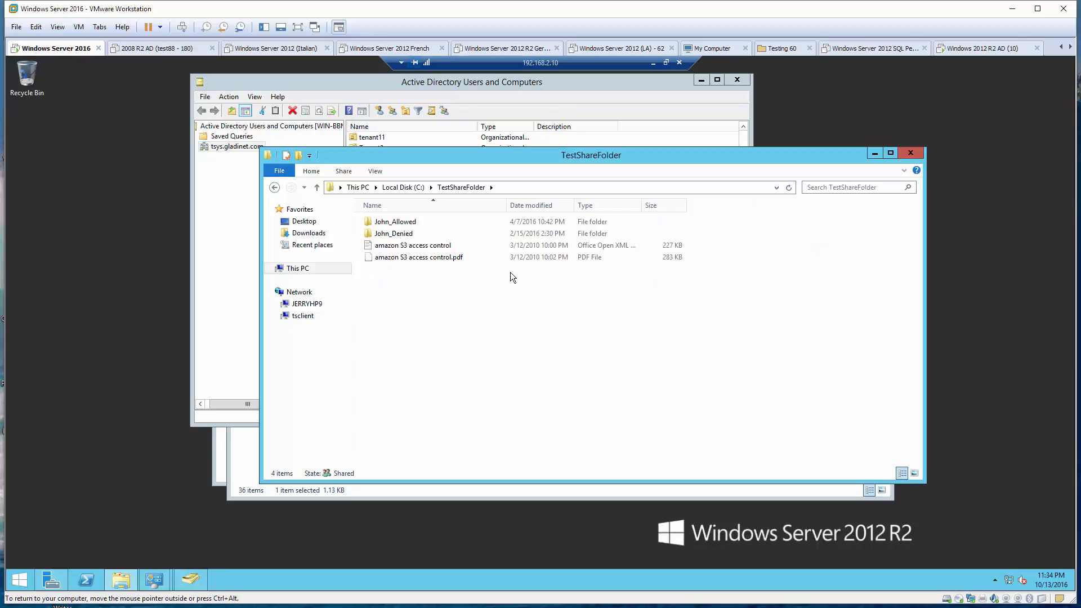
pyautogui.rightClick(413, 223)
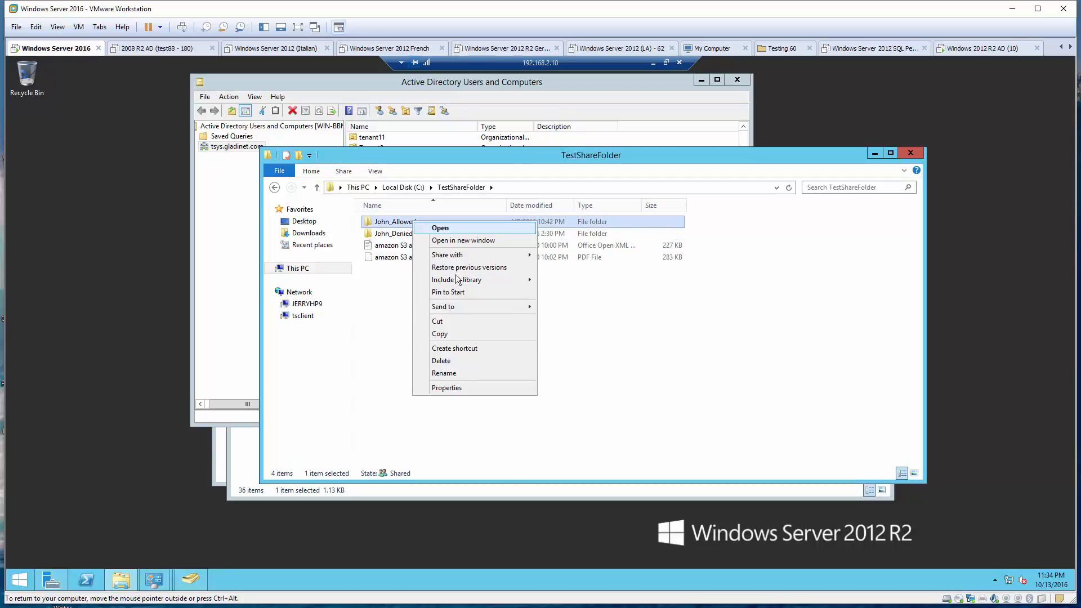
pyautogui.click(457, 389)
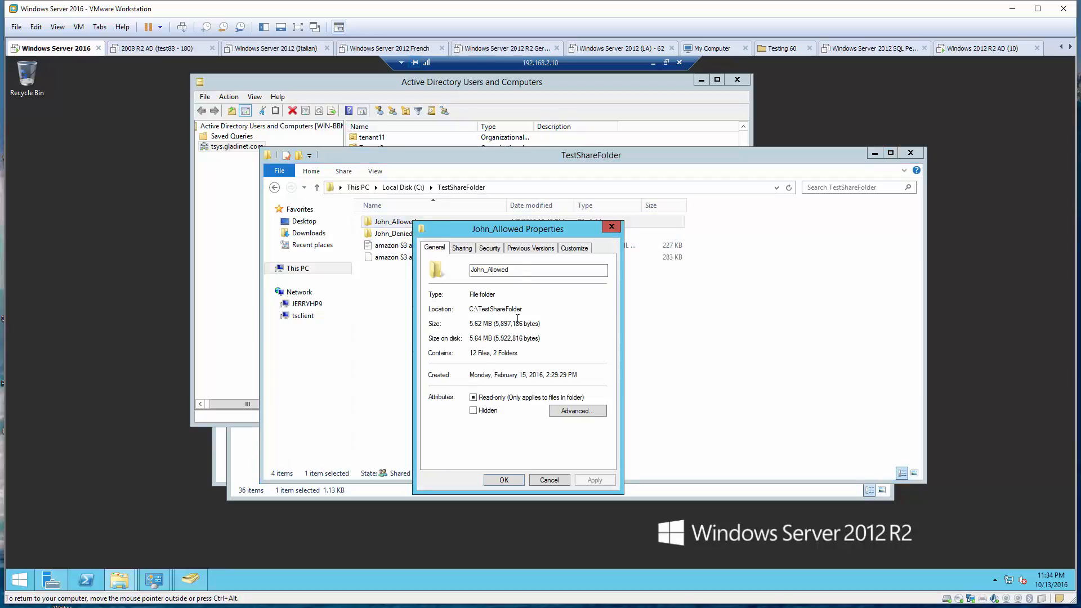
pyautogui.click(489, 248)
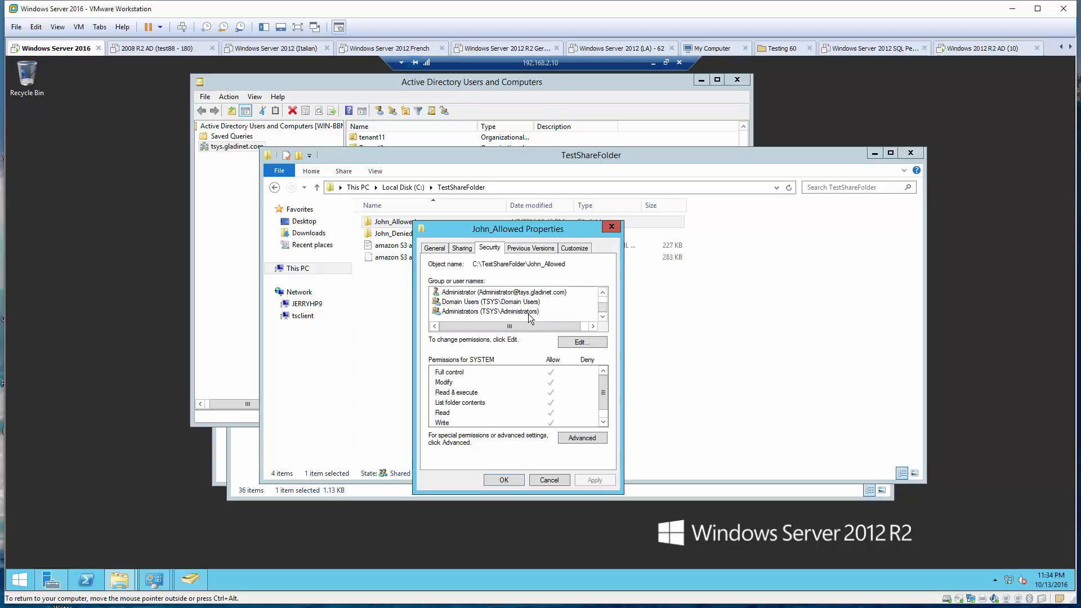
pyautogui.click(549, 479)
# Check John_Denied's Security tab, where the AD user is denied every permission
pyautogui.click(408, 235)
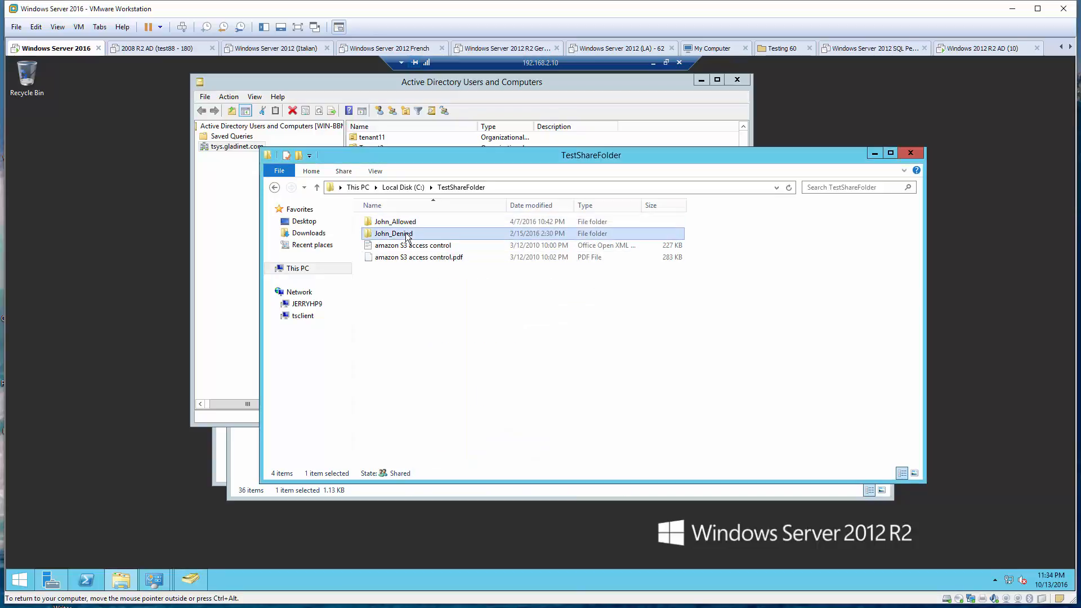
pyautogui.rightClick(408, 236)
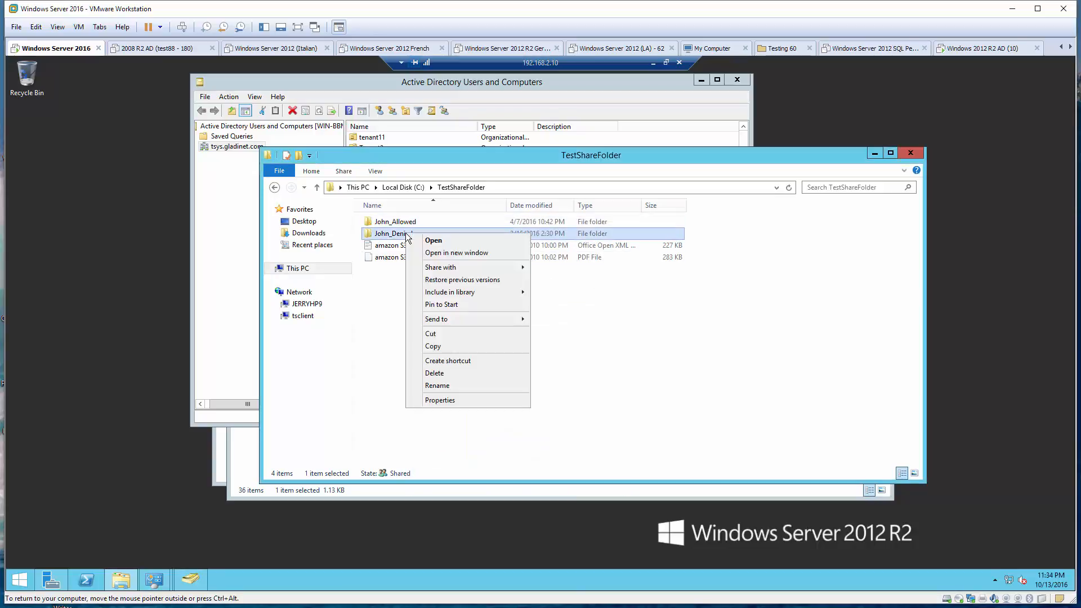
pyautogui.click(452, 400)
pyautogui.click(487, 263)
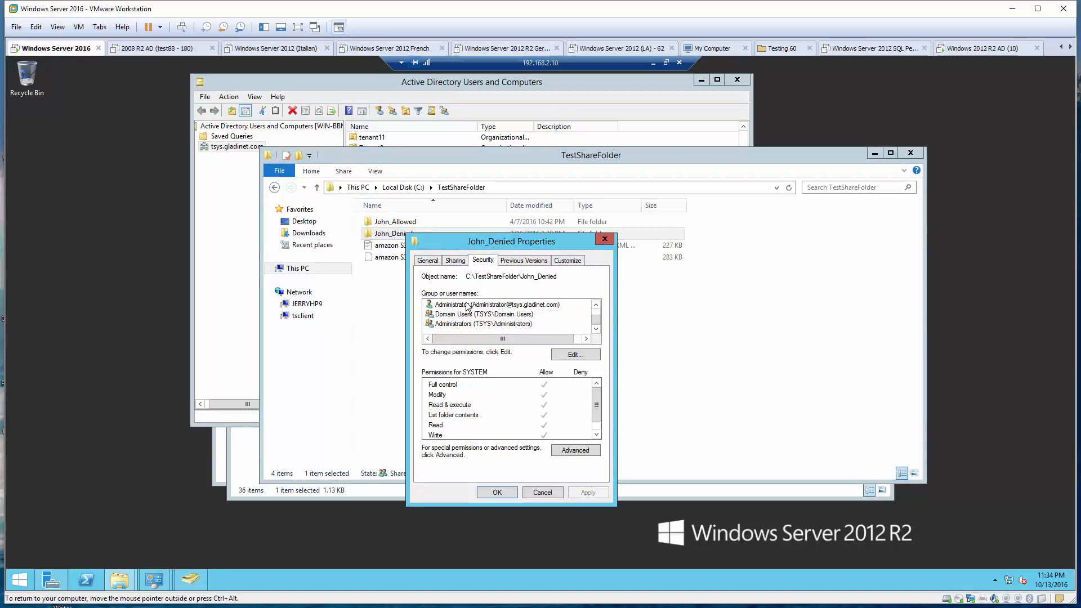
pyautogui.click(467, 314)
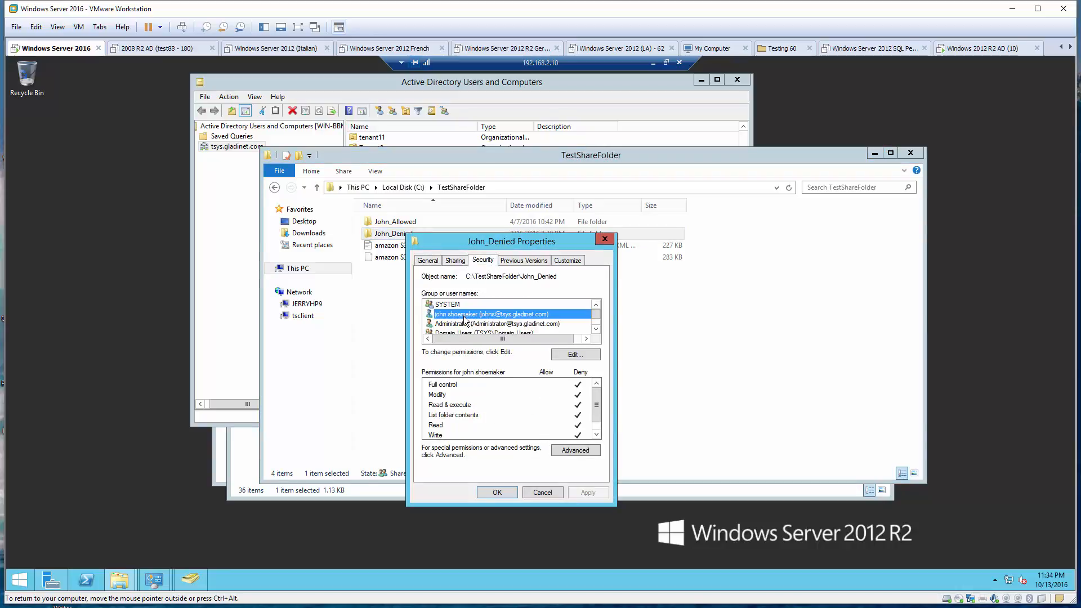
pyautogui.click(548, 494)
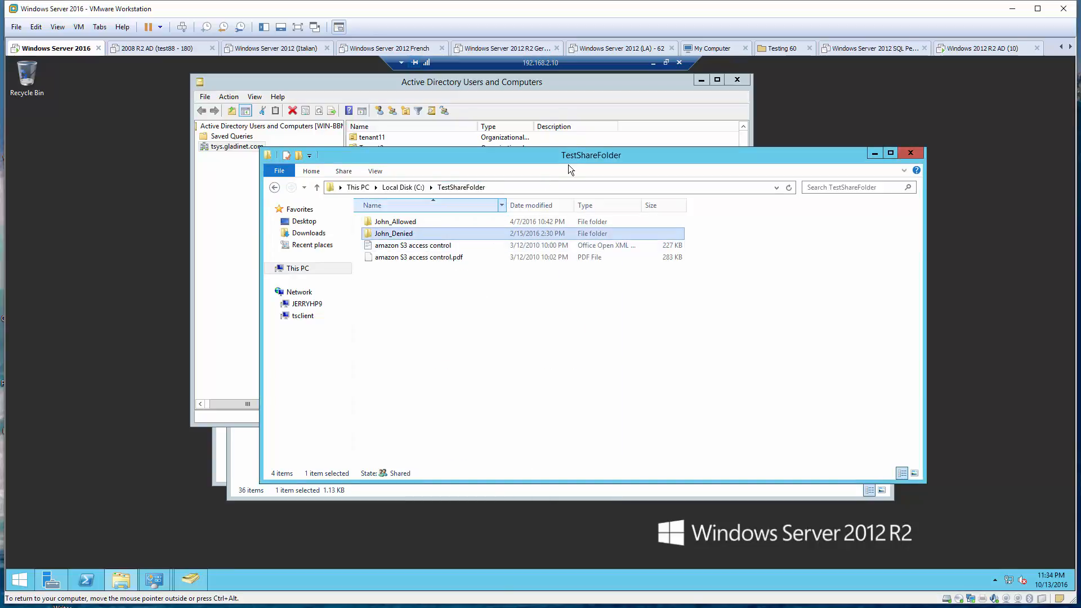
# Under Collaboration > Team Folders, begin a new team folder and expand Local Area Network file servers
pyautogui.click(653, 63)
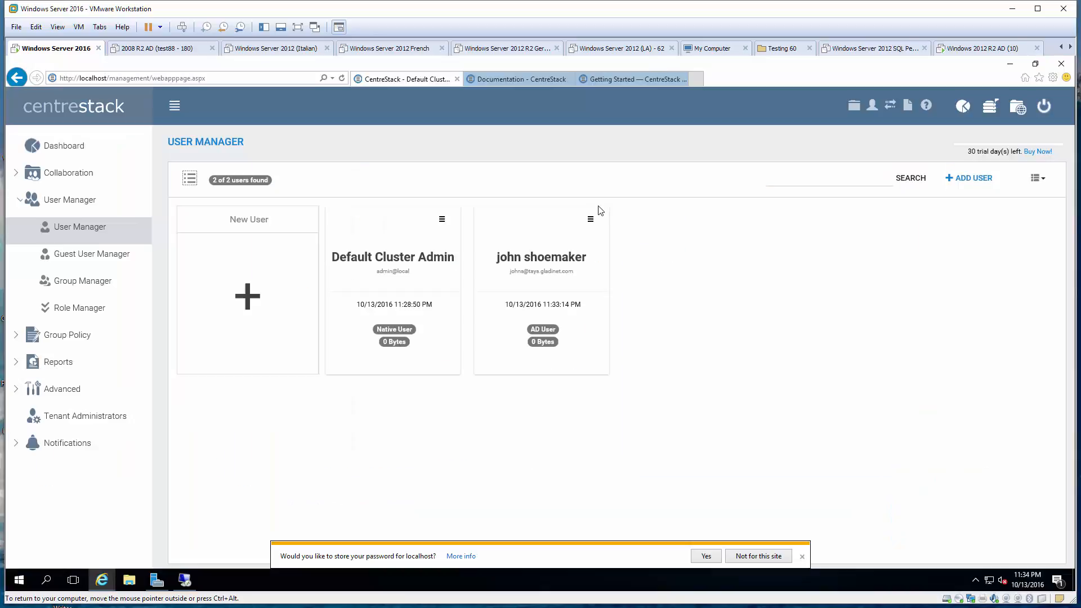
pyautogui.click(69, 172)
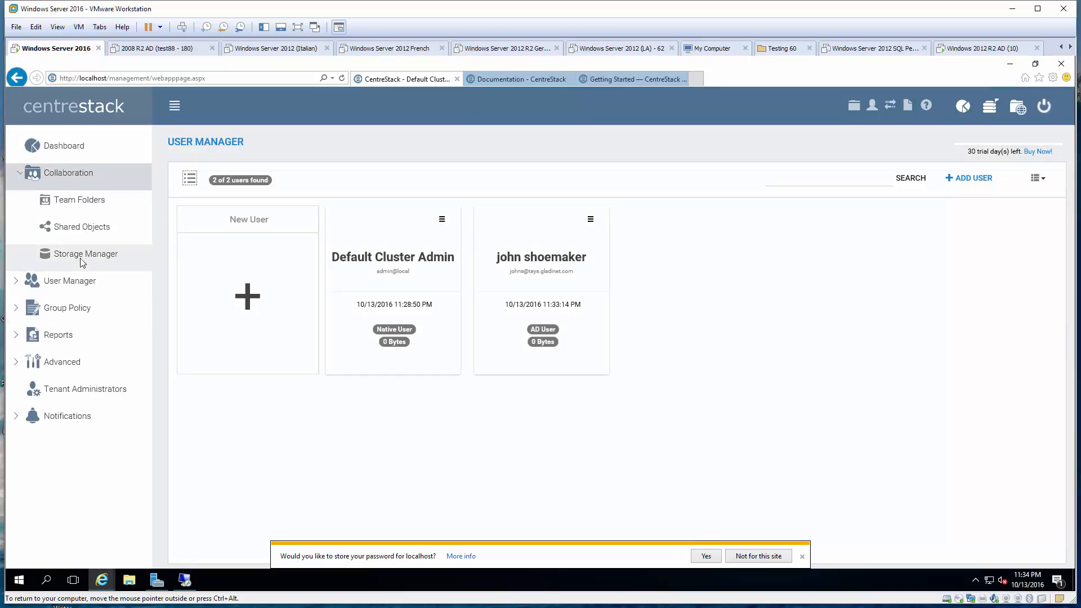
pyautogui.click(81, 201)
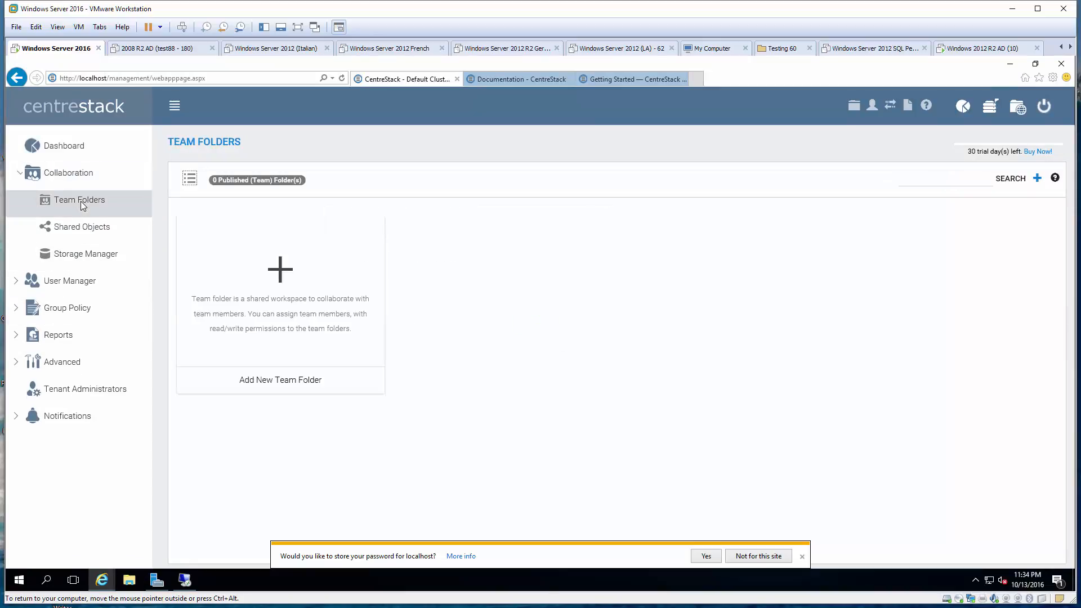
pyautogui.click(283, 272)
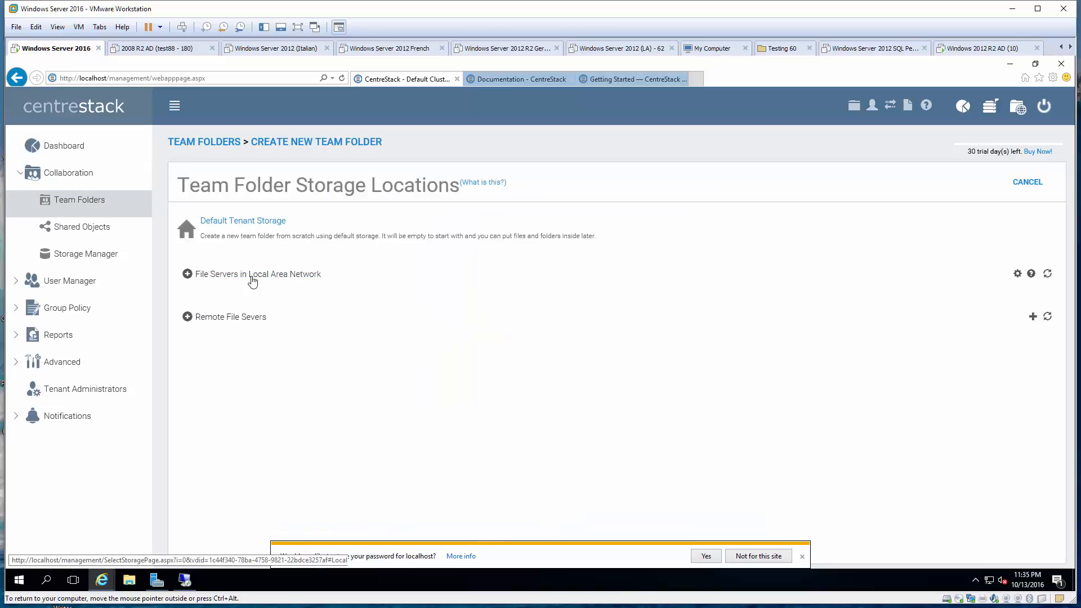
pyautogui.click(252, 274)
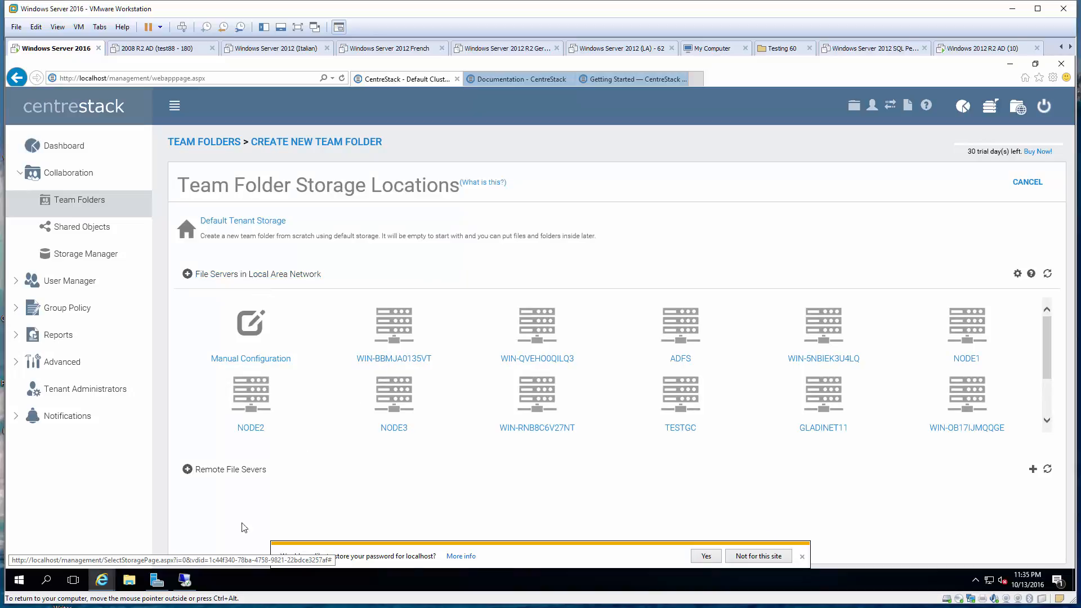
pyautogui.click(192, 580)
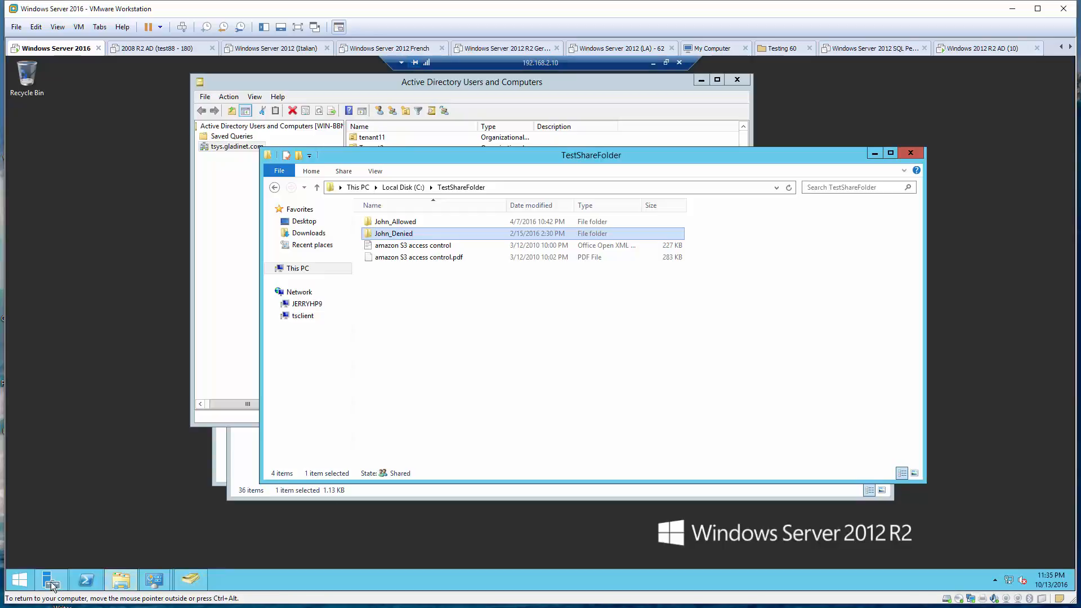
# Run hostname in an admin Command Prompt, revealing WIN-BBMJA0135VT, then go back to CentreStack
pyautogui.rightClick(15, 581)
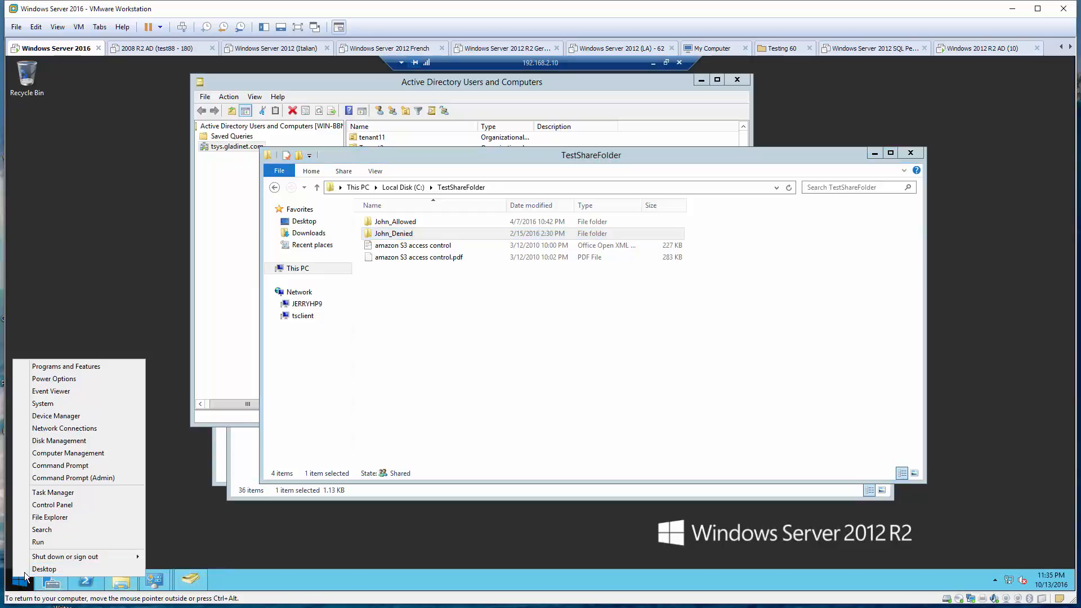
pyautogui.click(77, 475)
pyautogui.write('hostname')
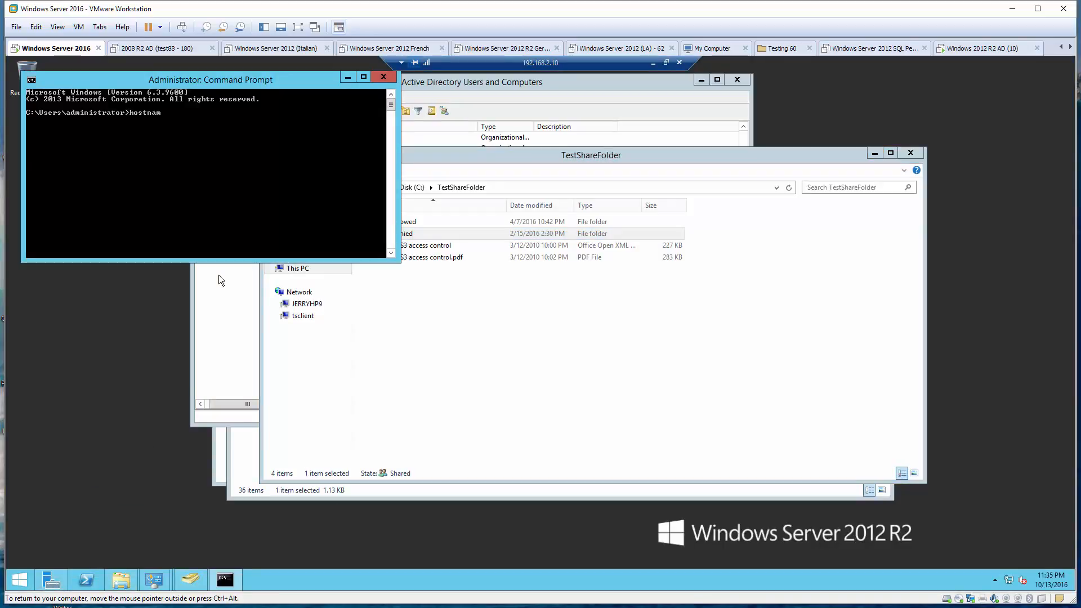
pyautogui.press('Return')
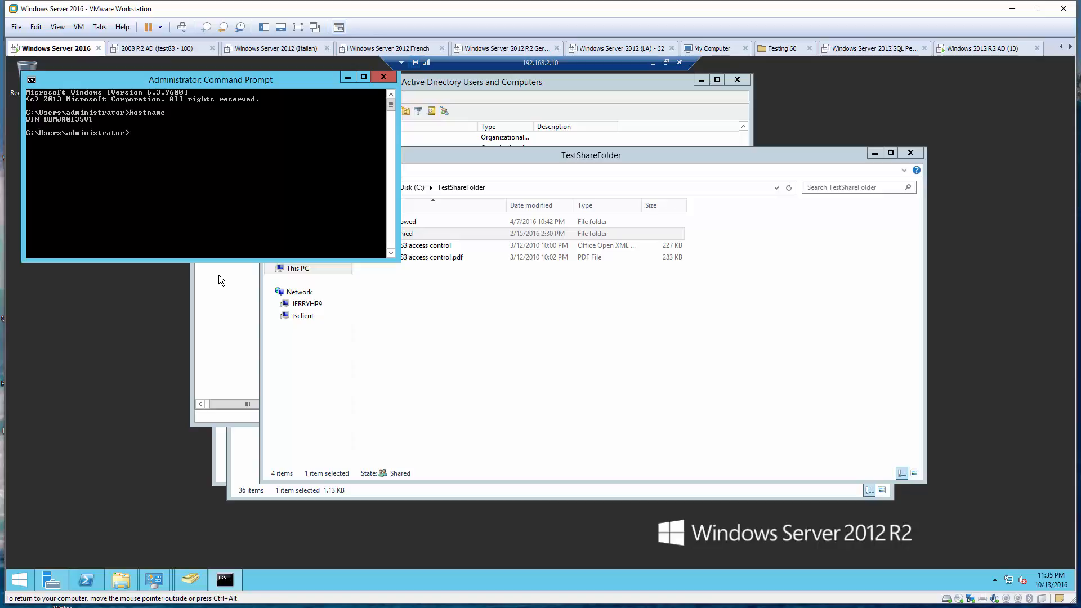
pyautogui.click(348, 77)
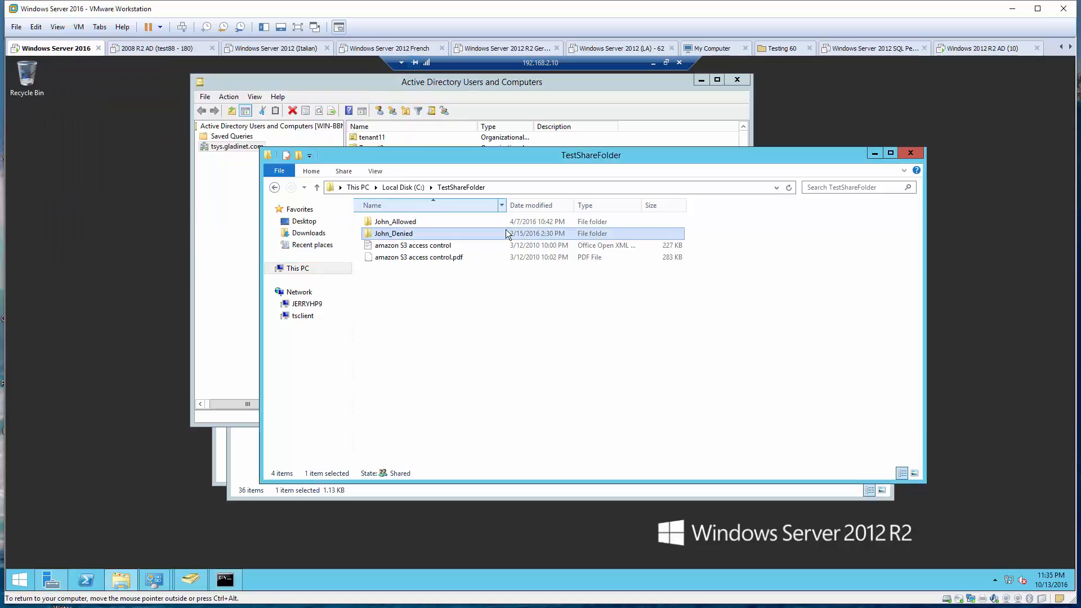
pyautogui.click(652, 63)
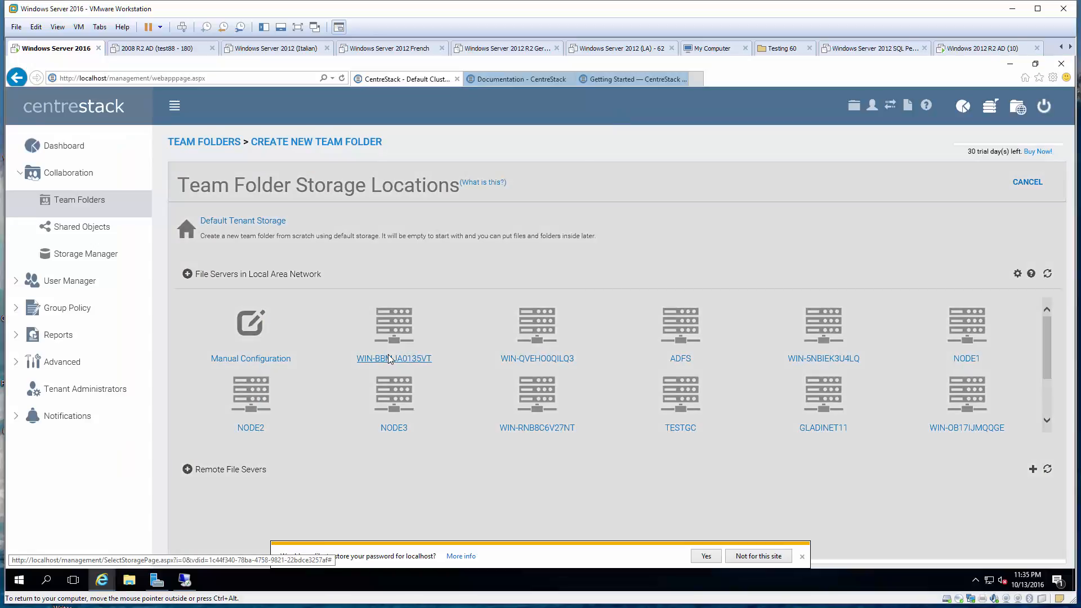
# Try importing TestShareFolder from WIN-BBMJA0135VT as tsys\administrator, then cancel after the connection error
pyautogui.click(390, 359)
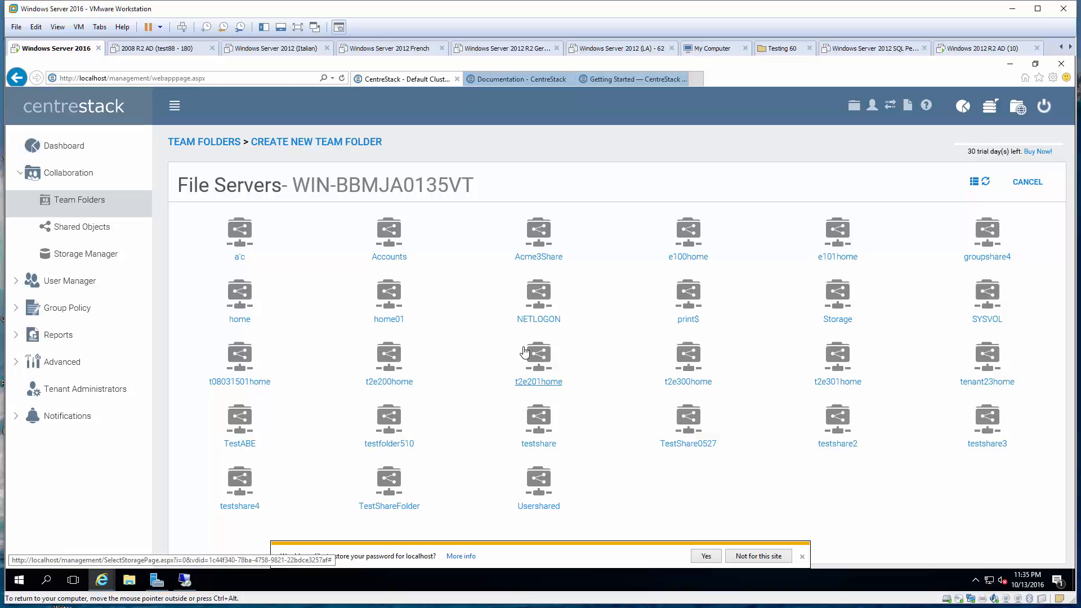
pyautogui.click(395, 507)
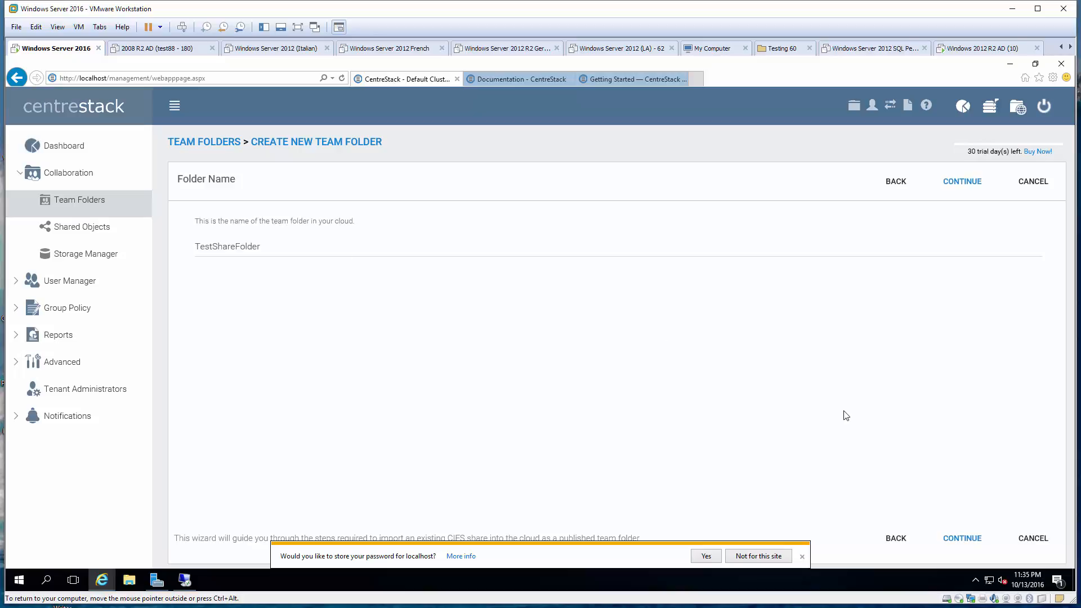
pyautogui.click(964, 539)
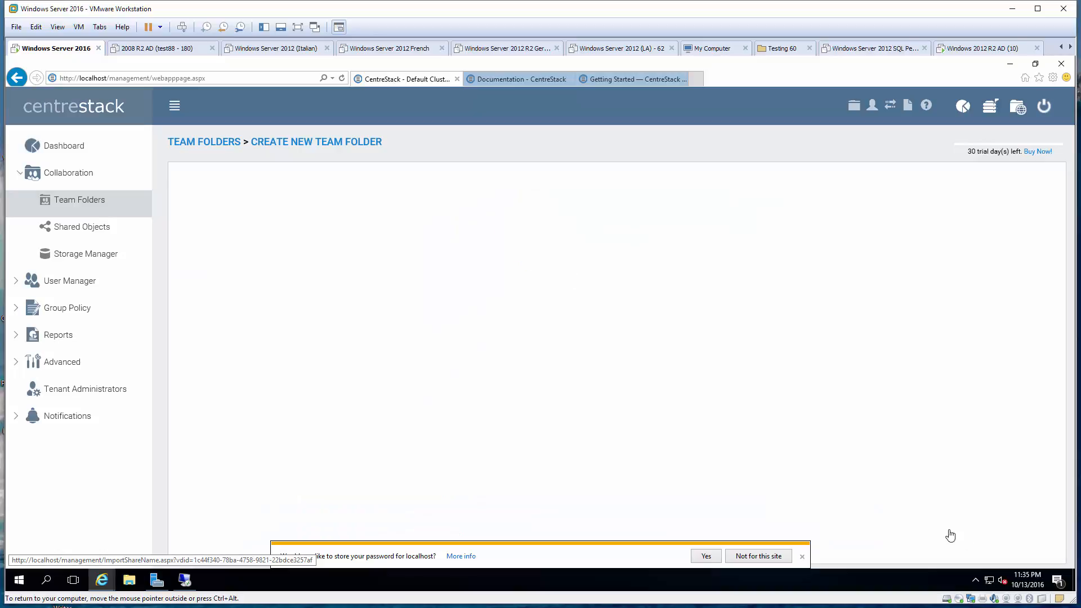
pyautogui.click(268, 257)
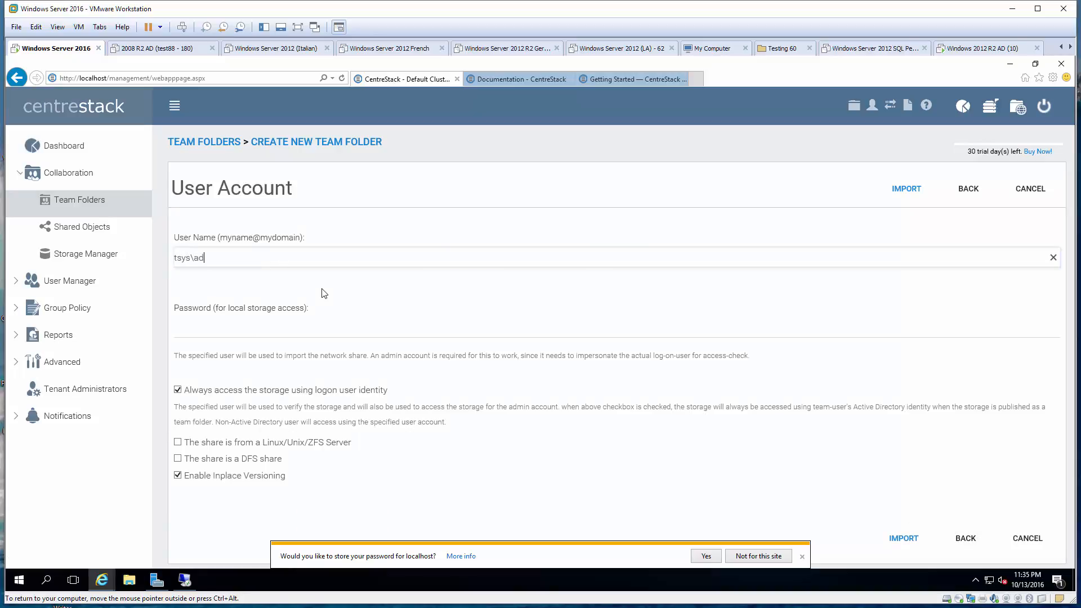
pyautogui.write('tsys\\administrator')
pyautogui.press('Tab')
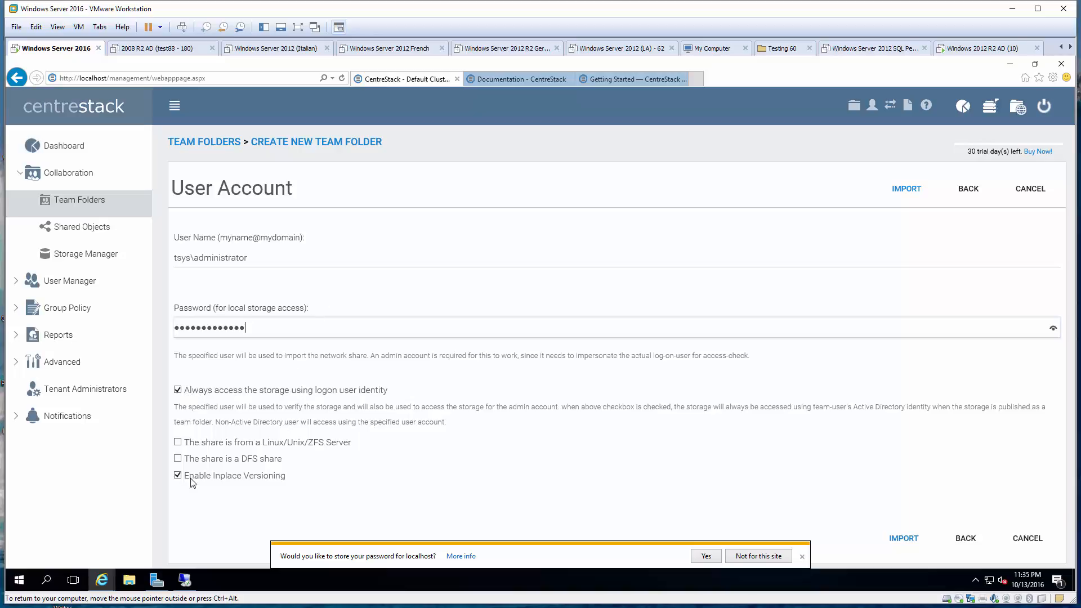
pyautogui.click(801, 556)
pyautogui.click(912, 542)
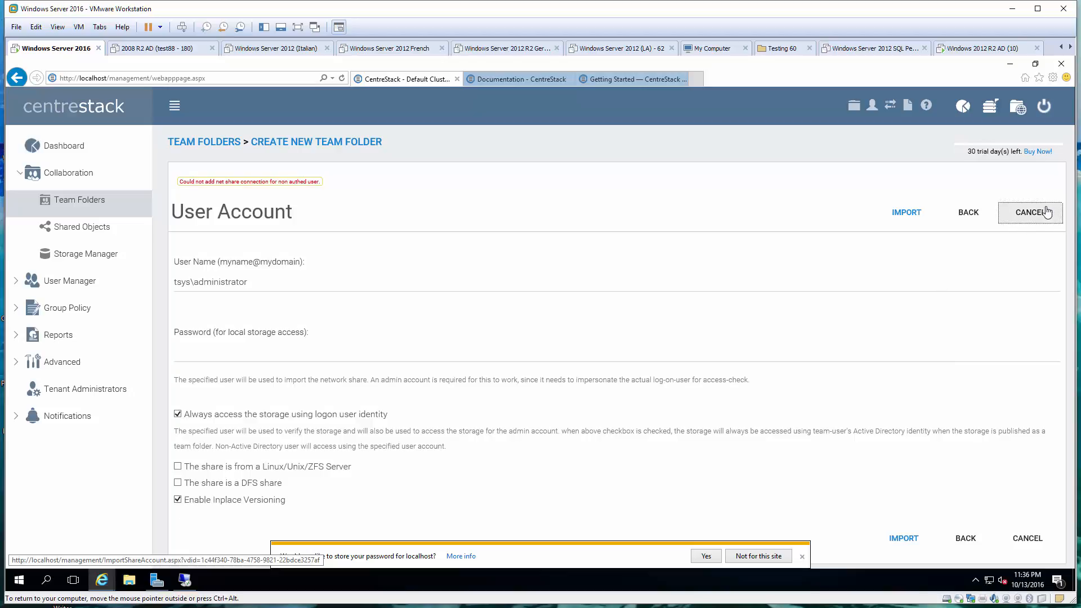
pyautogui.click(1030, 212)
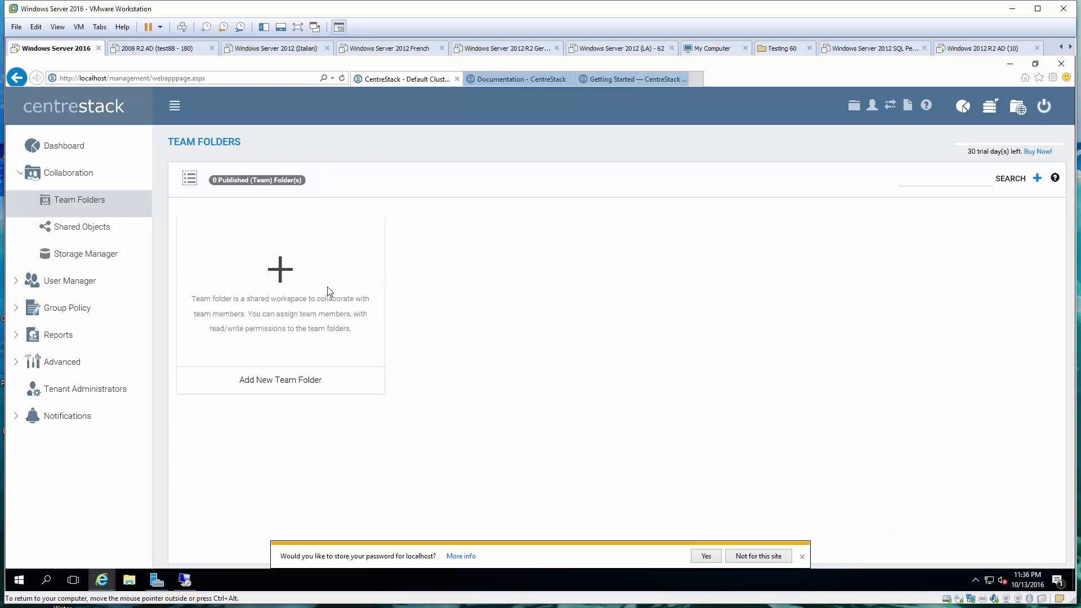
# Start a manual team folder named TestShareFolder with share path \\192.168.2.10\TestShareFolder
pyautogui.click(280, 268)
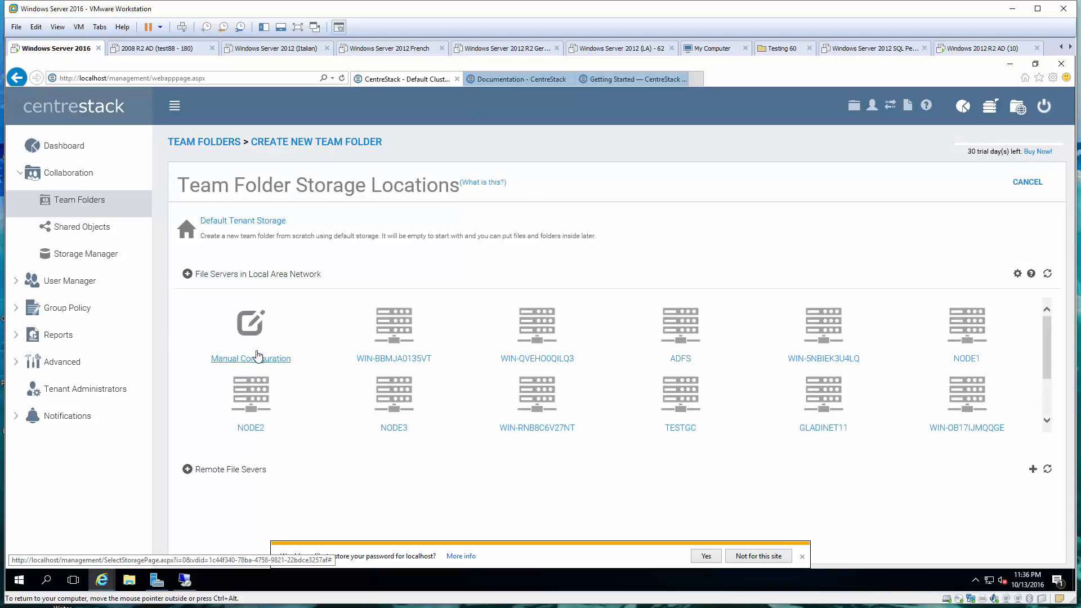
pyautogui.click(258, 355)
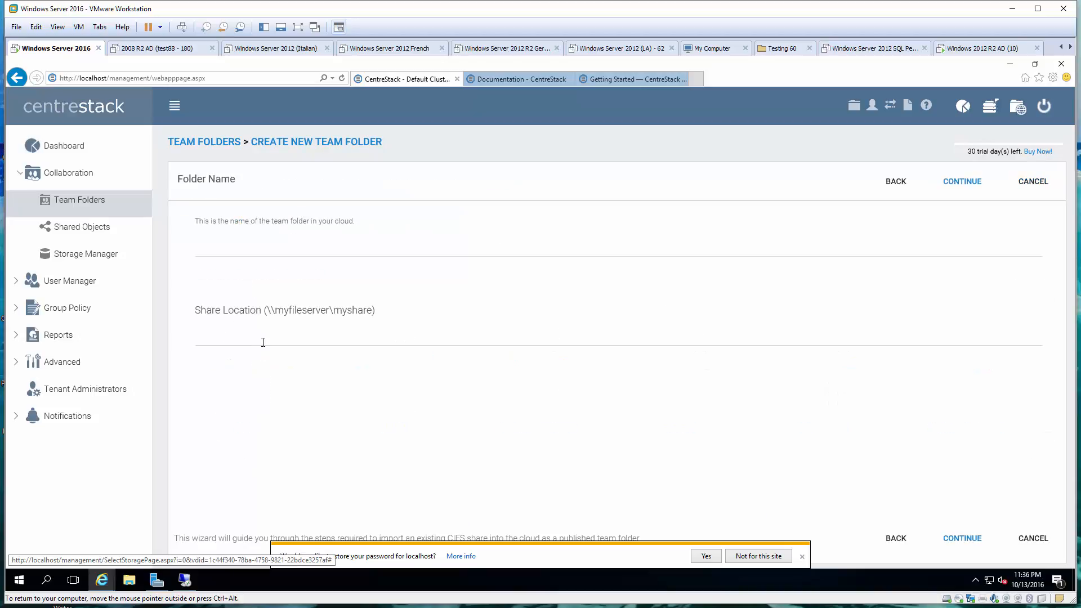
pyautogui.click(263, 245)
pyautogui.write('TestShareFolder')
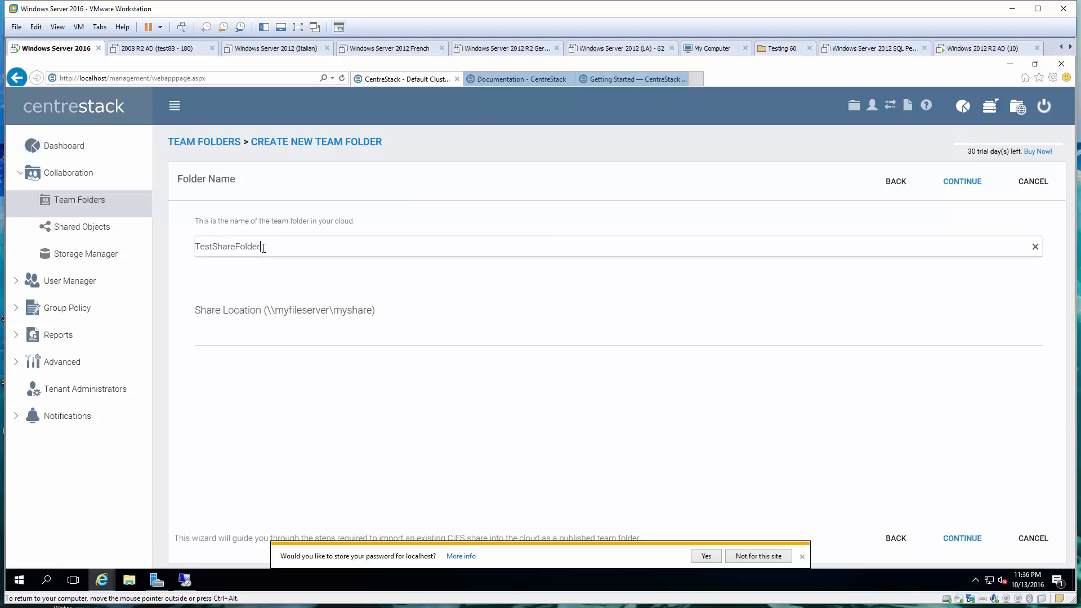
pyautogui.click(227, 337)
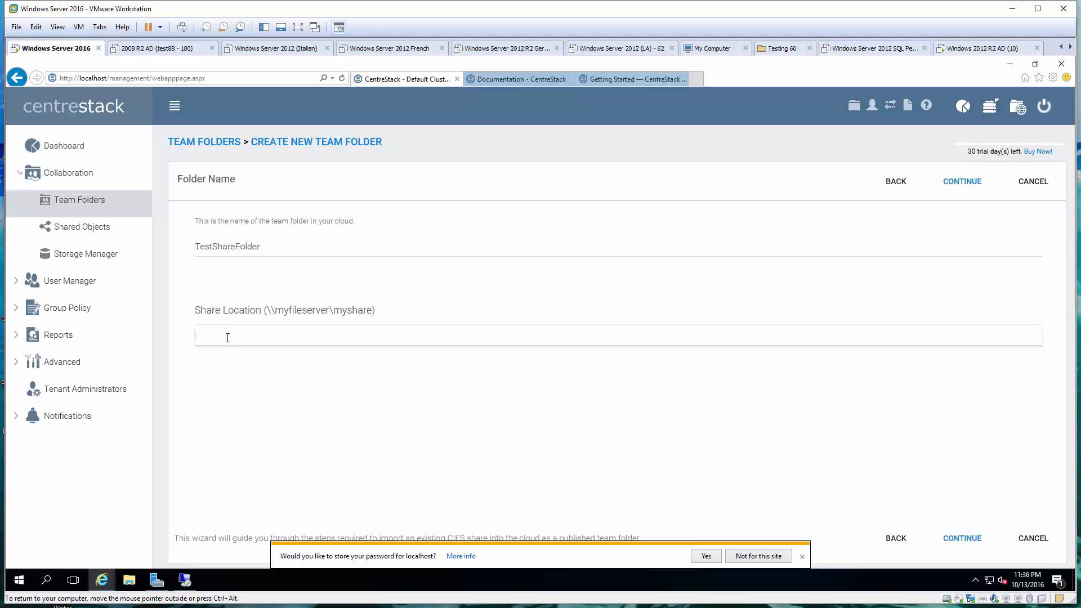
pyautogui.write('\\\\192.168.2.10\\TestShareFolder')
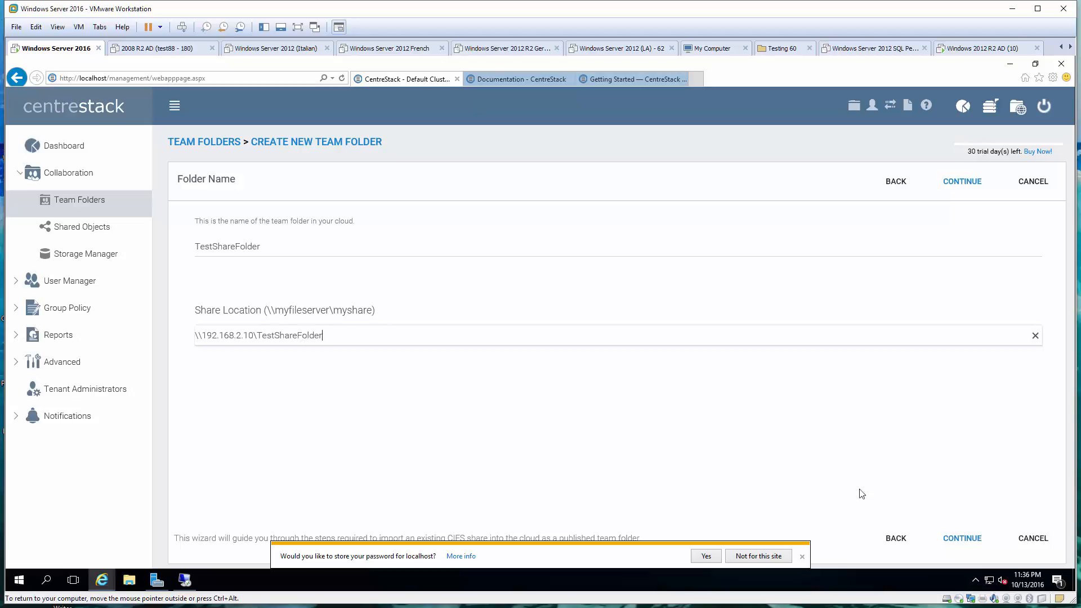
# Enter tsys\administrator and its password as the access account, then import the share
pyautogui.click(961, 538)
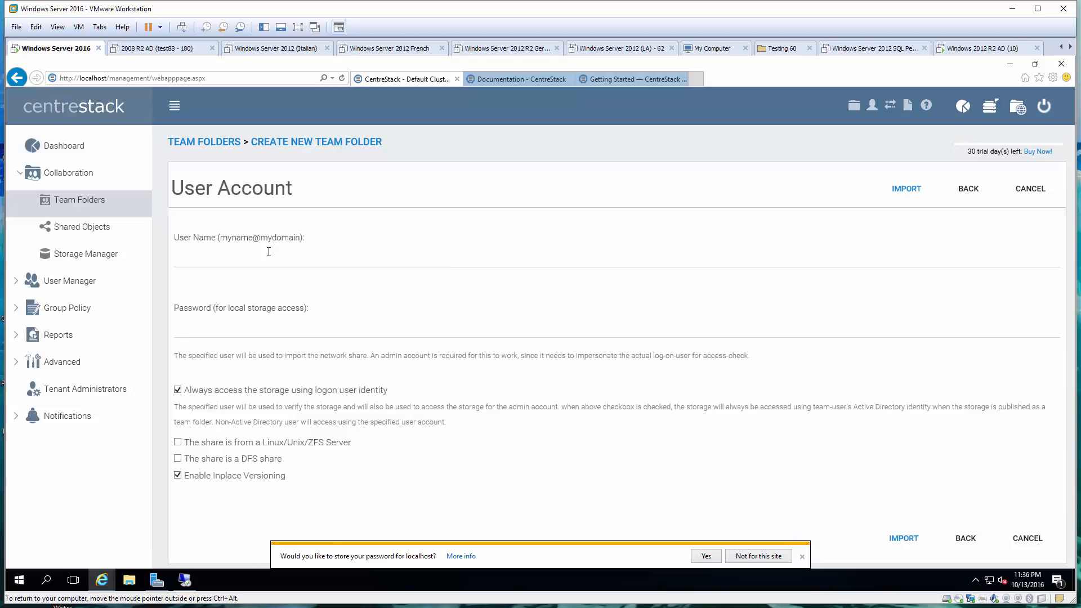
pyautogui.click(254, 257)
pyautogui.write('tsys\\ad')
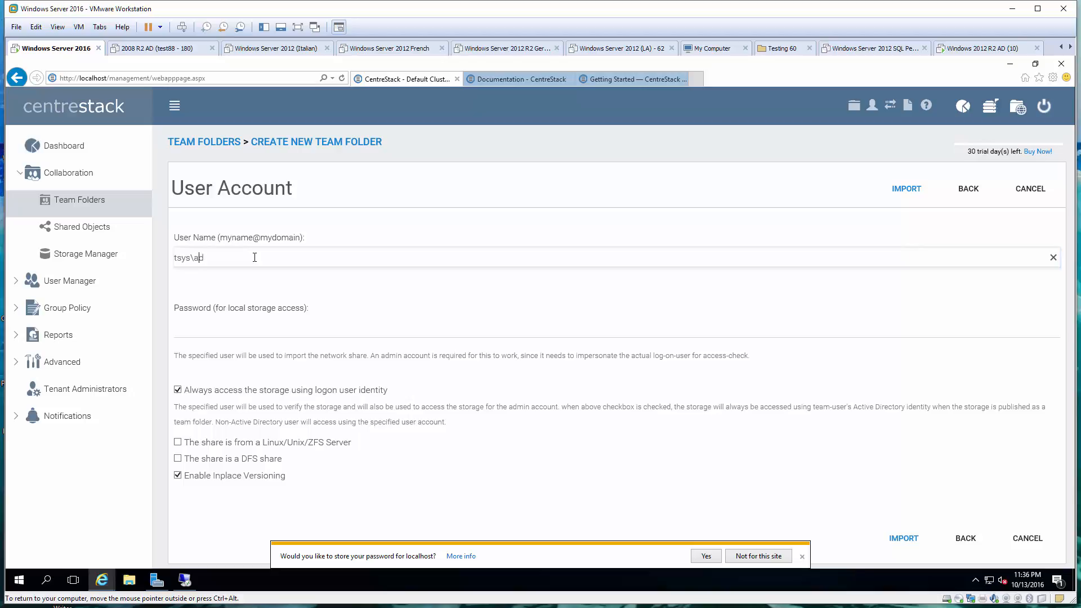
pyautogui.write('ministrator')
pyautogui.press('Tab')
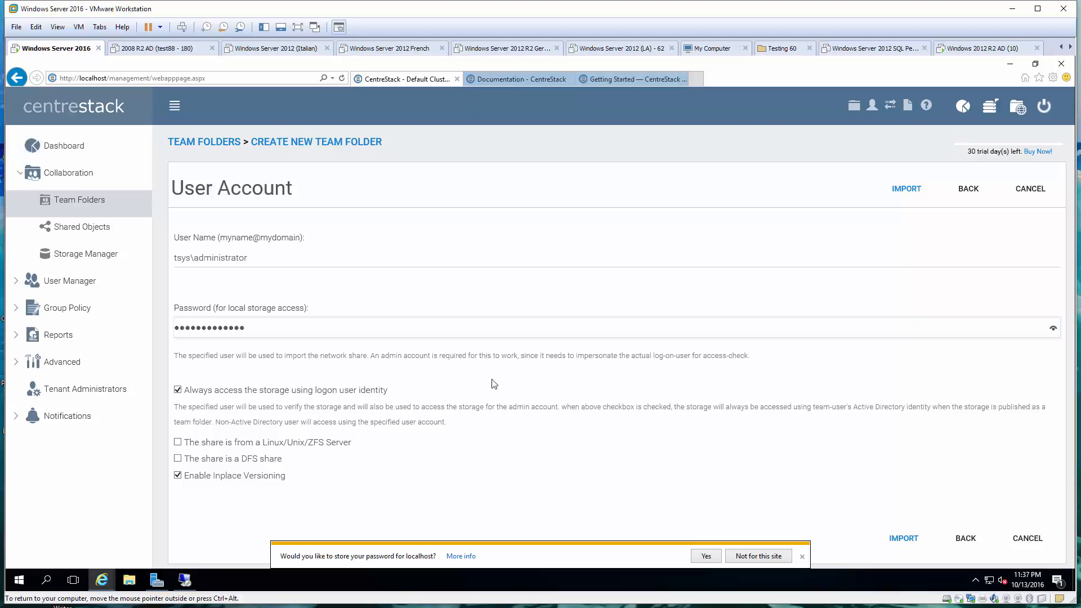
pyautogui.click(905, 539)
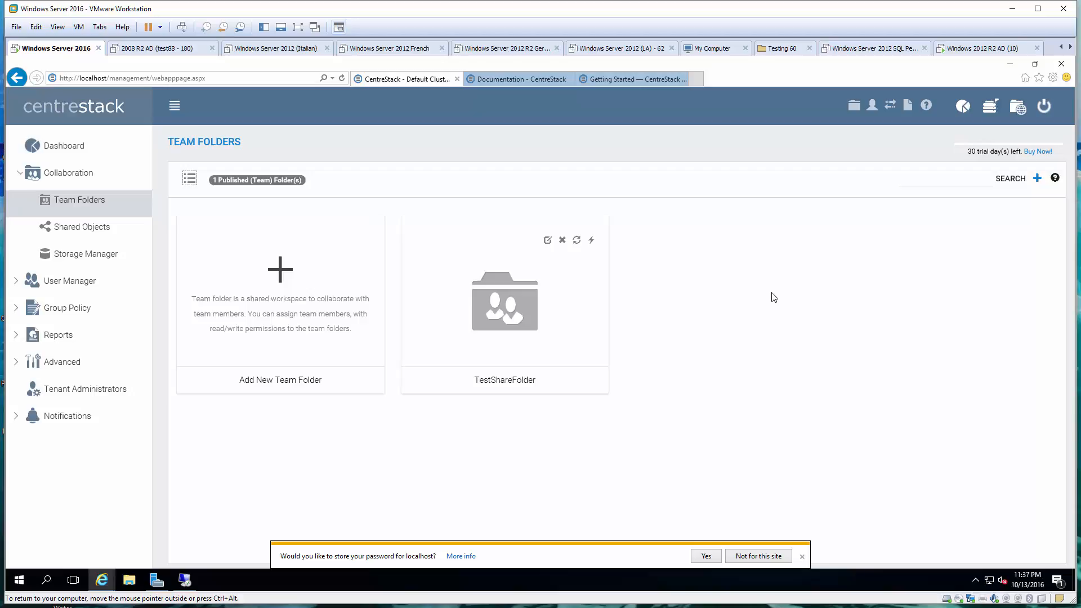
pyautogui.click(1018, 110)
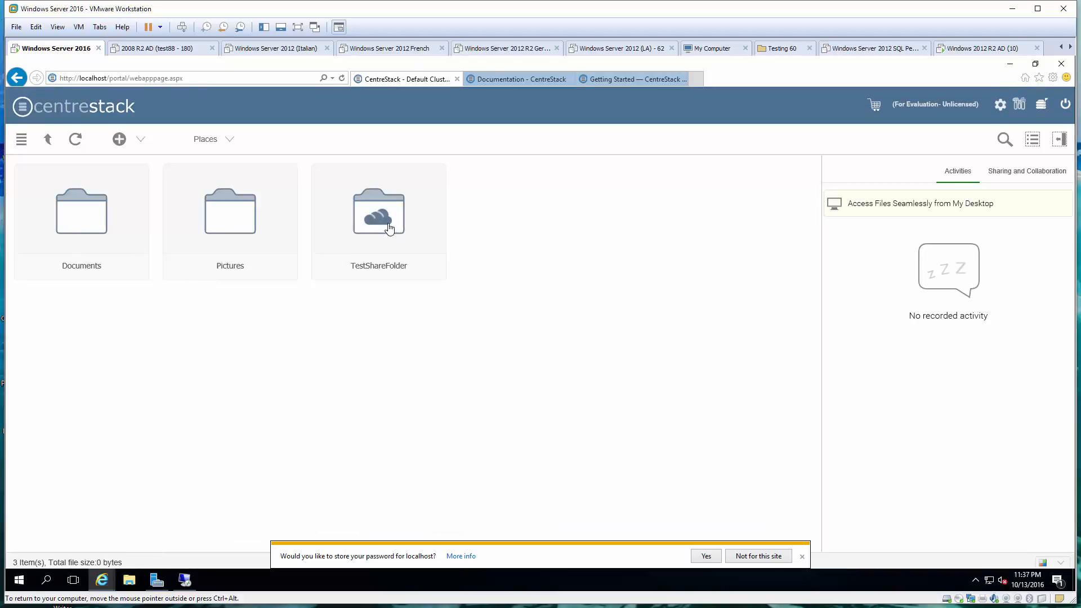
pyautogui.doubleClick(386, 228)
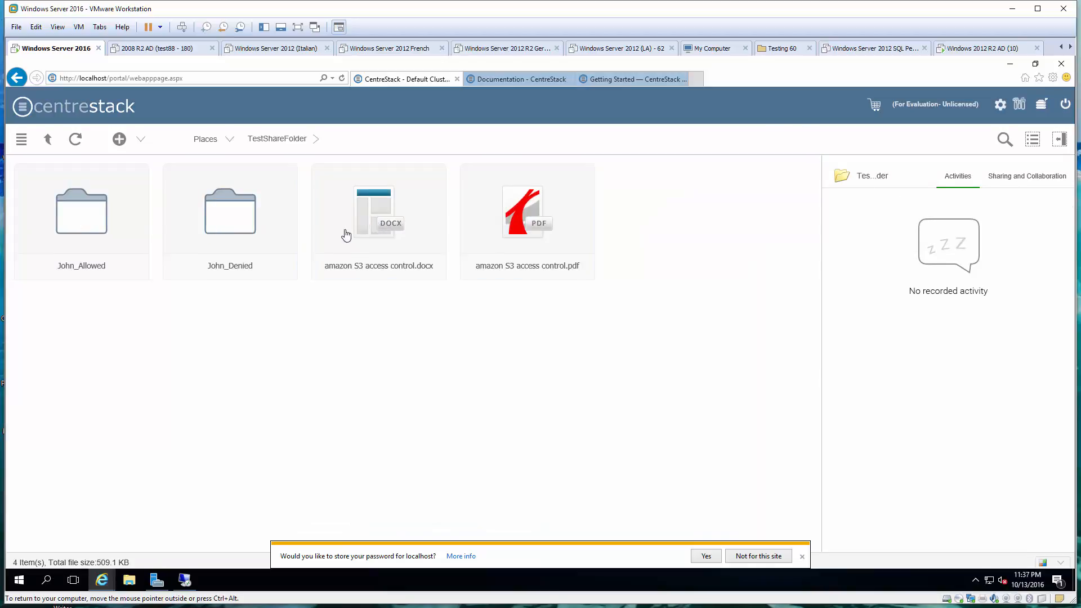
pyautogui.click(1020, 108)
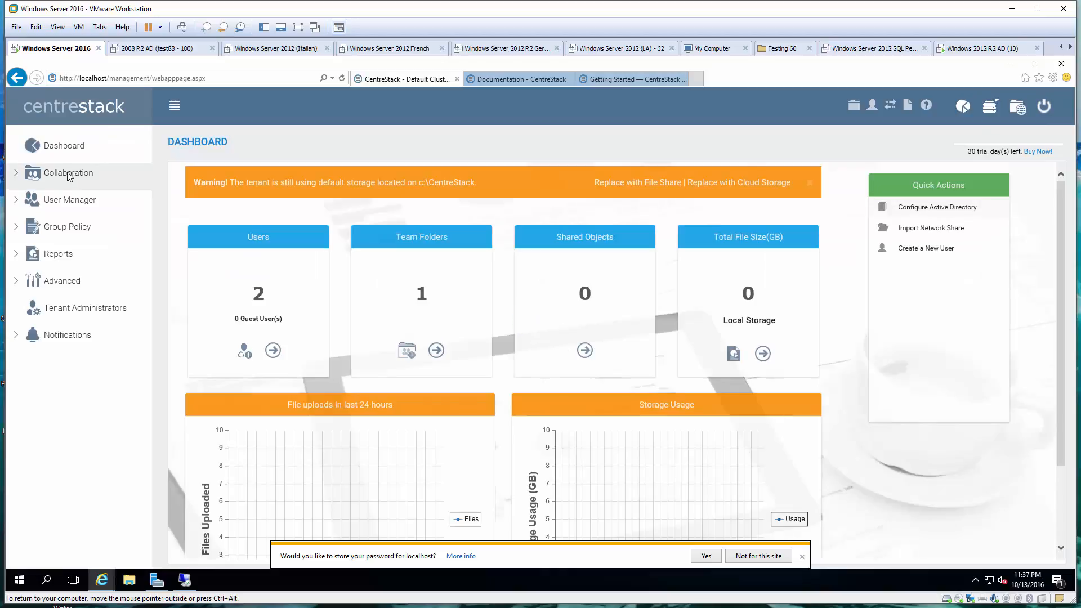
pyautogui.click(72, 175)
pyautogui.click(84, 198)
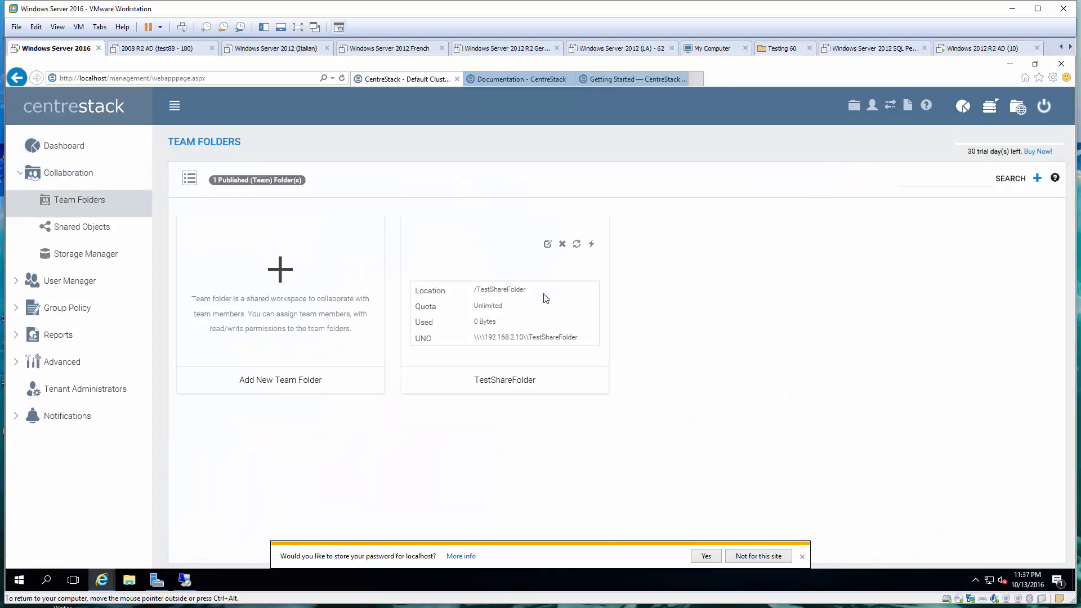
pyautogui.click(549, 242)
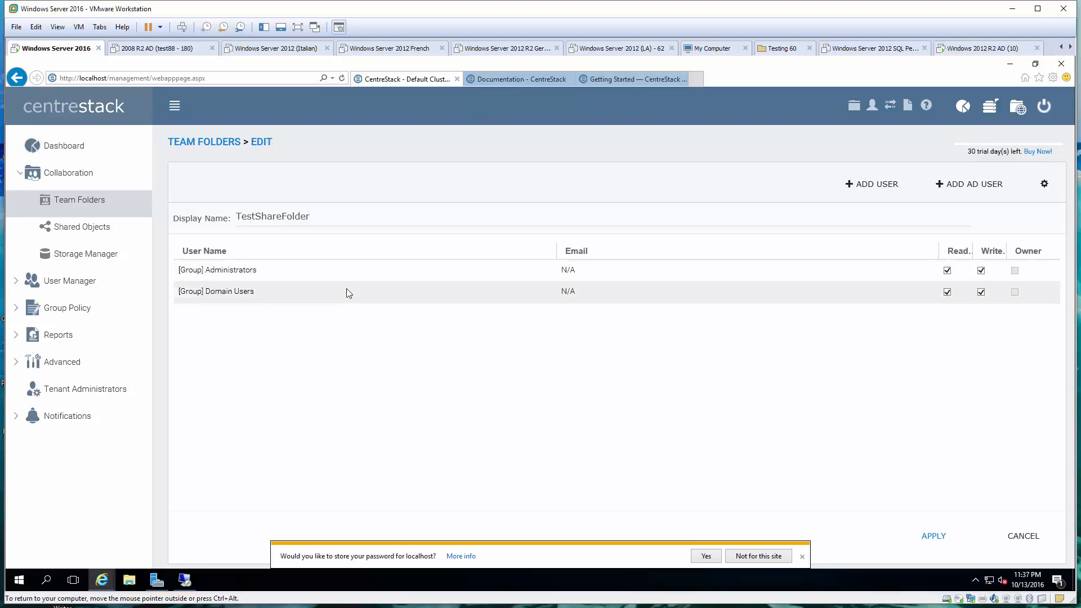
pyautogui.click(1029, 540)
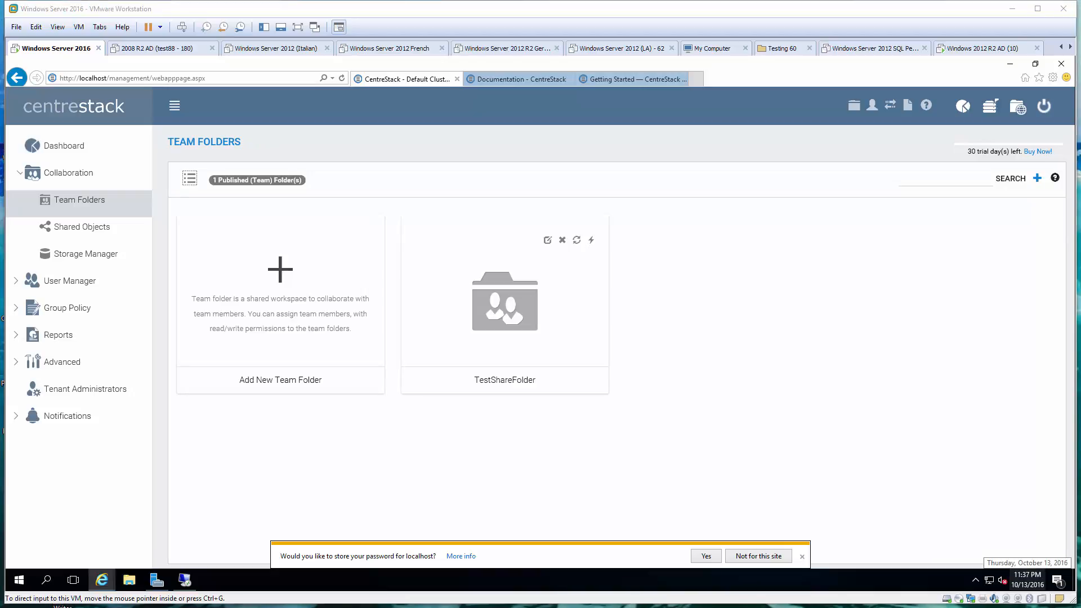
# Run hostname and ipconfig in Command Prompt, select IPv4 address 192.168.2.15, then minimize it
pyautogui.rightClick(16, 582)
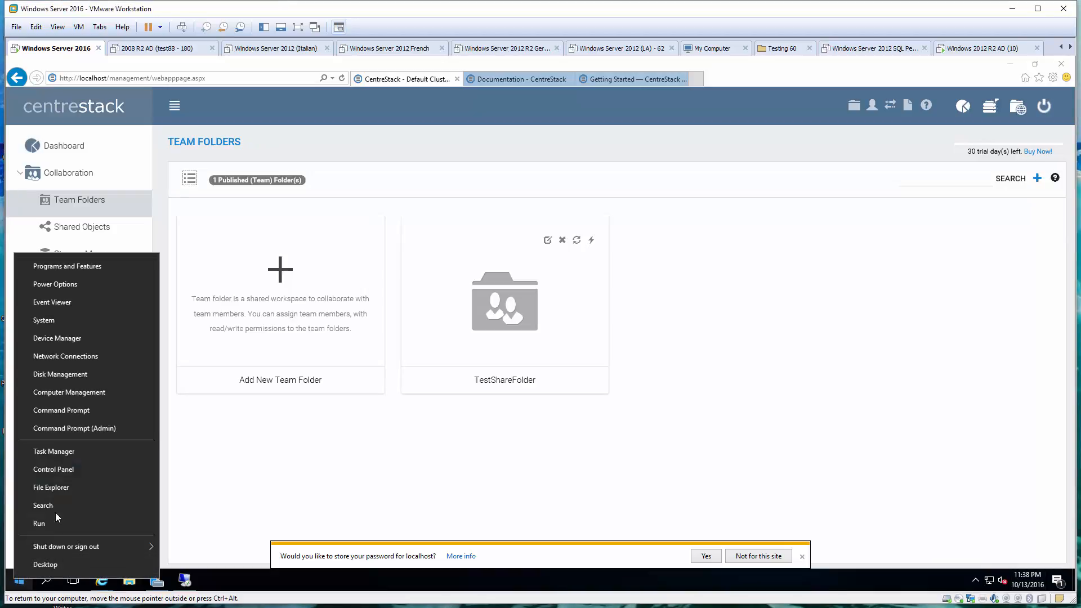
pyautogui.click(79, 416)
pyautogui.write('hostn')
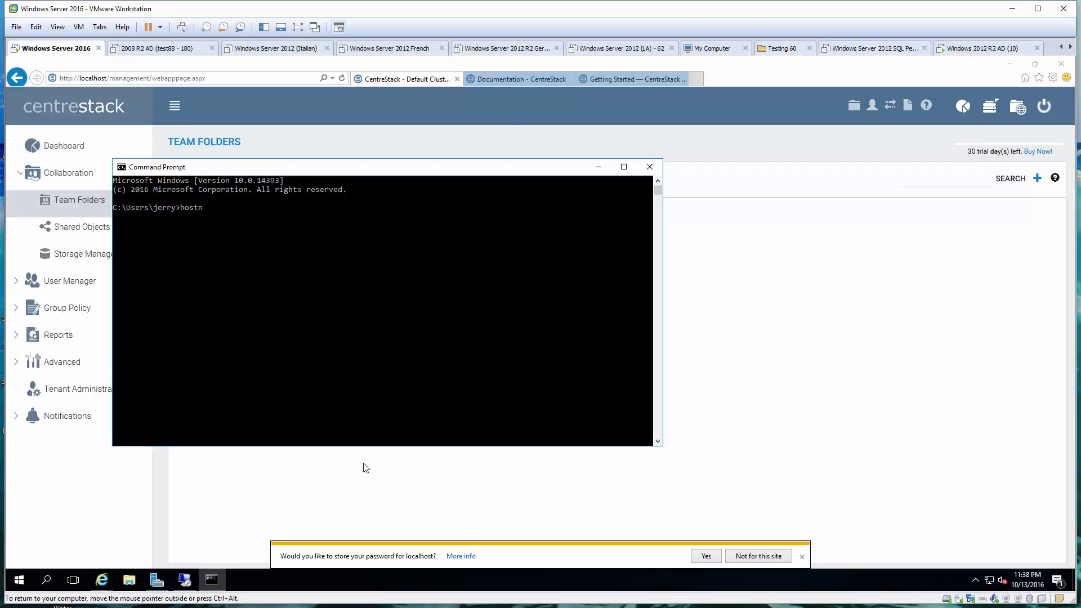
pyautogui.write('ame')
pyautogui.press('Return')
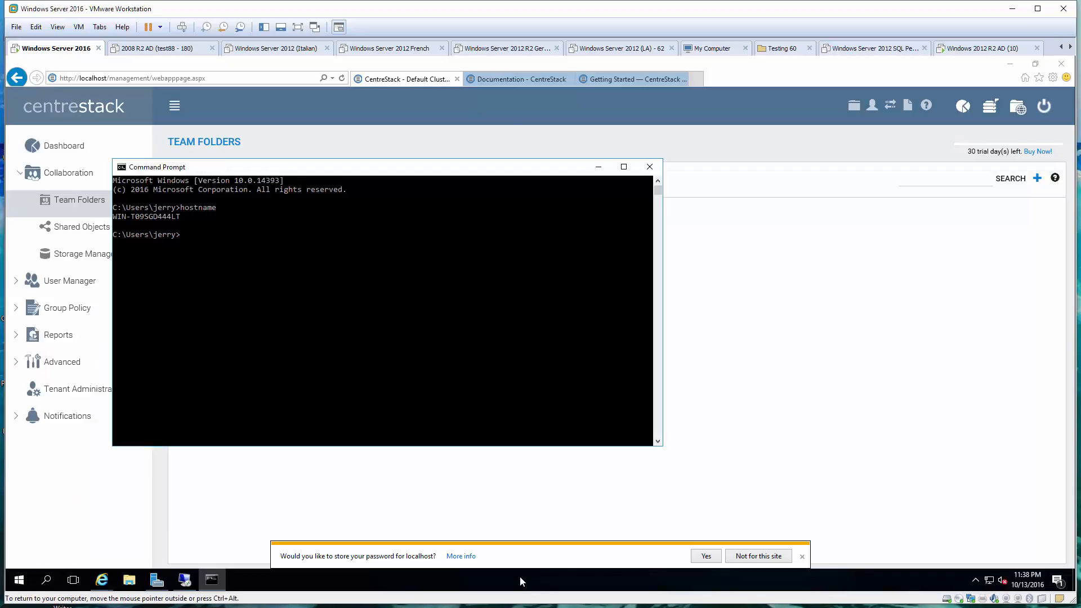
pyautogui.write('ipconfig')
pyautogui.press('Return')
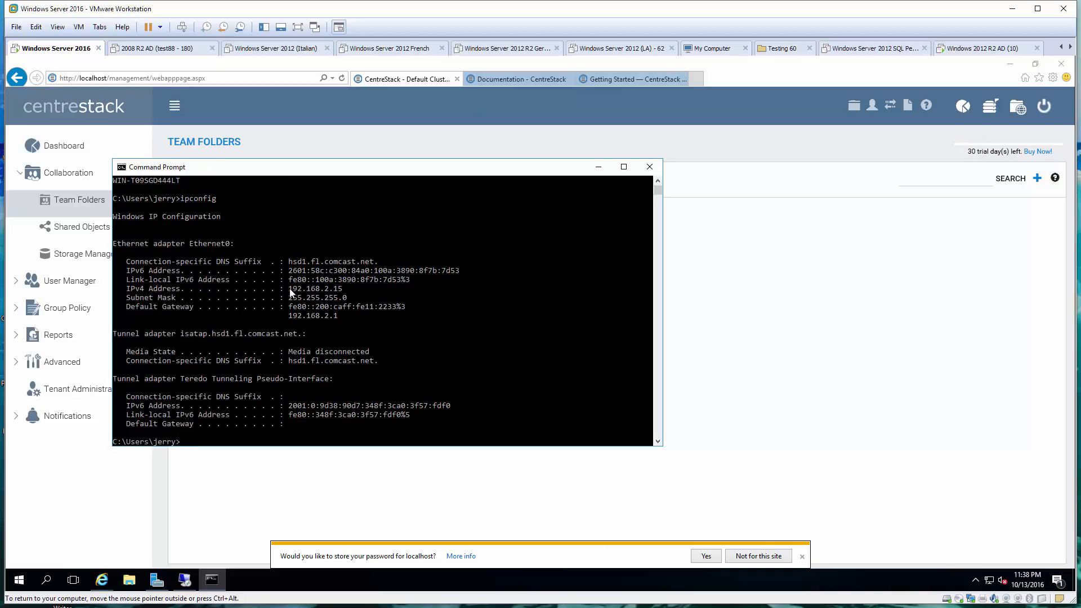
pyautogui.moveTo(288, 288); pyautogui.dragTo(347, 292)
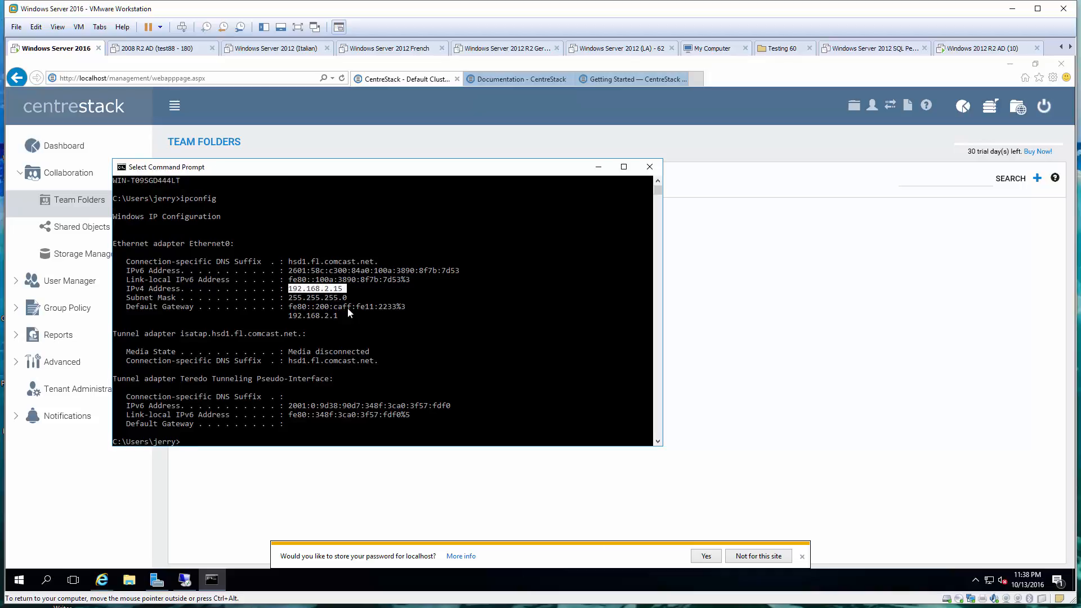
pyautogui.click(596, 167)
# Show the CentreStack Getting Started deployment guide in Internet Explorer, then bring up a blank Chrome tab
pyautogui.click(545, 79)
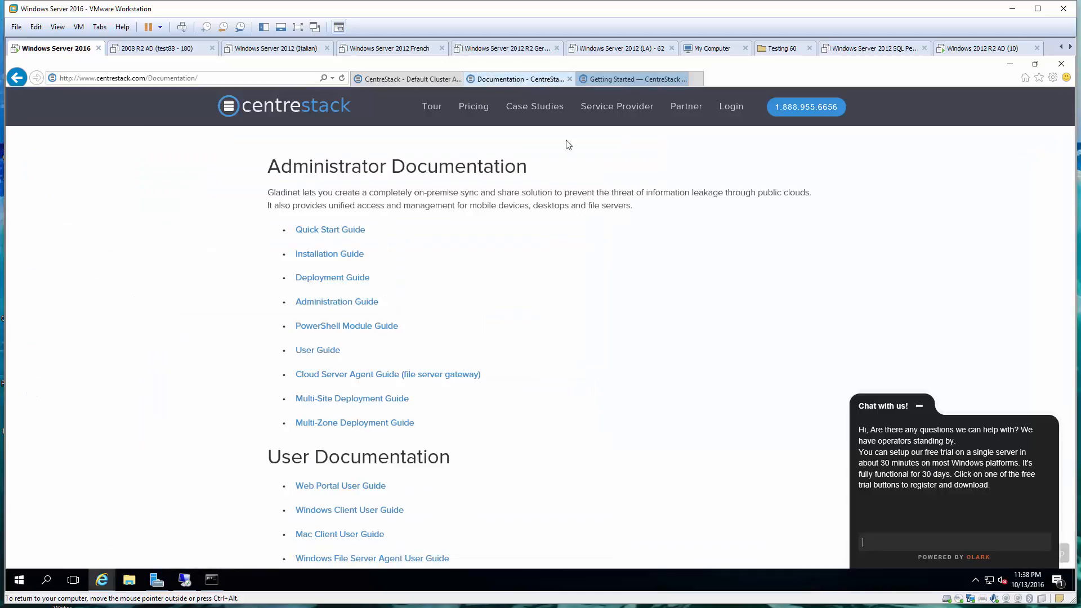
pyautogui.click(633, 81)
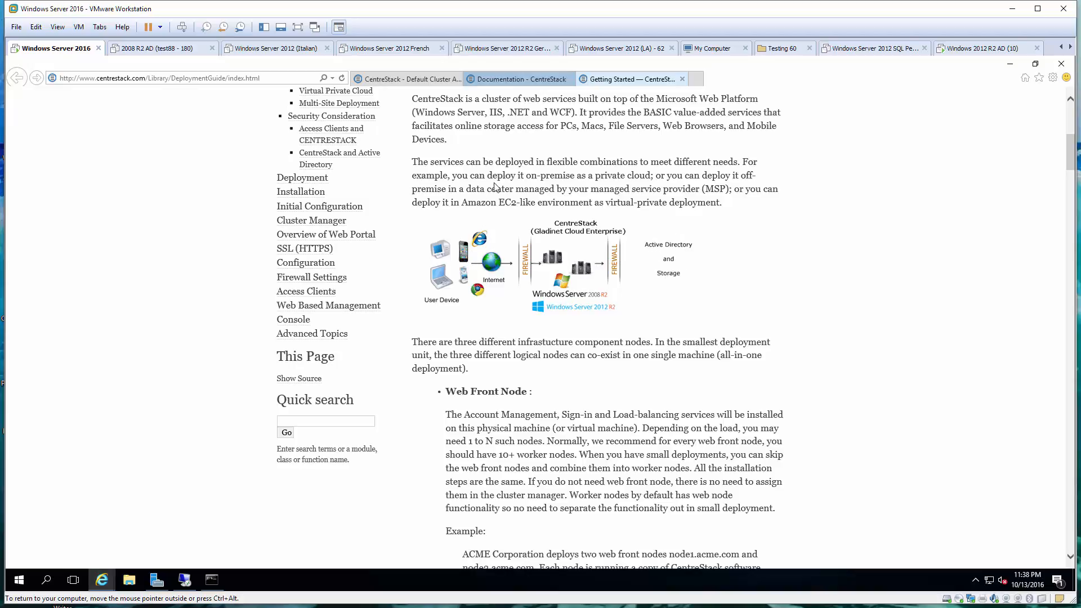
pyautogui.hotkey('alt', 'Tab')
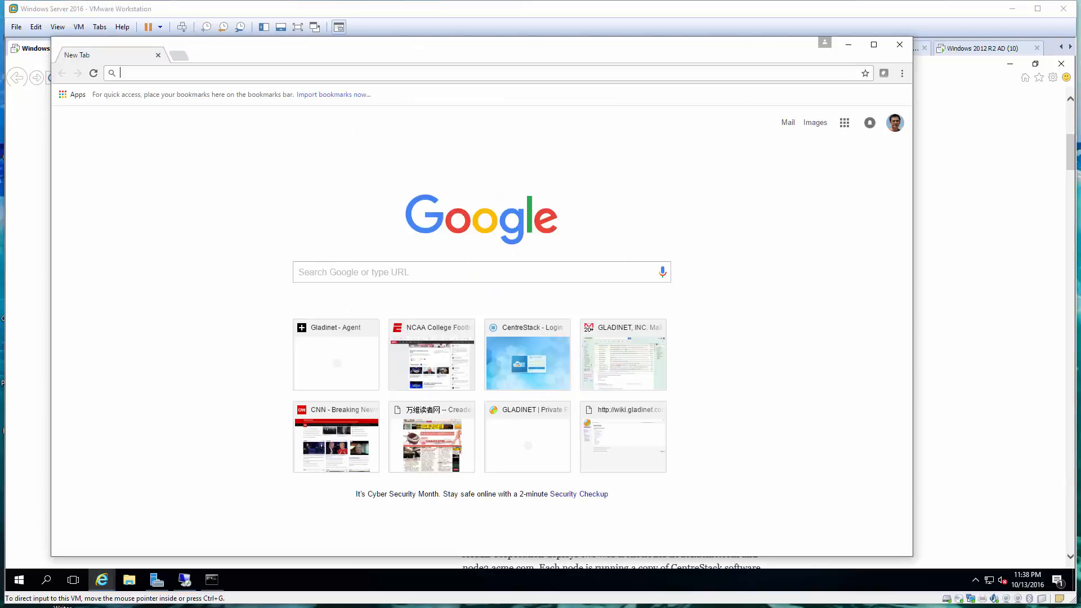
# Sign in to the portal at 192.168.2.15 with the test AD user's name and password
pyautogui.write('192.168.2.1')
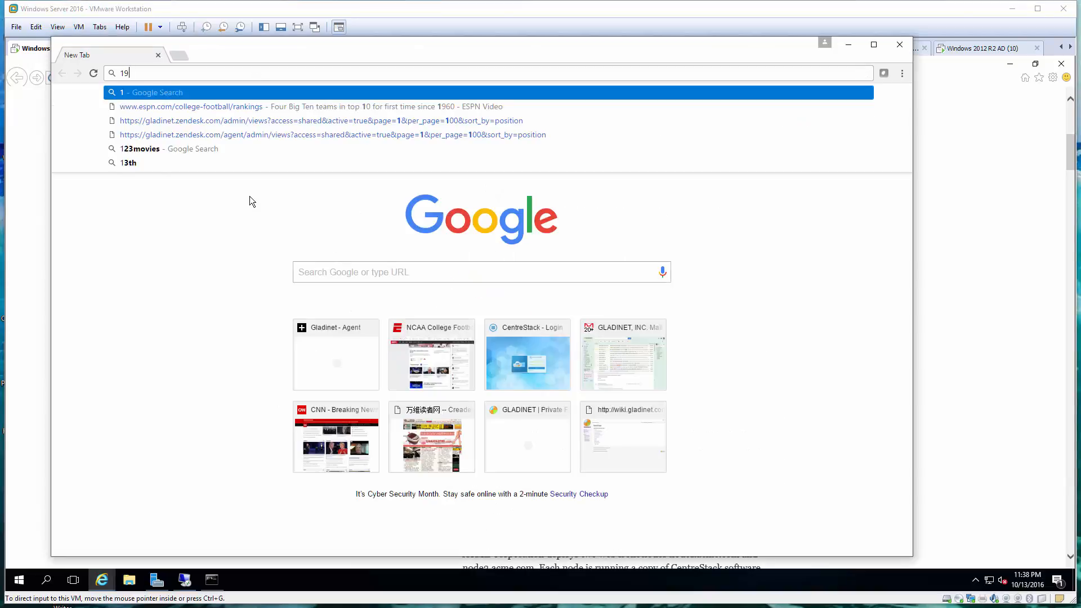
pyautogui.write('5')
pyautogui.press('Return')
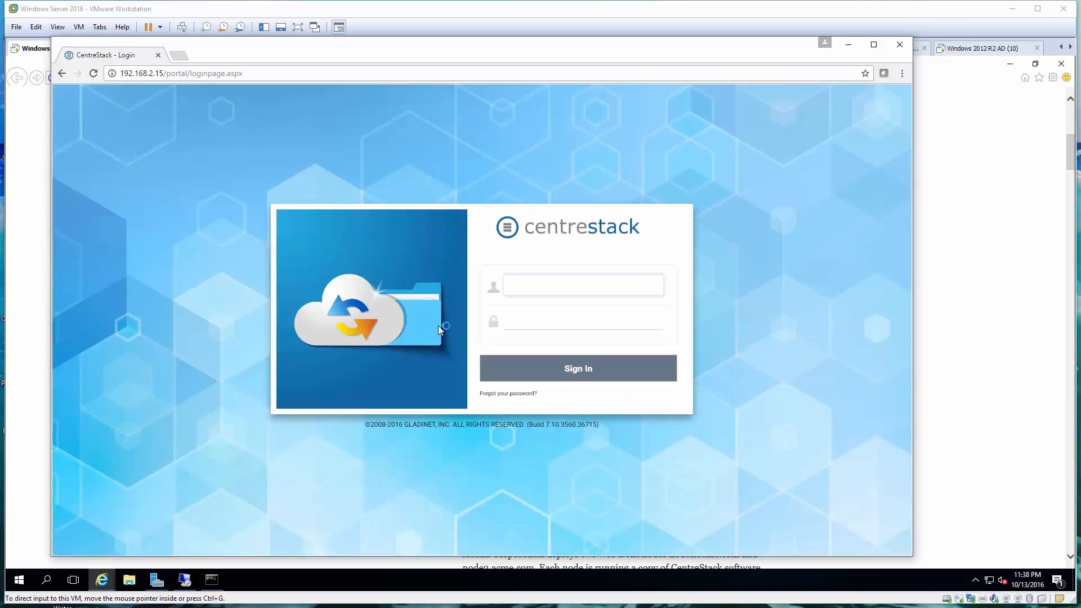
pyautogui.write('johns')
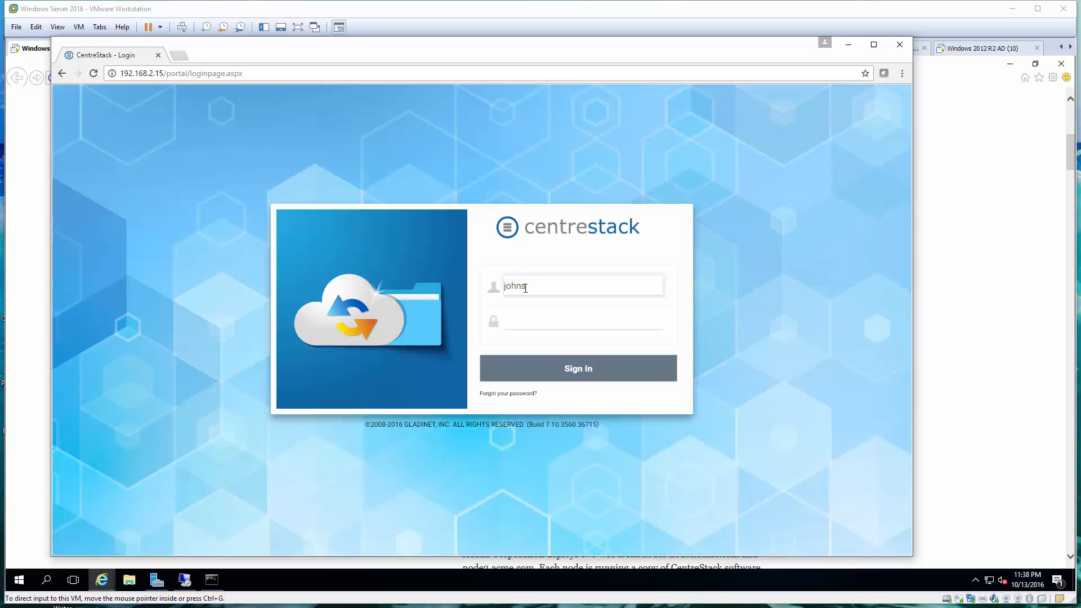
pyautogui.press('Tab')
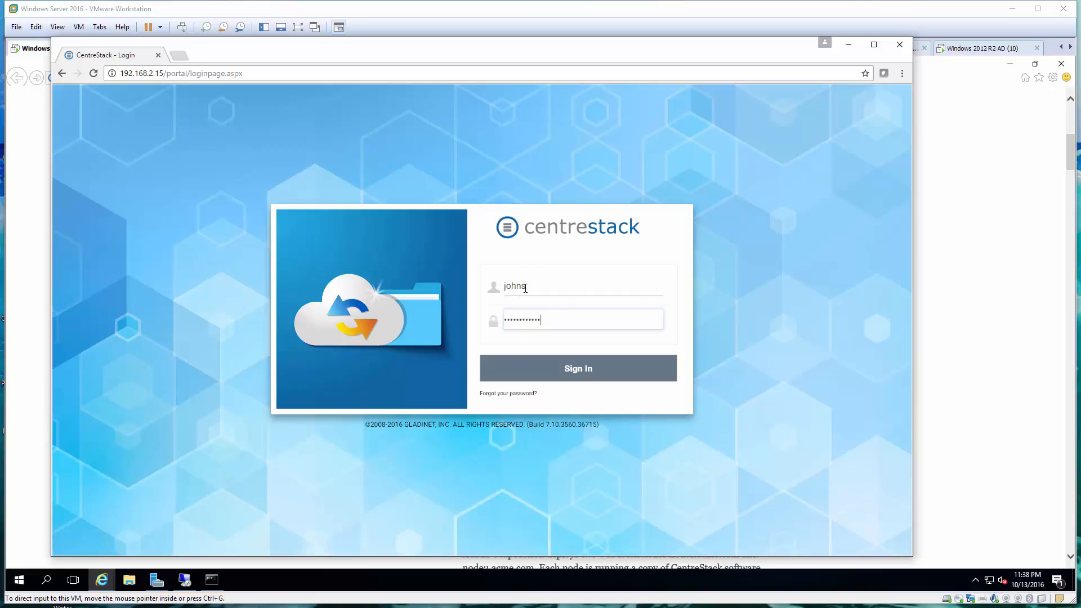
pyautogui.click(578, 375)
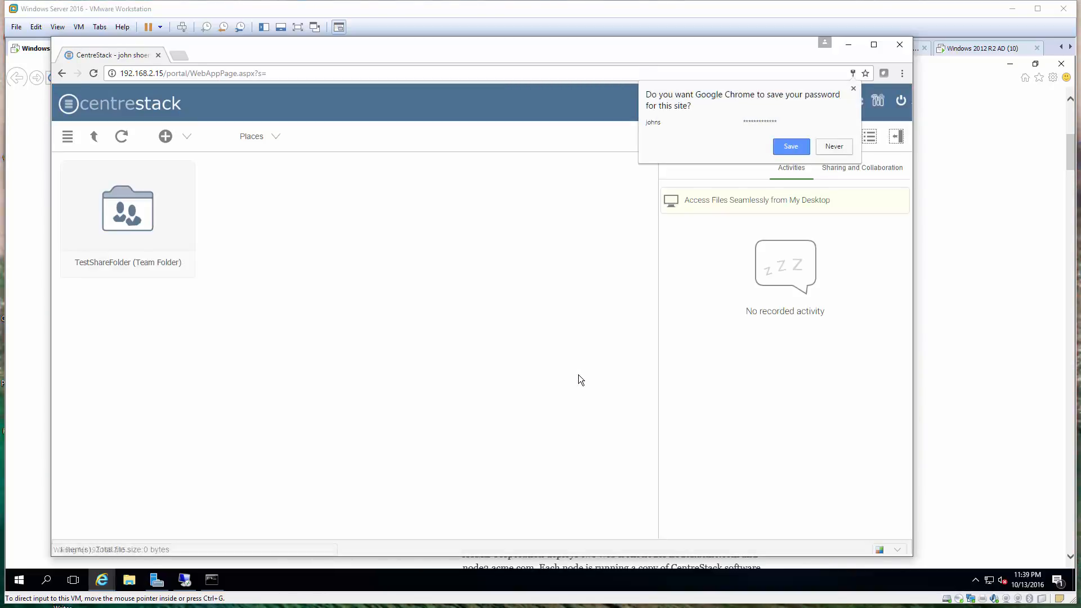
# Save the browser password, browse TestShareFolder and John_Allowed, go back up, then return to the VM
pyautogui.click(793, 147)
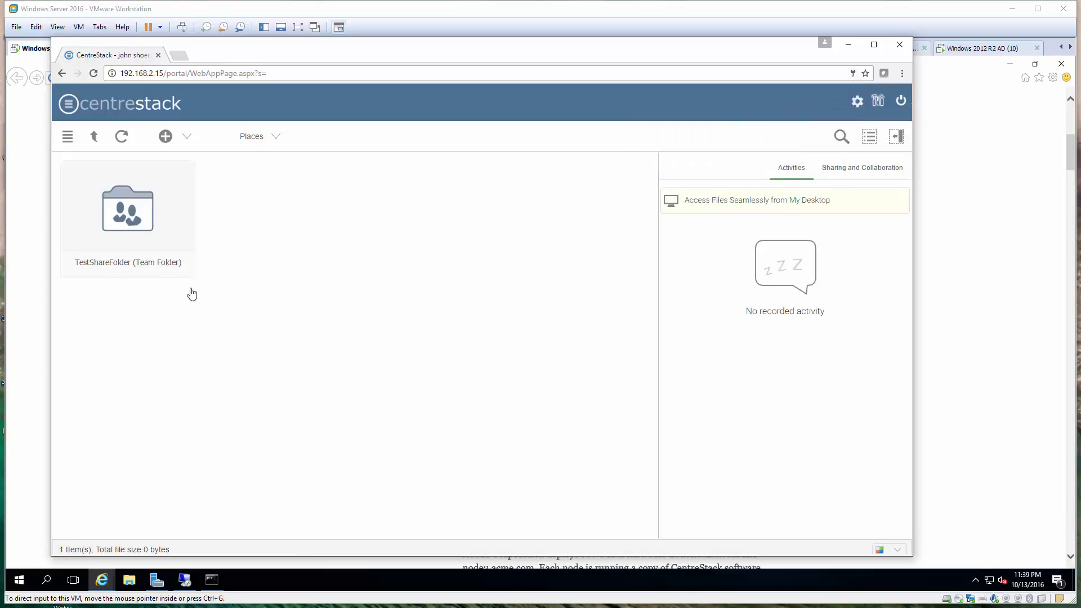
pyautogui.click(126, 218)
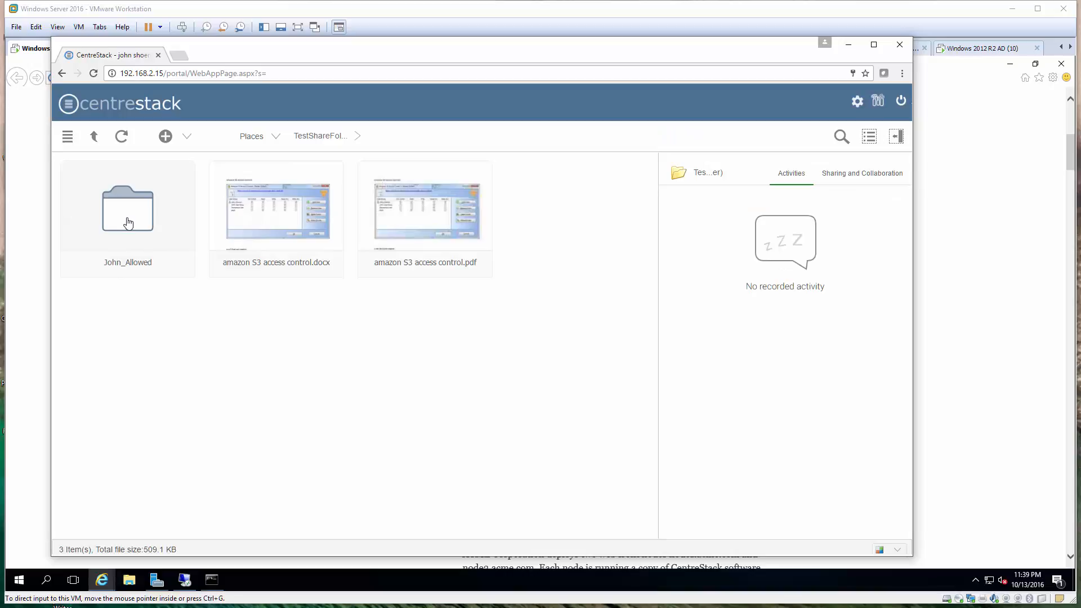
pyautogui.click(129, 223)
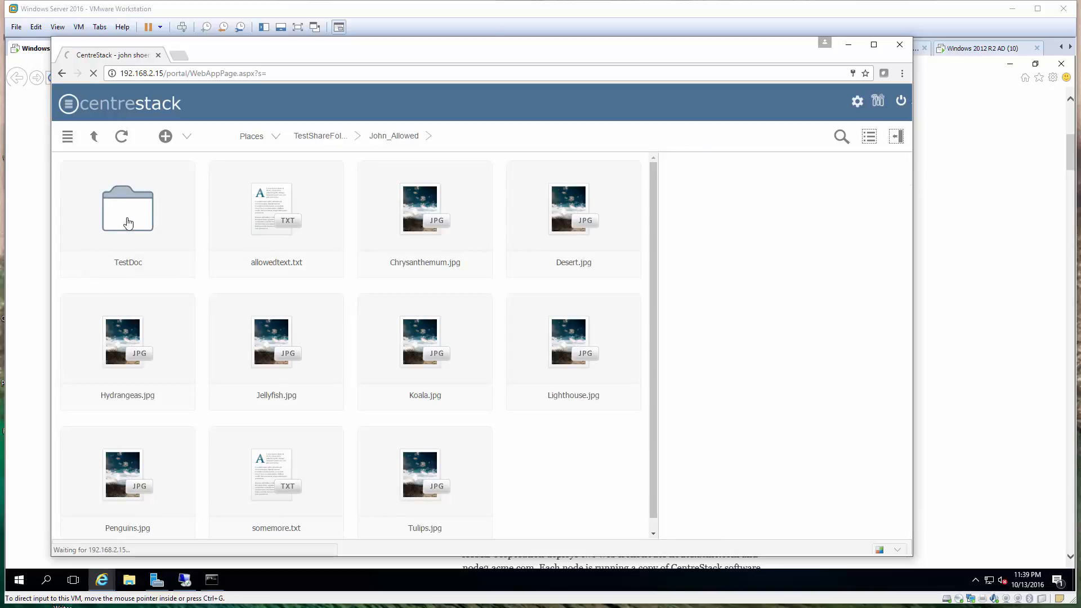
pyautogui.click(94, 136)
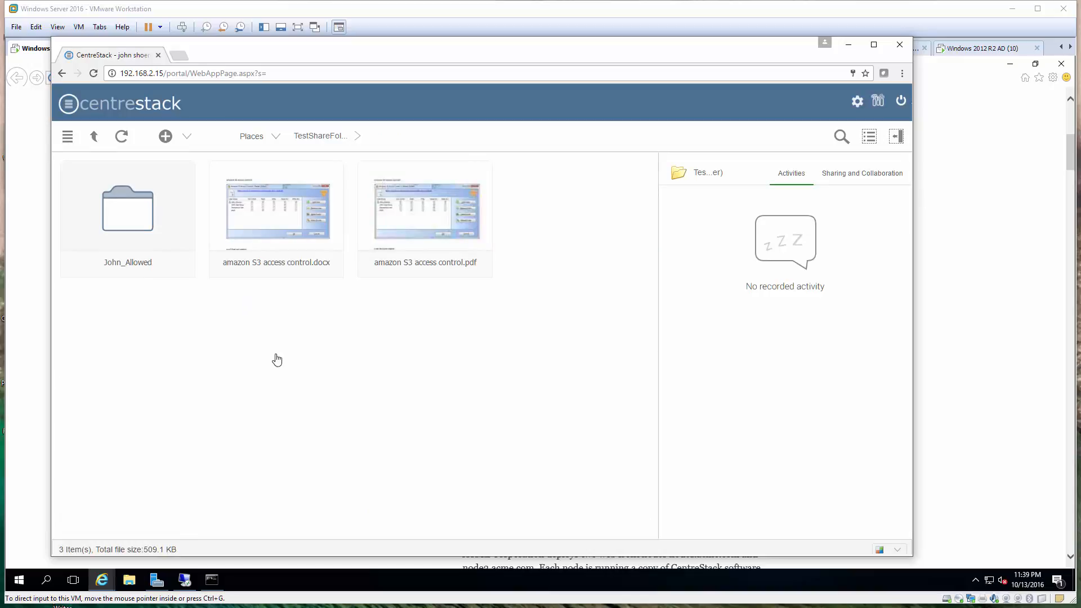
pyautogui.click(186, 585)
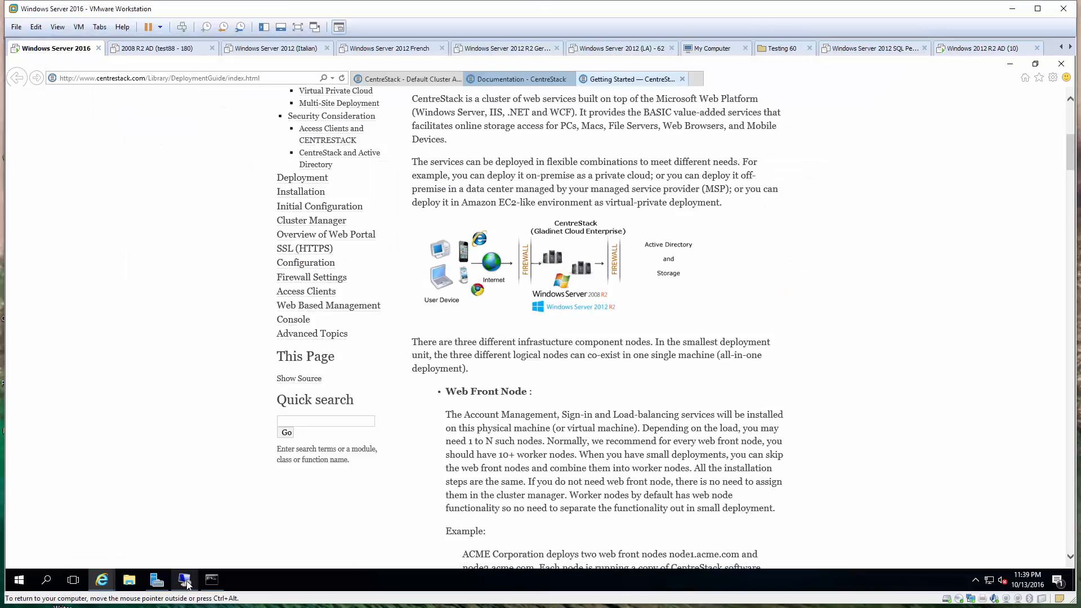
# On the file server, open John_Denied's Properties and view the AD user's Deny permissions
pyautogui.click(185, 580)
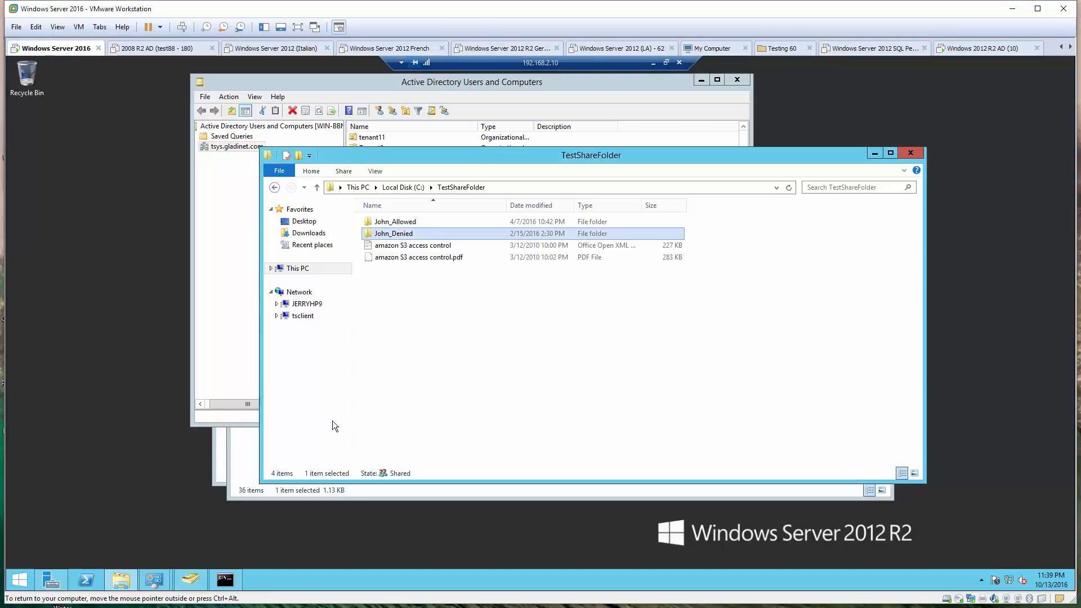
pyautogui.rightClick(397, 236)
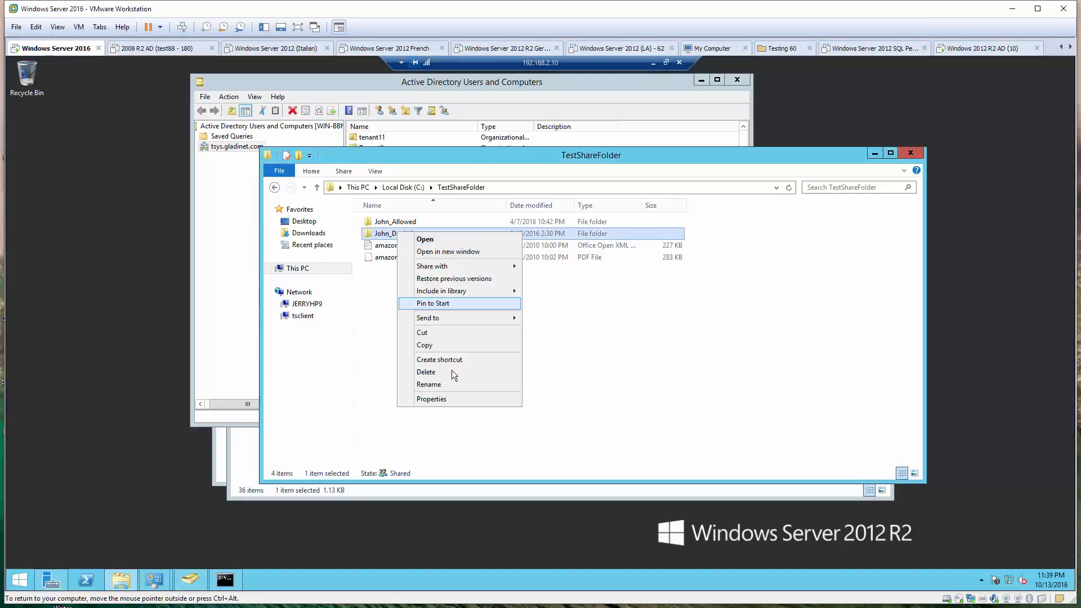
pyautogui.click(447, 397)
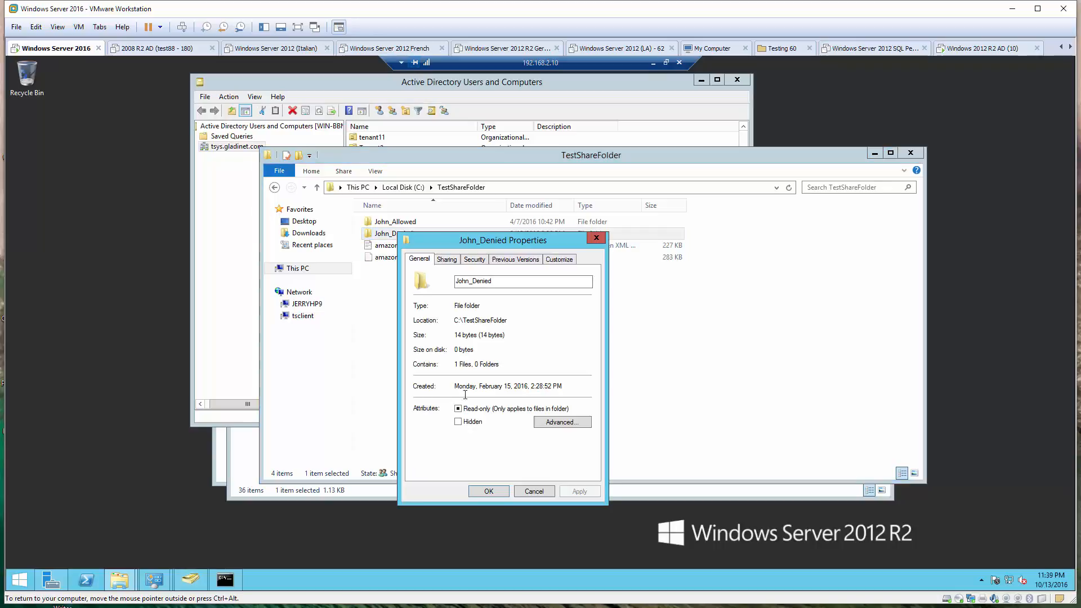
pyautogui.click(470, 259)
pyautogui.click(464, 314)
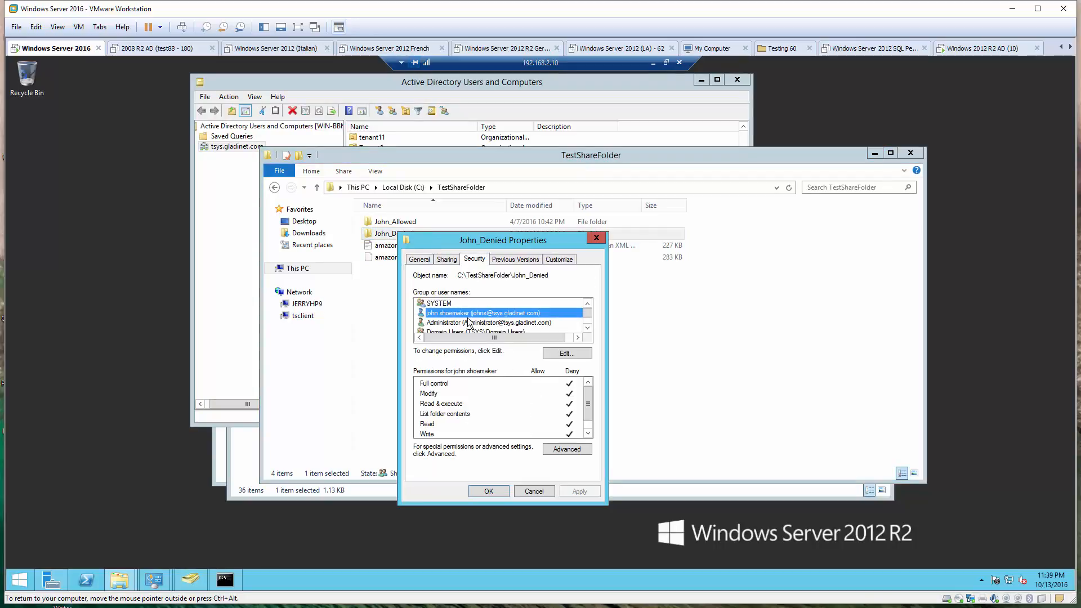
# Grant the AD user Allow Full control on John_Denied, apply, and close Properties
pyautogui.click(554, 358)
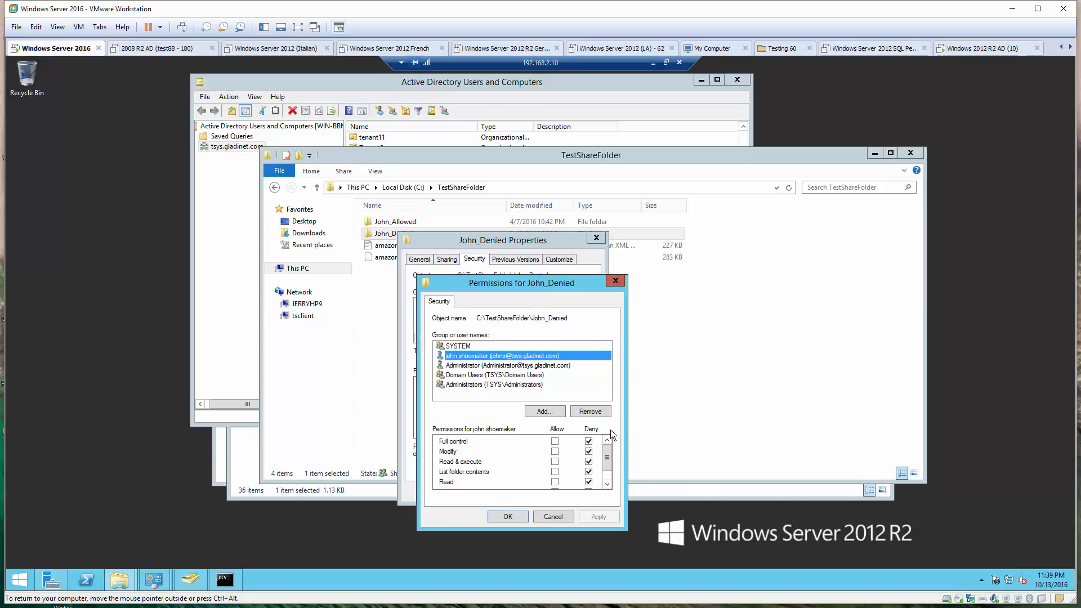
pyautogui.click(556, 440)
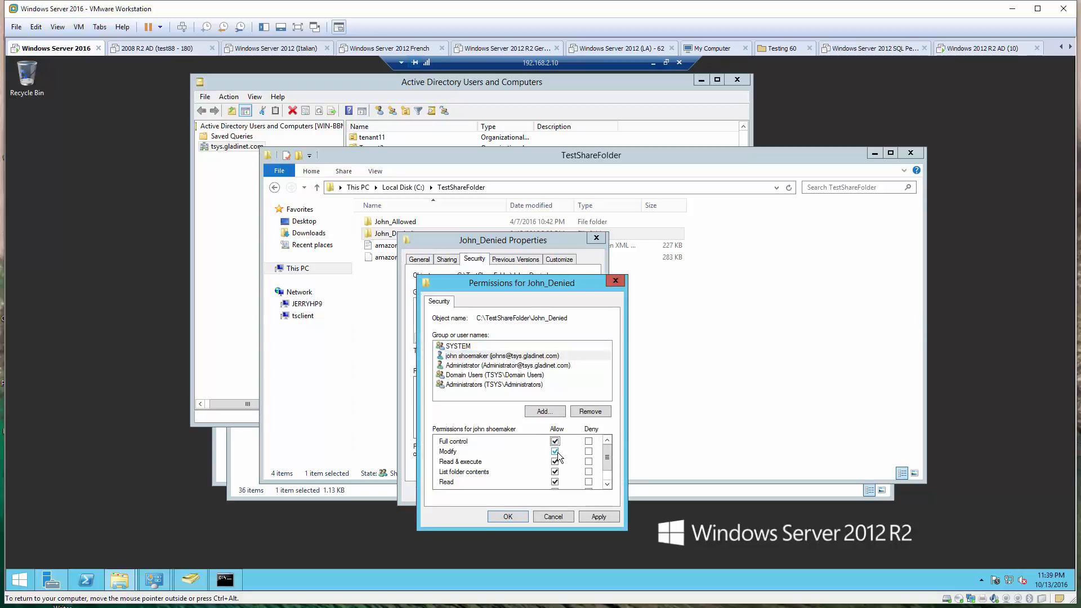
pyautogui.click(590, 516)
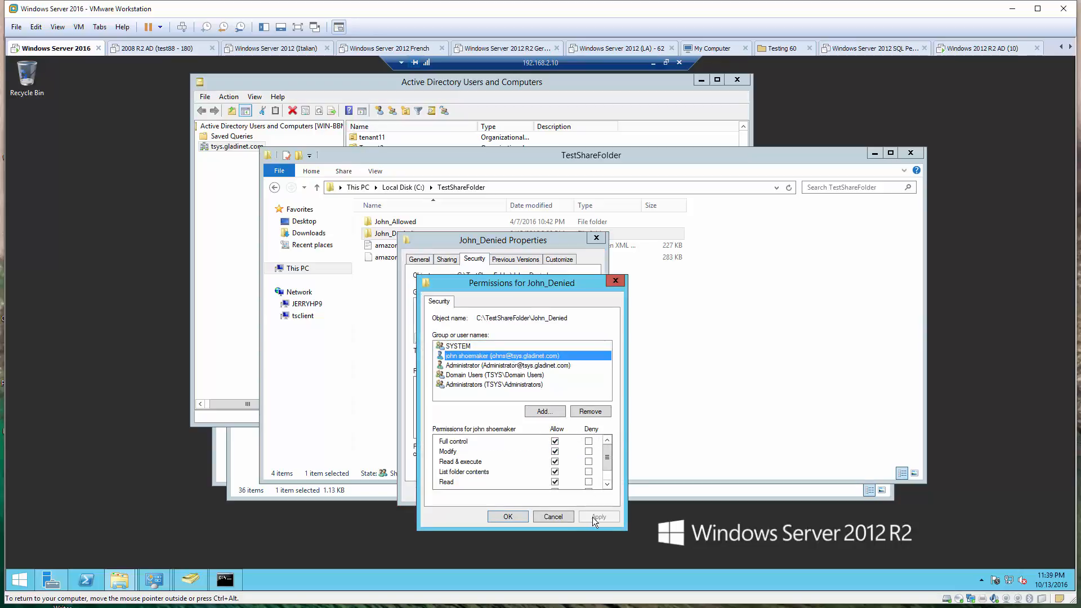
pyautogui.click(507, 516)
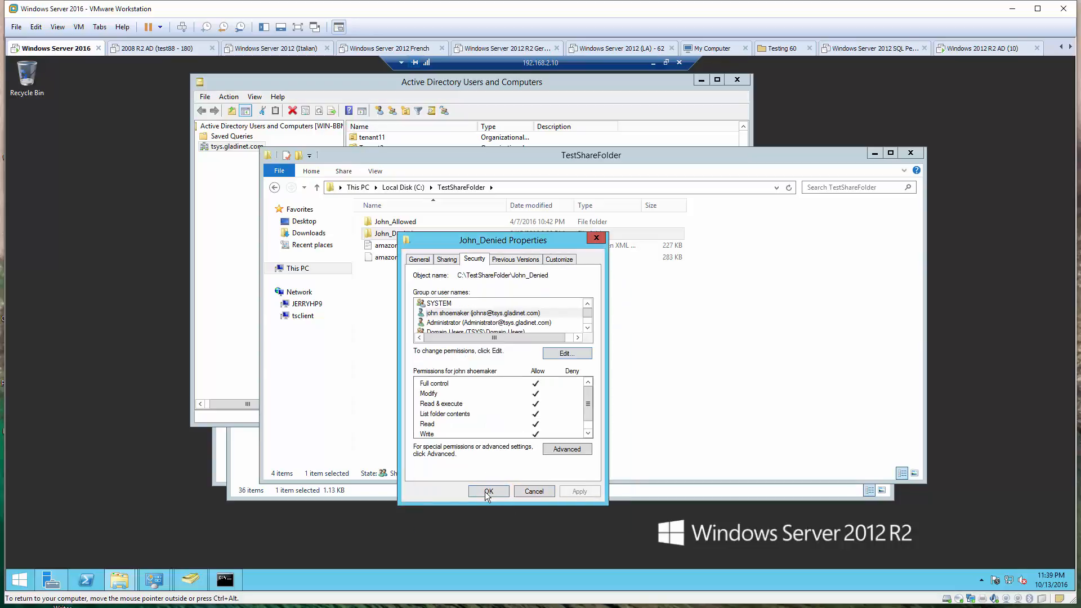
pyautogui.click(486, 492)
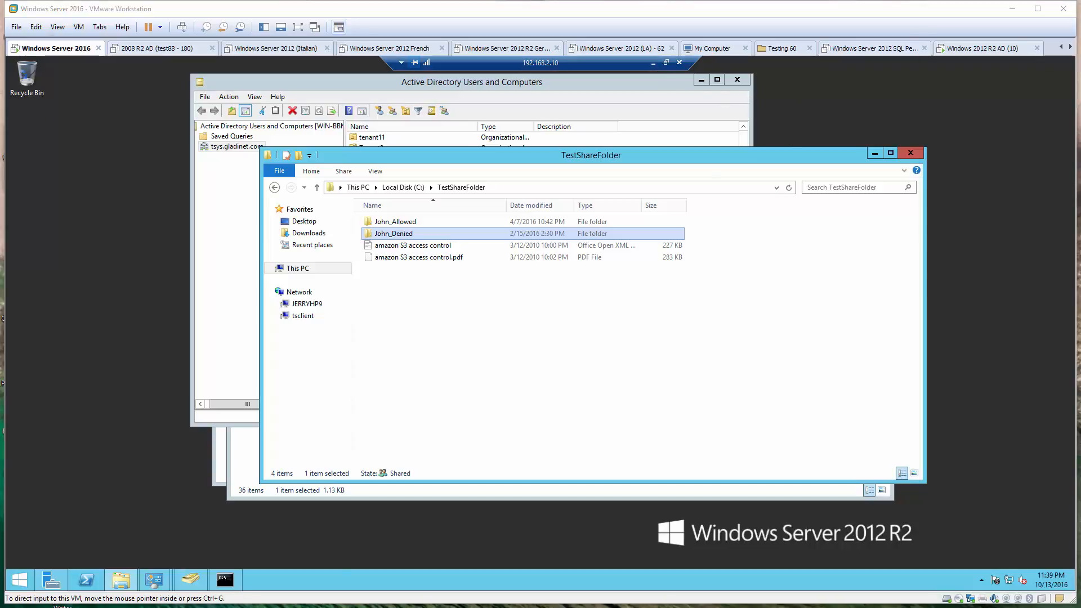
pyautogui.hotkey('alt', 'Tab')
# Refresh the portal and open John_Denied, now listing deniedtext.txt, then go back up and minimize the browser
pyautogui.click(122, 137)
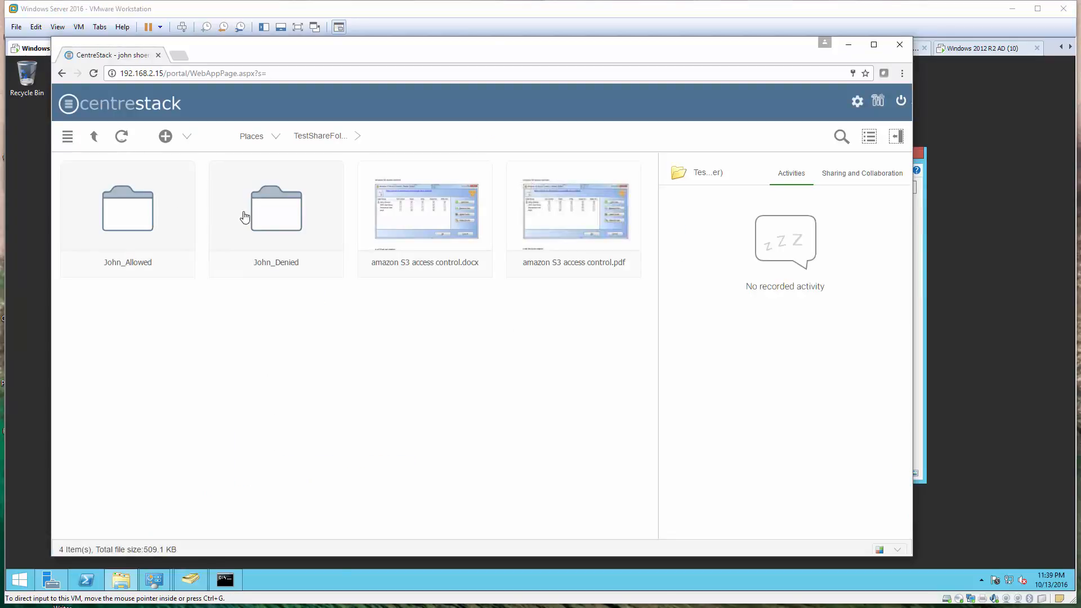
pyautogui.click(289, 218)
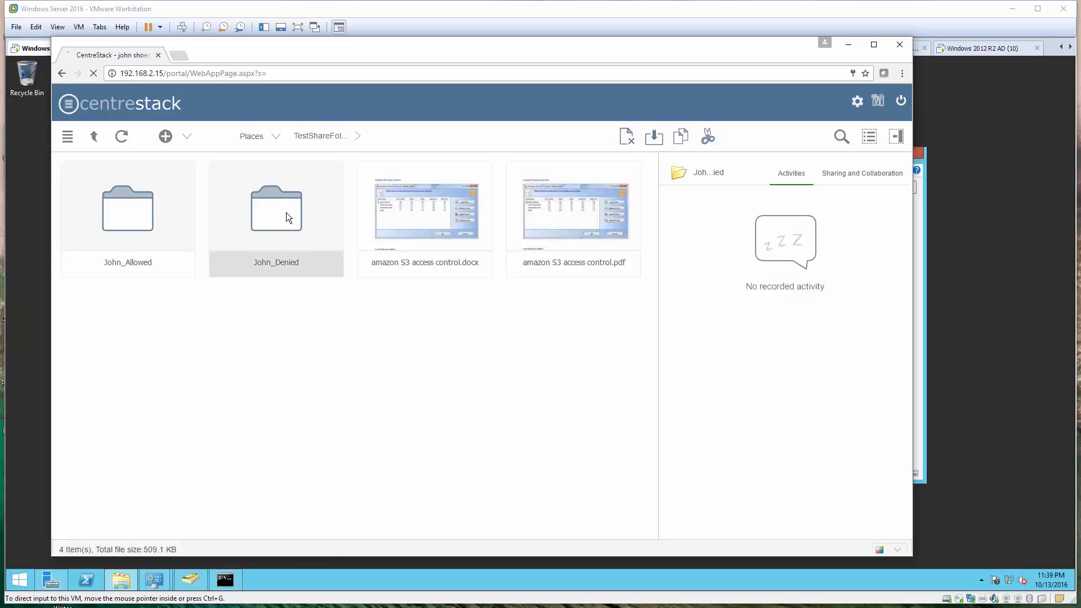
pyautogui.doubleClick(288, 219)
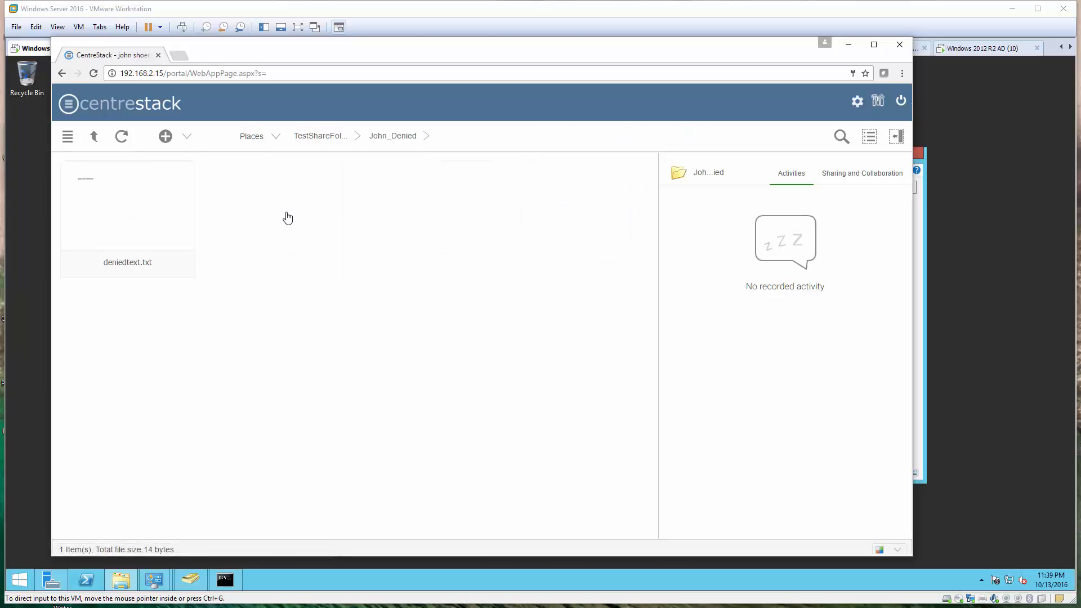
pyautogui.click(96, 138)
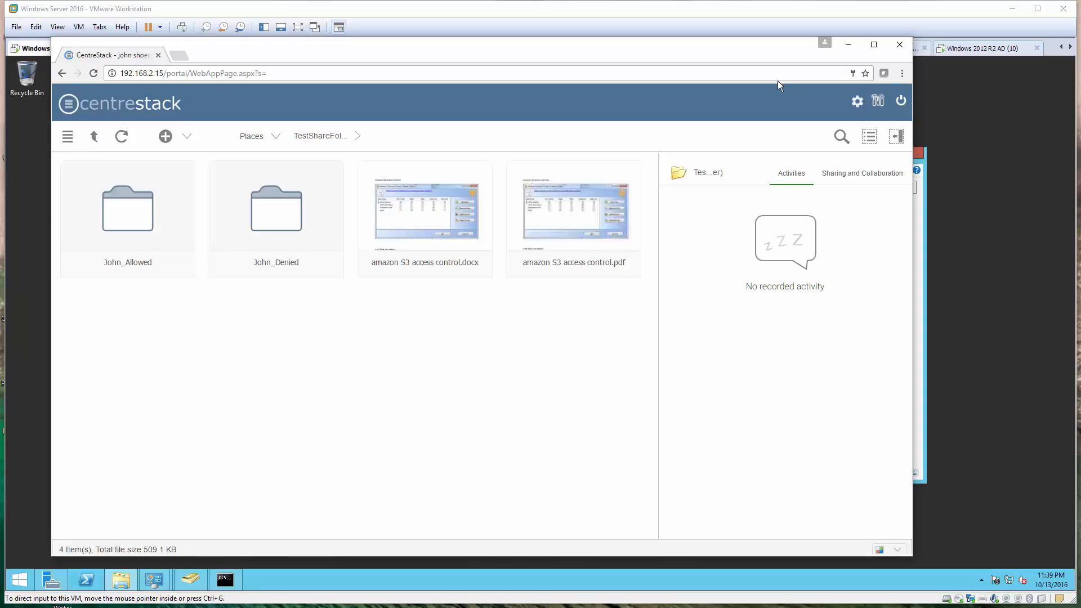
pyautogui.click(848, 45)
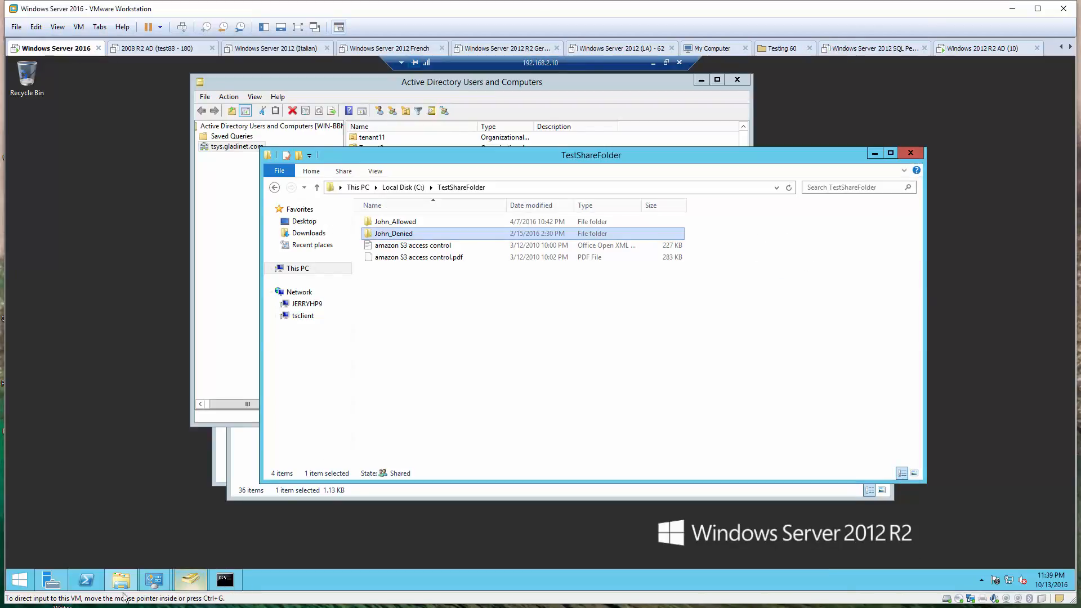
# Set Deny Full control for the AD user on John_Denied, accepting the deny-precedence warning
pyautogui.rightClick(414, 234)
pyautogui.click(474, 402)
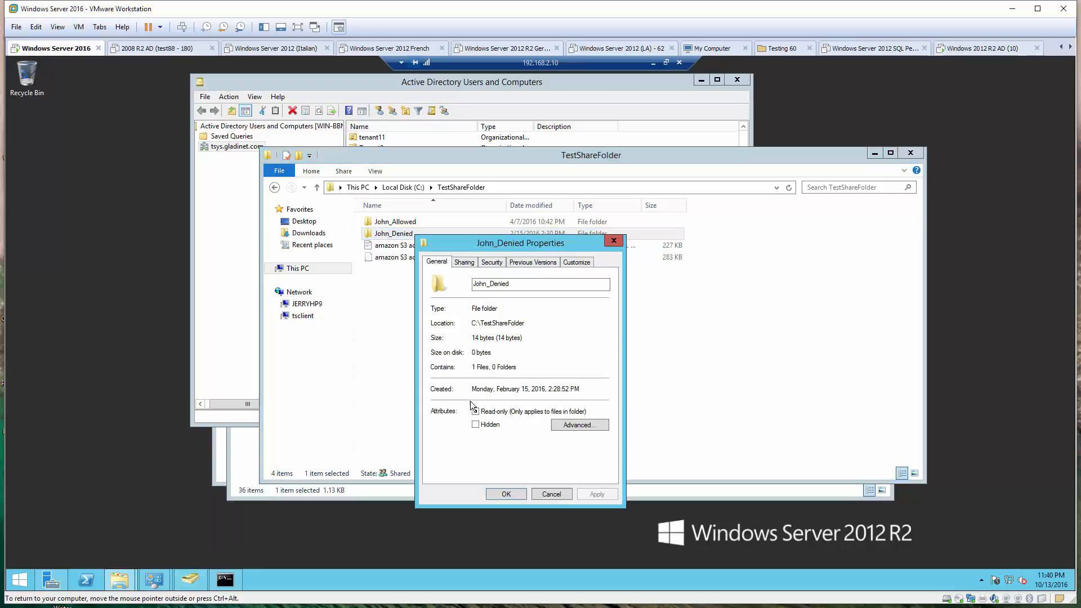
pyautogui.click(492, 263)
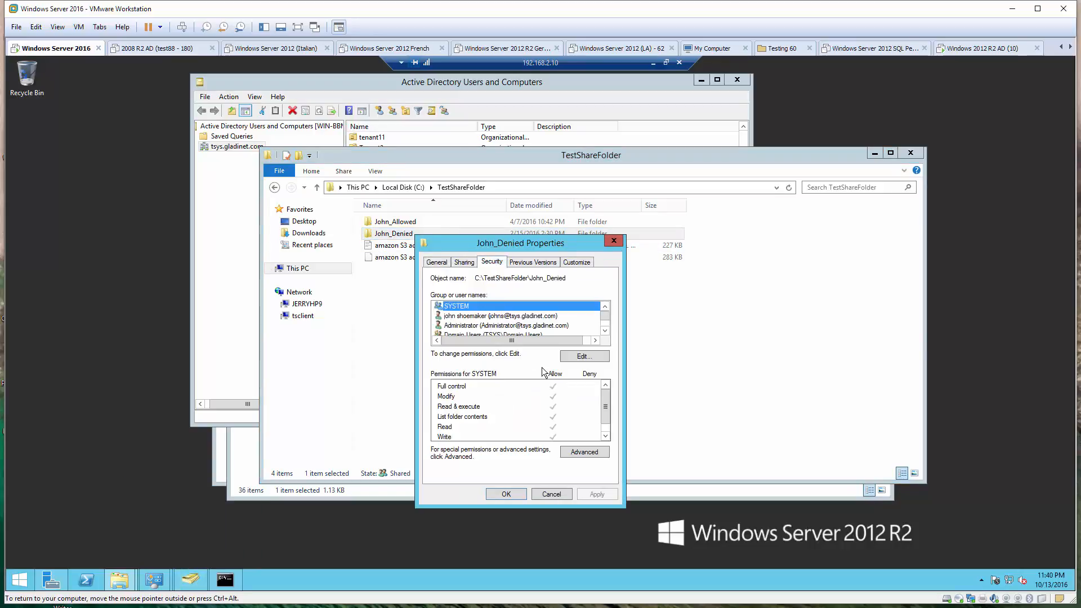
pyautogui.click(516, 316)
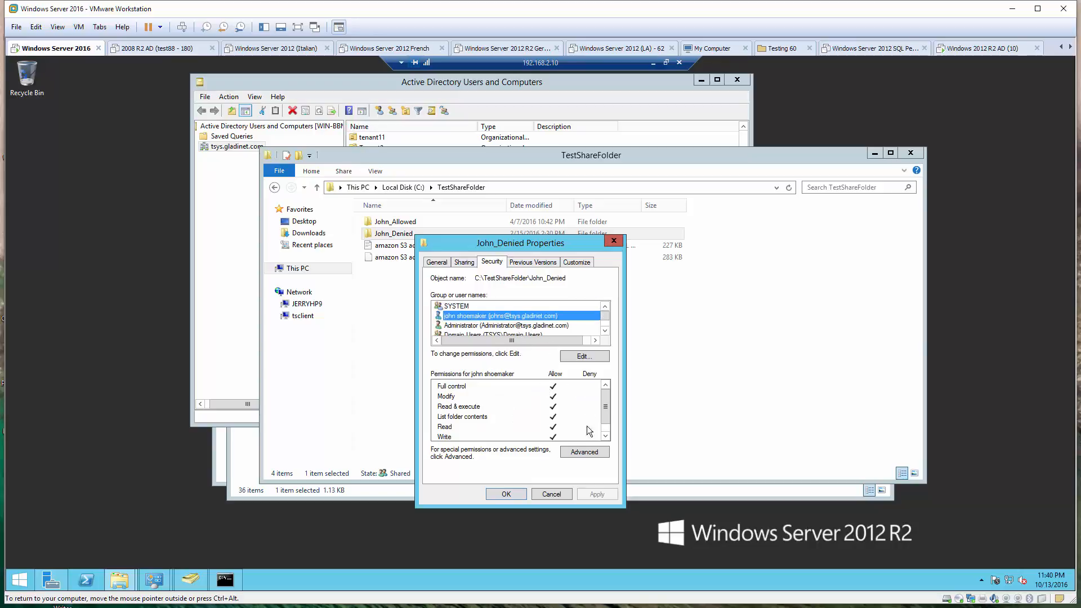
pyautogui.click(584, 356)
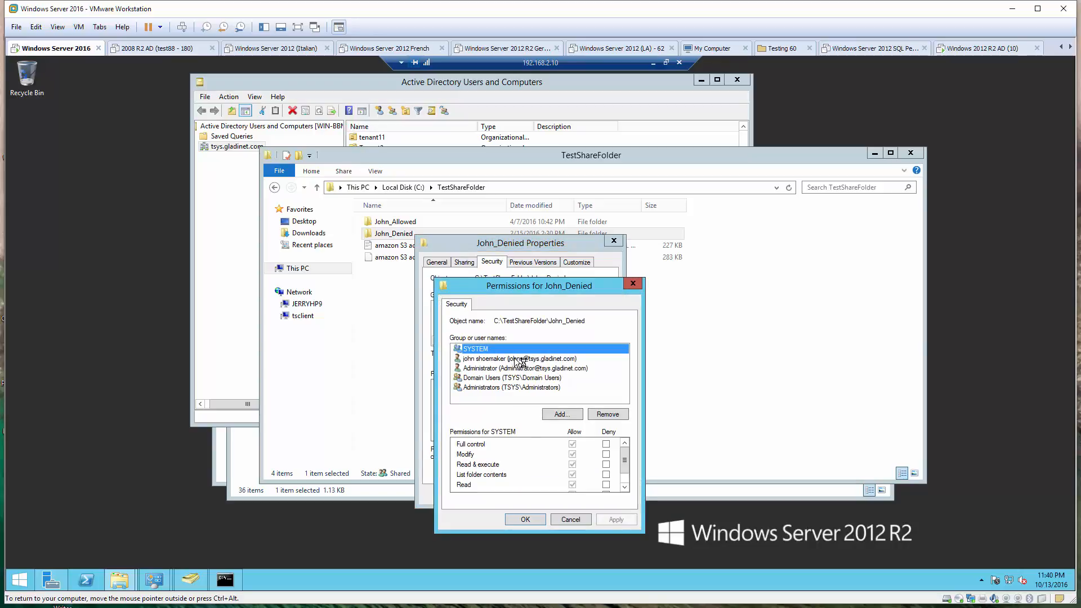
pyautogui.click(518, 358)
pyautogui.click(607, 445)
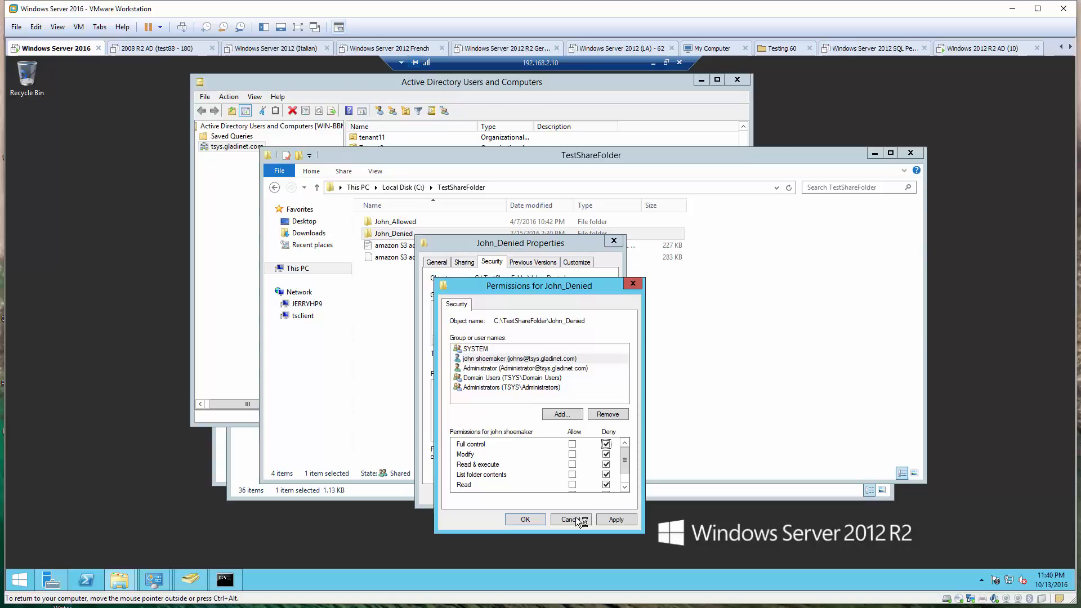
pyautogui.click(615, 519)
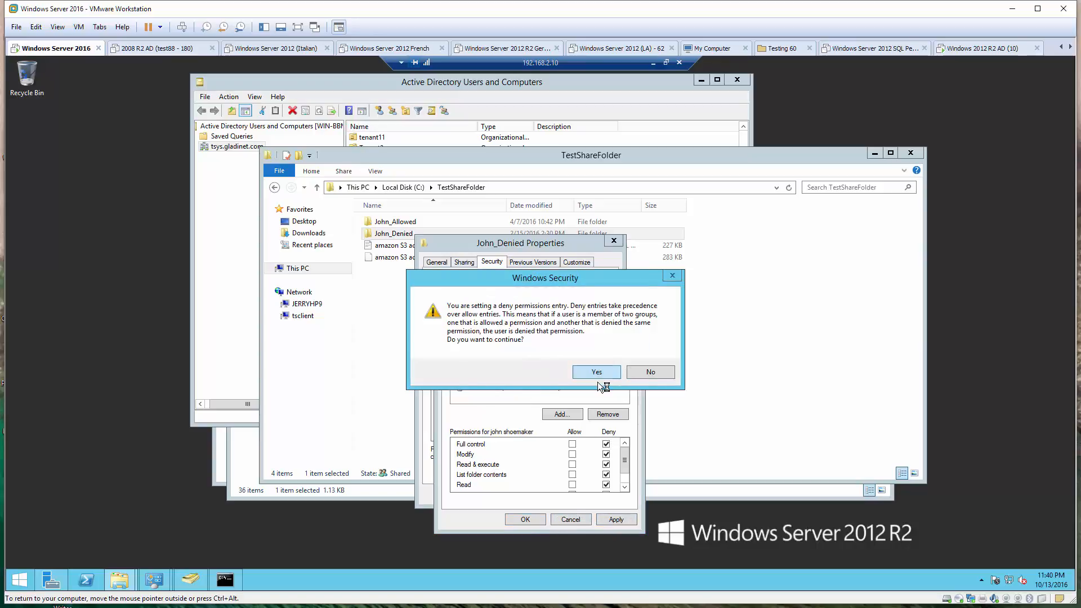
pyautogui.click(596, 373)
pyautogui.click(529, 519)
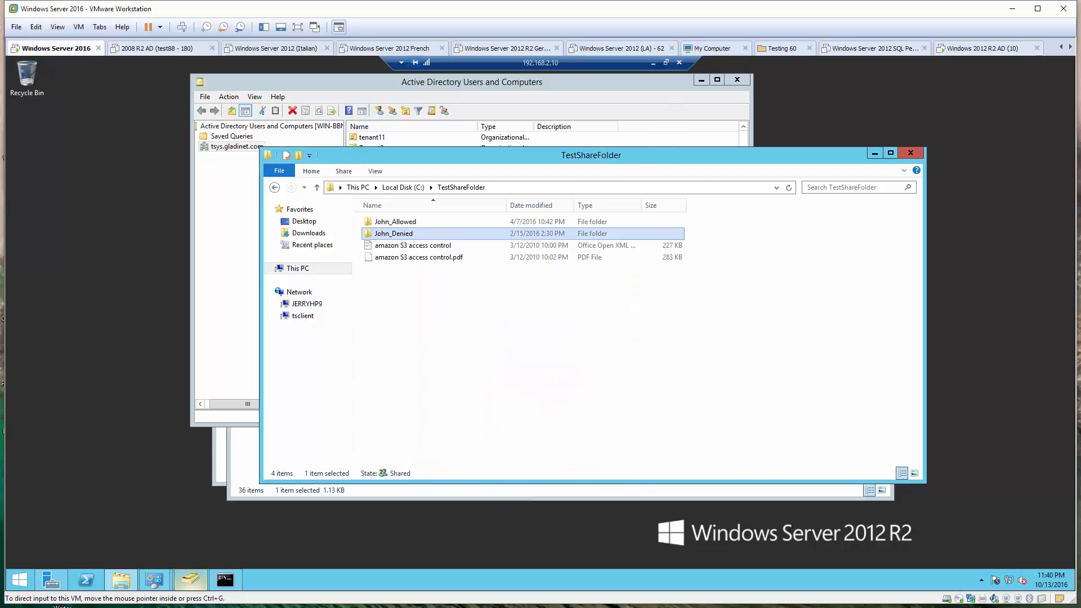
# Refresh TestShareFolder in the portal so John_Denied disappears, then open the native-client downloads page
pyautogui.moveTo(190, 579)
pyautogui.hotkey('alt', 'Tab')
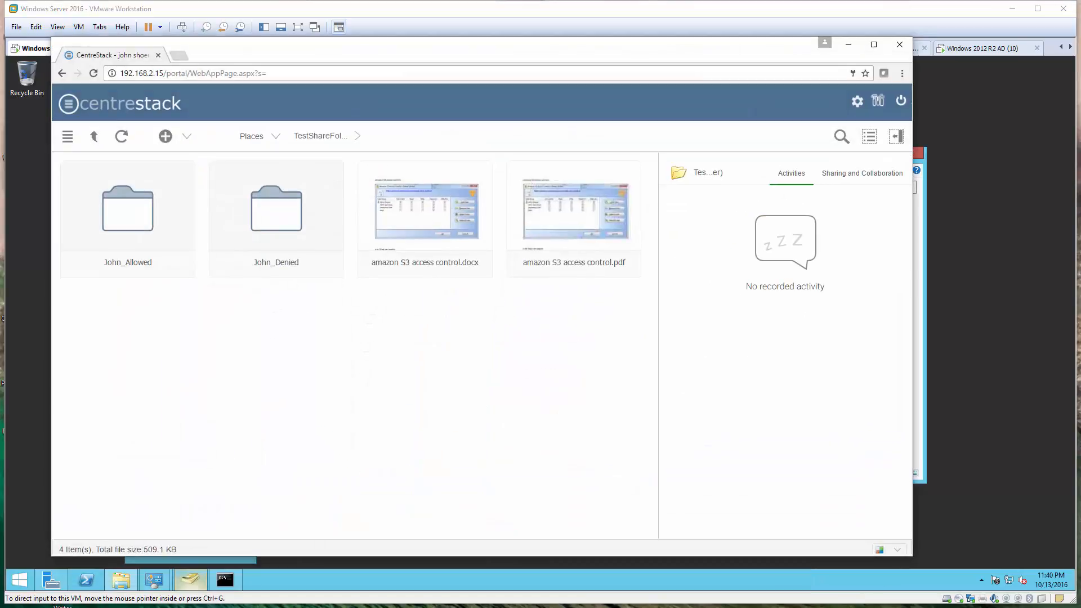
pyautogui.click(121, 135)
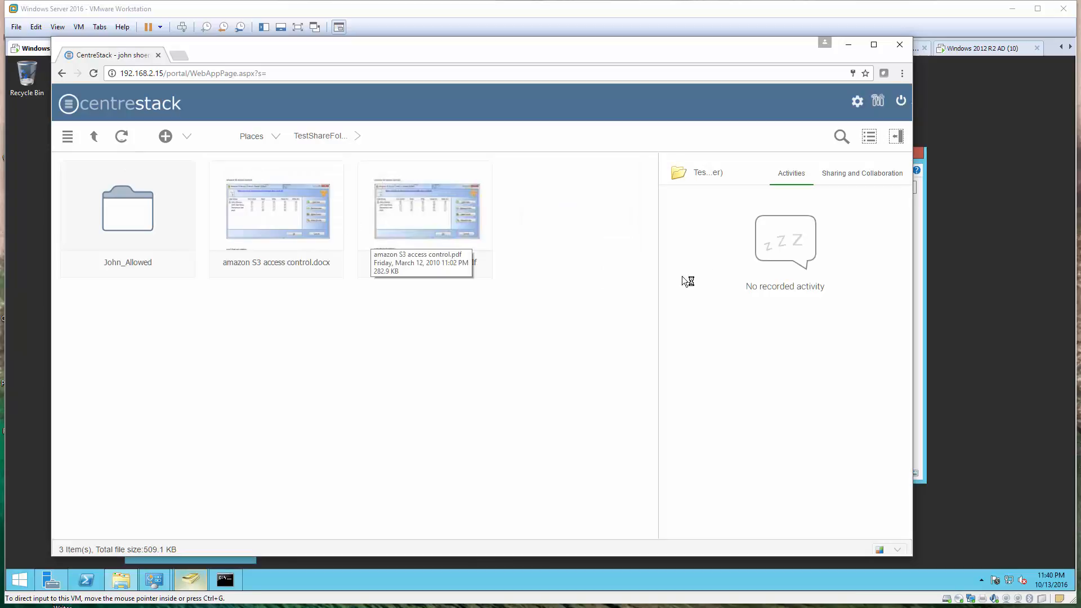
pyautogui.click(856, 103)
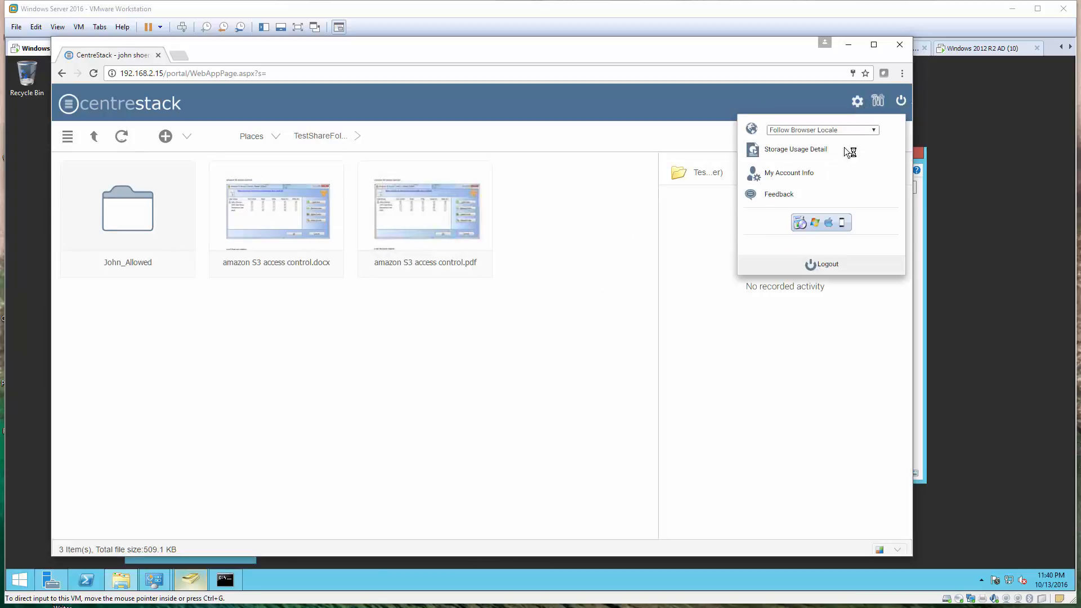
pyautogui.click(818, 219)
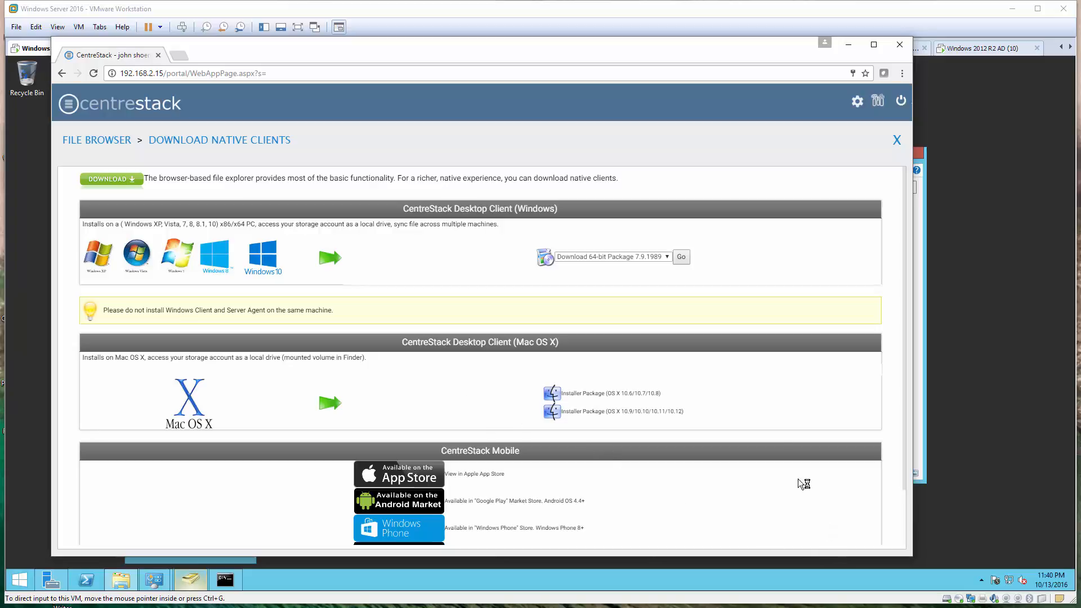
# Minimize the browser and remote session, then scroll the deployment guide back to its Overview section
pyautogui.click(848, 44)
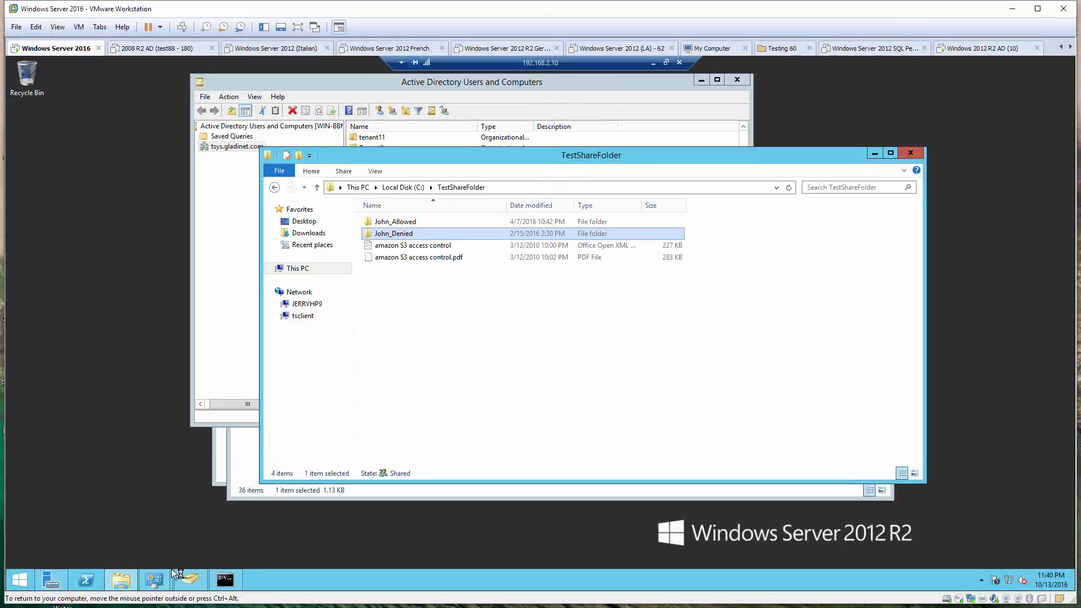
pyautogui.click(653, 63)
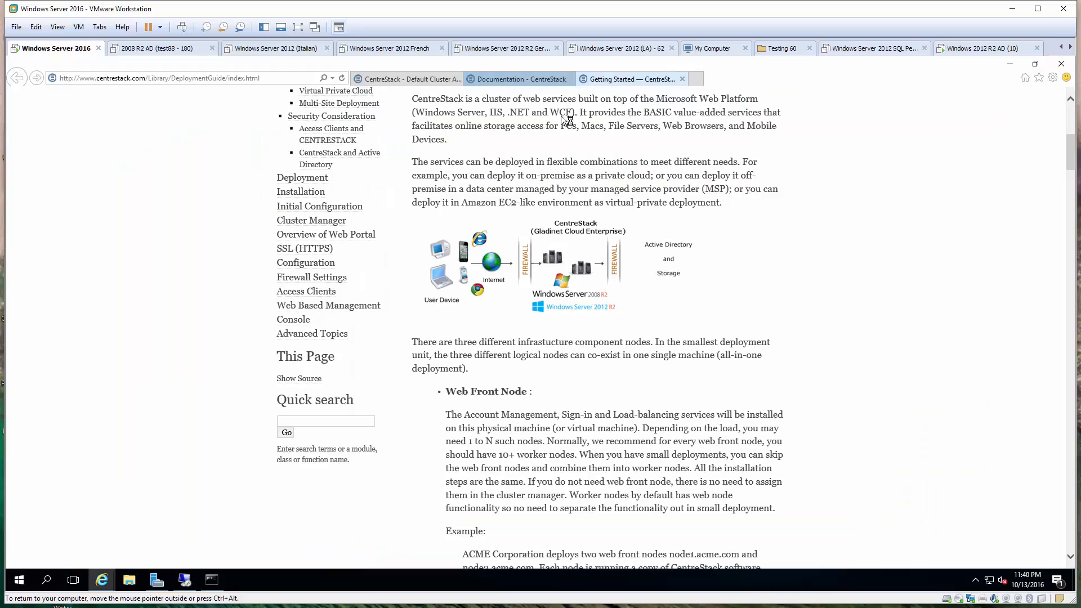
pyautogui.scroll(-20, 633, 252)
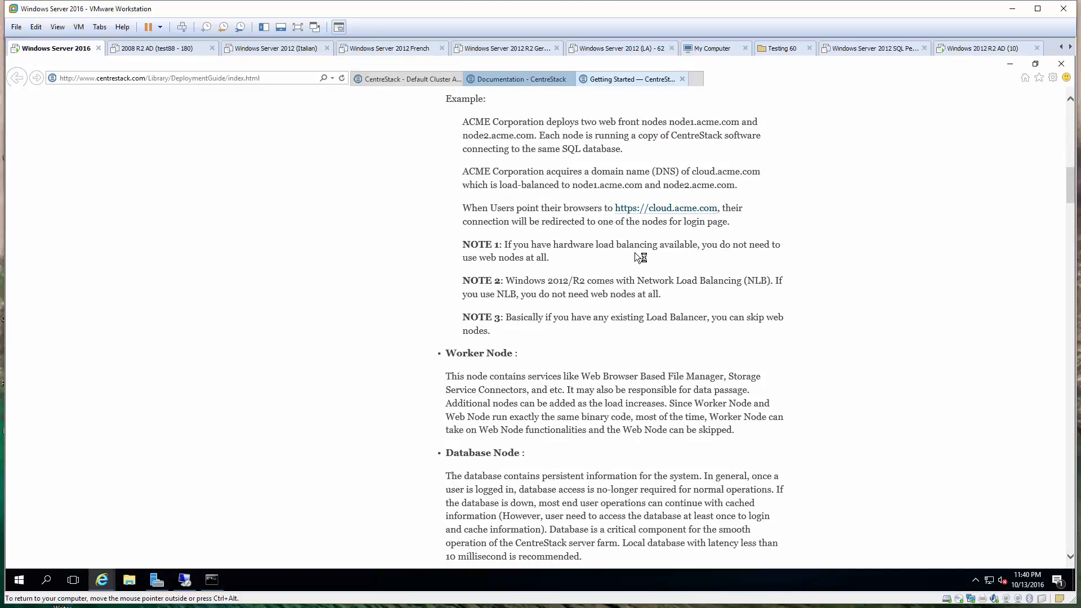
pyautogui.scroll(-20, 634, 252)
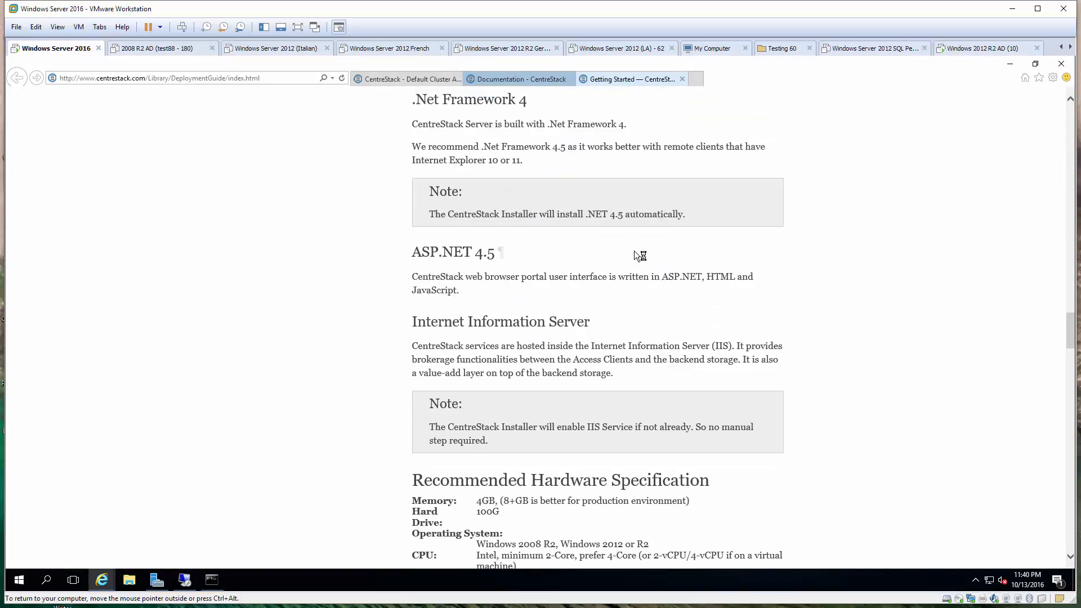
pyautogui.scroll(-15, 634, 252)
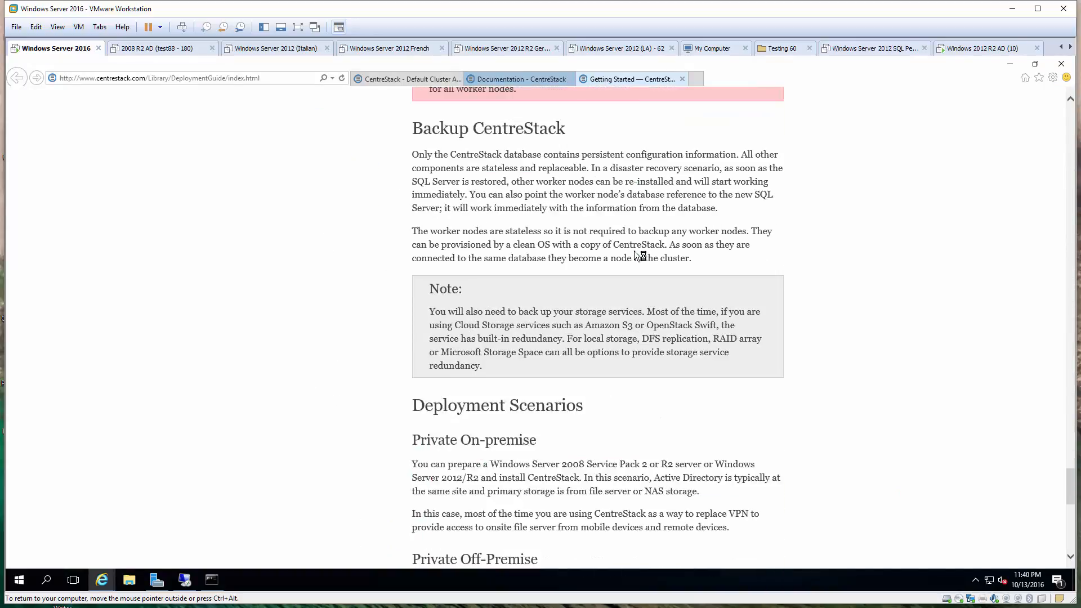
pyautogui.scroll(5, 634, 252)
pyautogui.scroll(20, 634, 251)
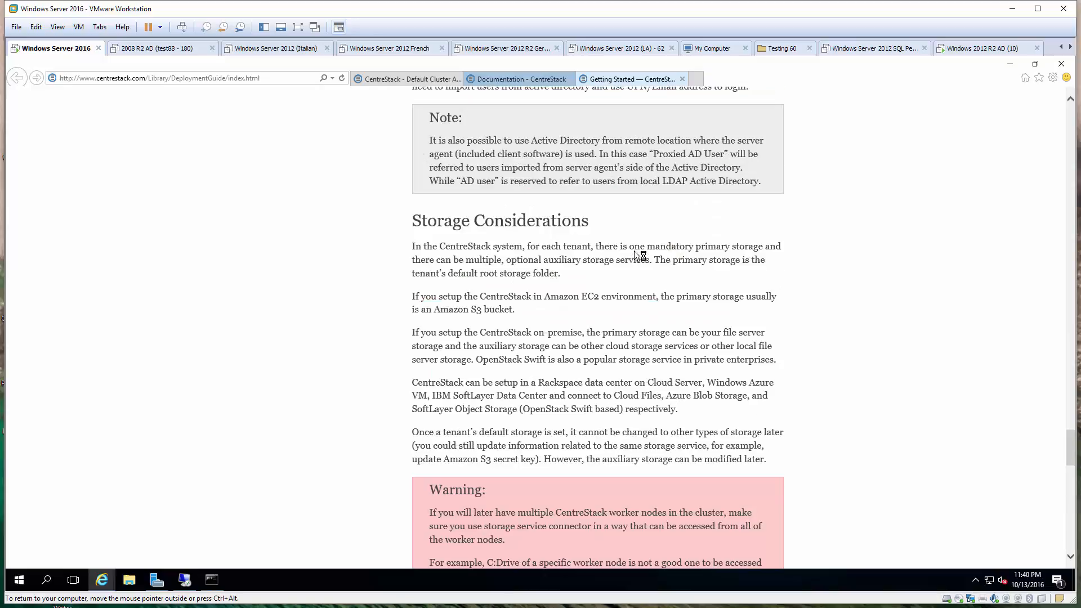
pyautogui.scroll(20, 636, 255)
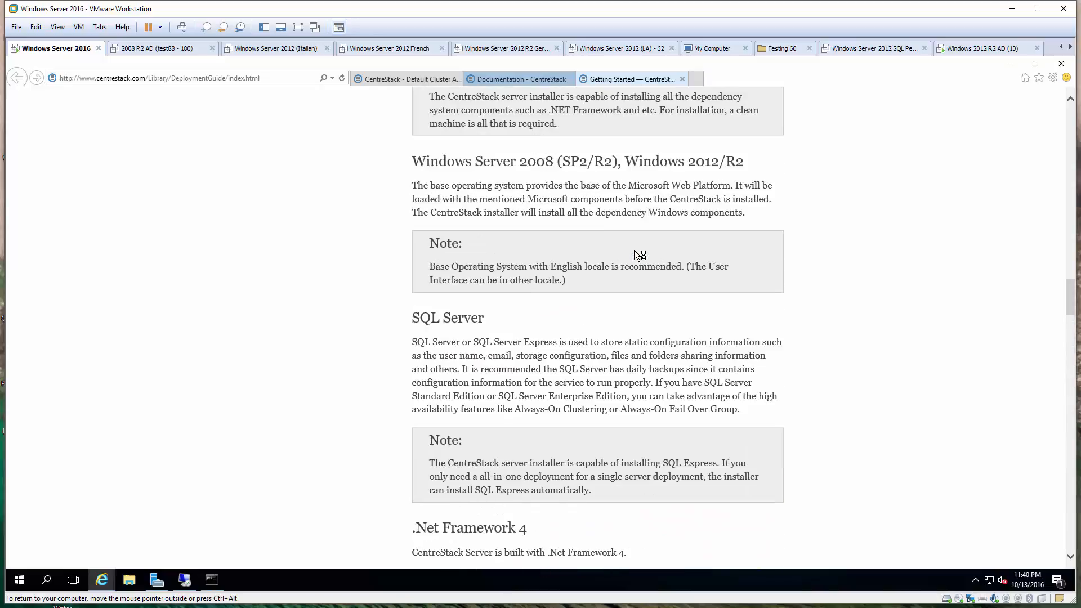
pyautogui.scroll(15, 635, 251)
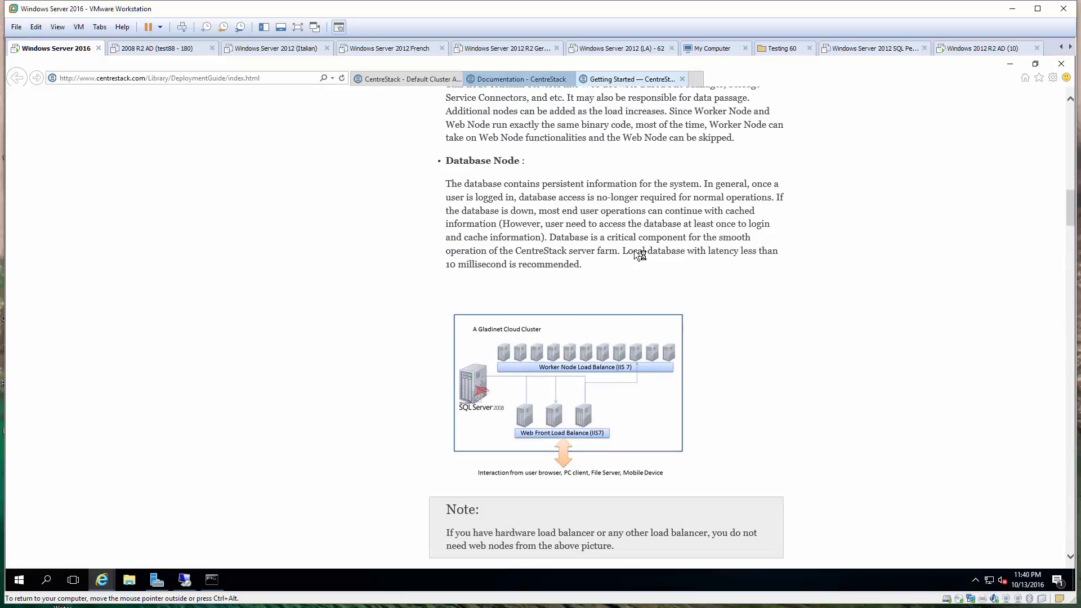
pyautogui.scroll(3, 633, 254)
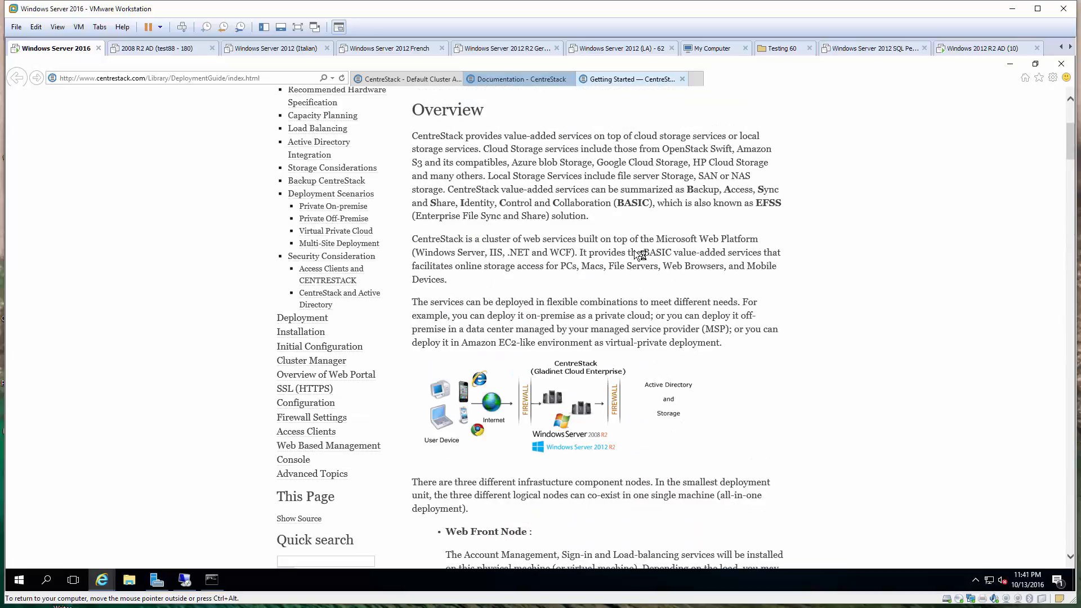